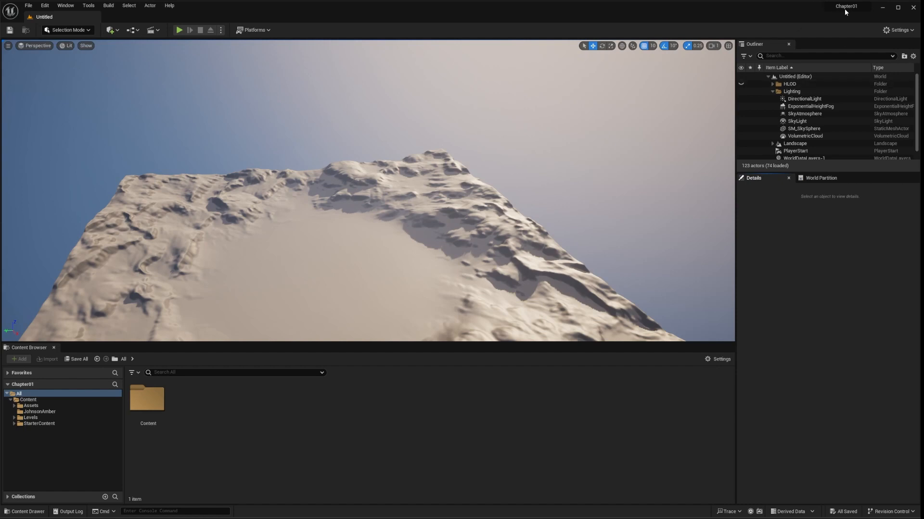
Open the personal folder inside Content and create a subfolder named Textures in it
mouse_move(845, 10)
left_click(28, 400)
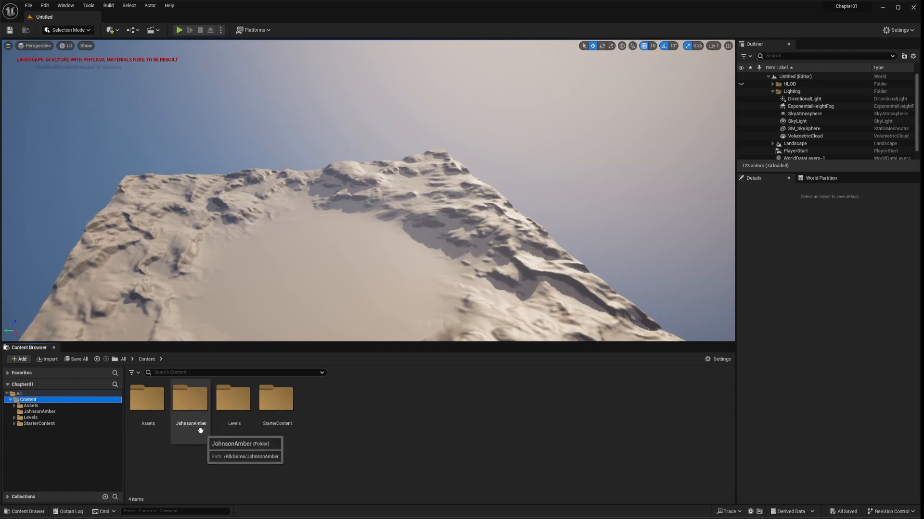
double_click(187, 401)
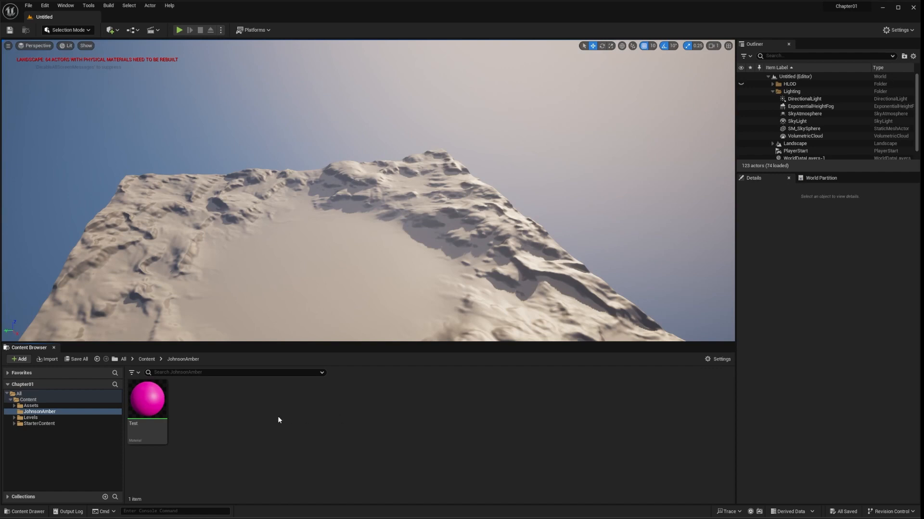
right_click(248, 412)
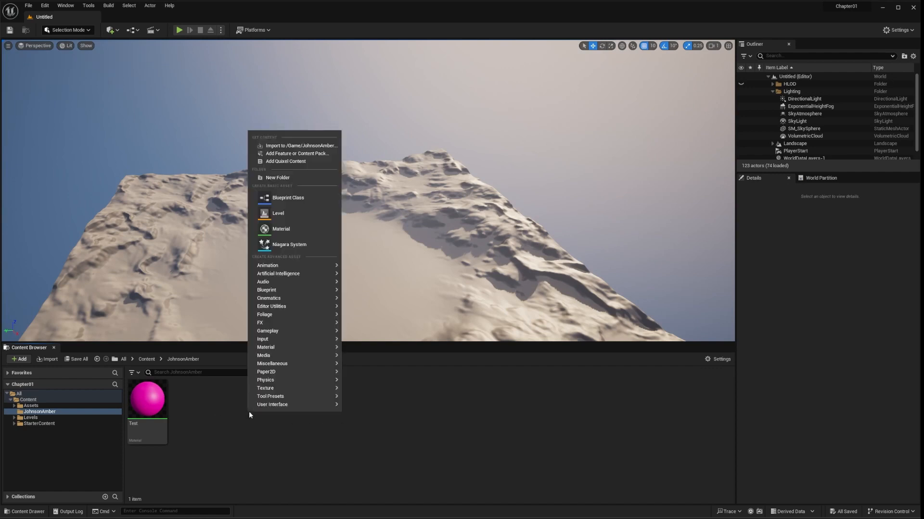
left_click(293, 178)
type("Textures")
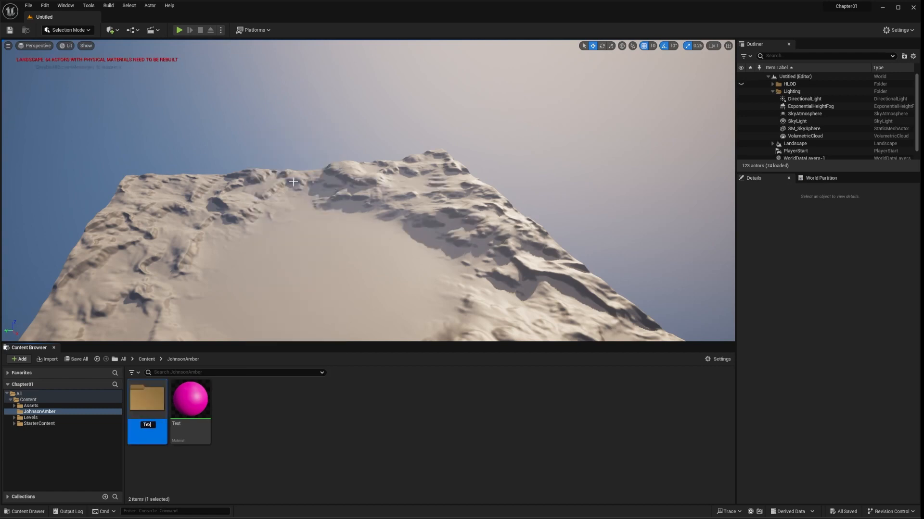
key("Return")
Create a second subfolder named Maps next to the Textures folder
right_click(280, 411)
left_click(337, 178)
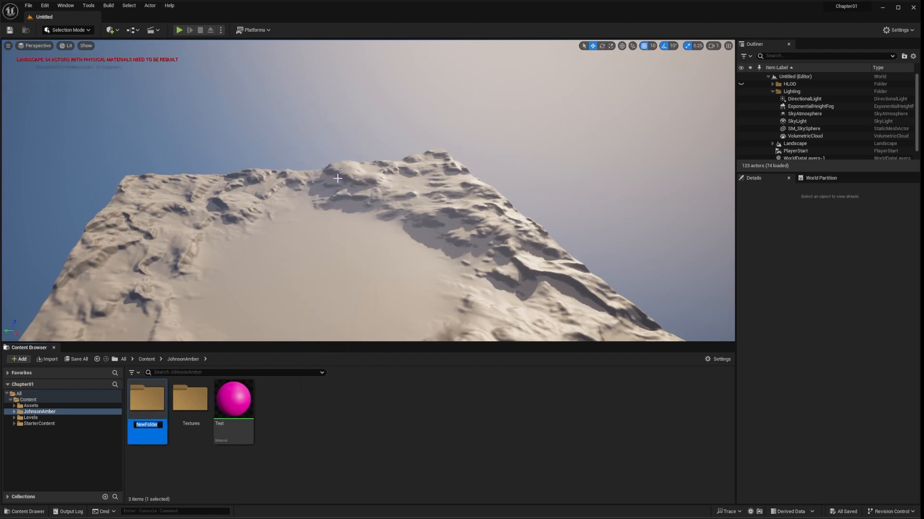
type("Maps")
key("Return")
left_click(29, 6)
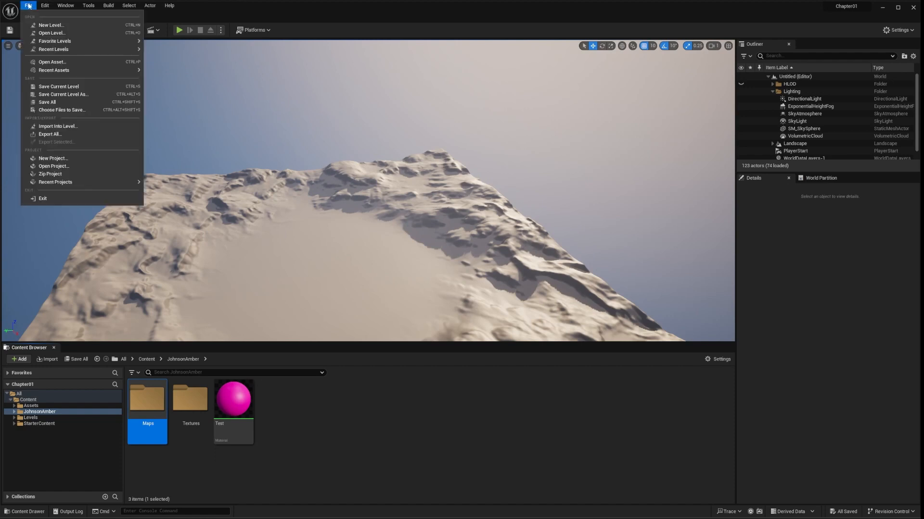
Delete the Maps and Textures subfolders from the personal folder
left_click(148, 423)
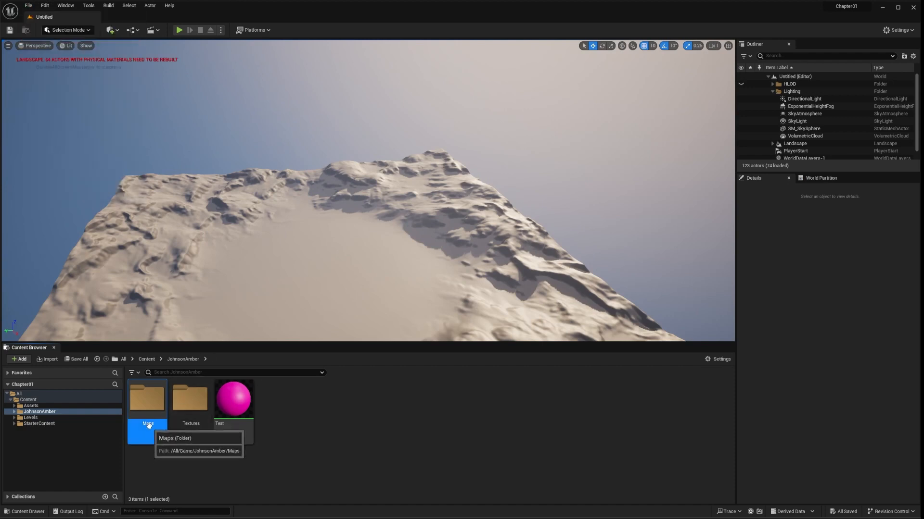
key("Delete")
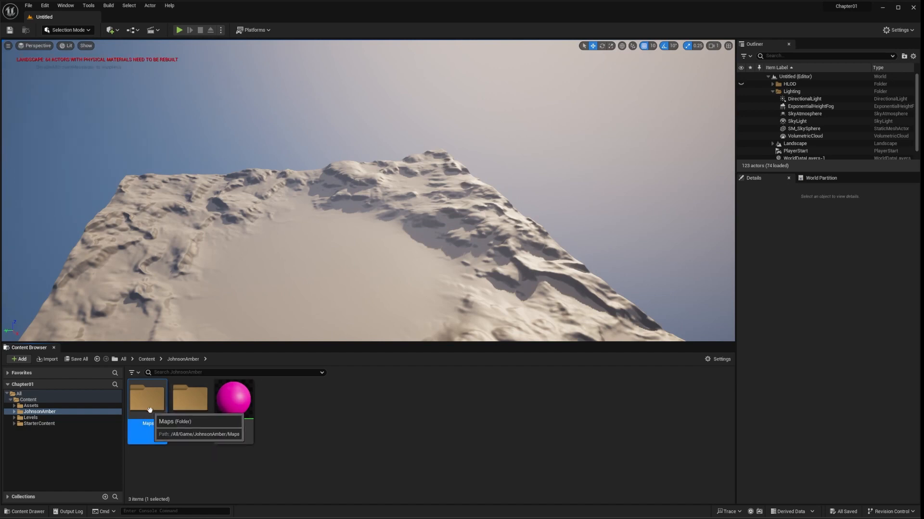
left_click(176, 442)
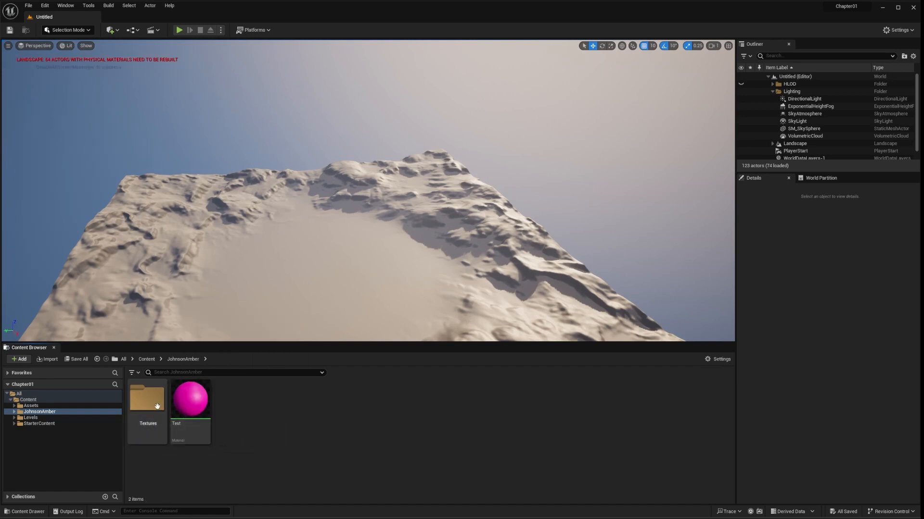
key("Delete")
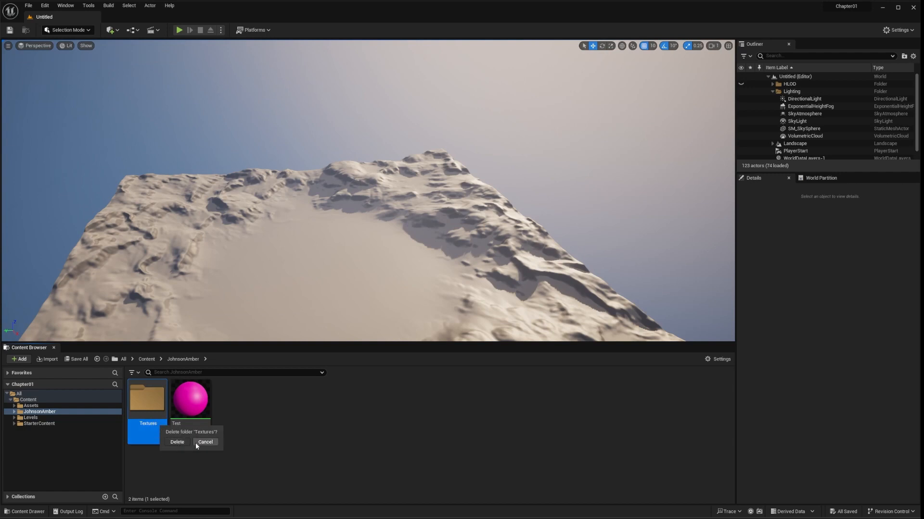
left_click(177, 442)
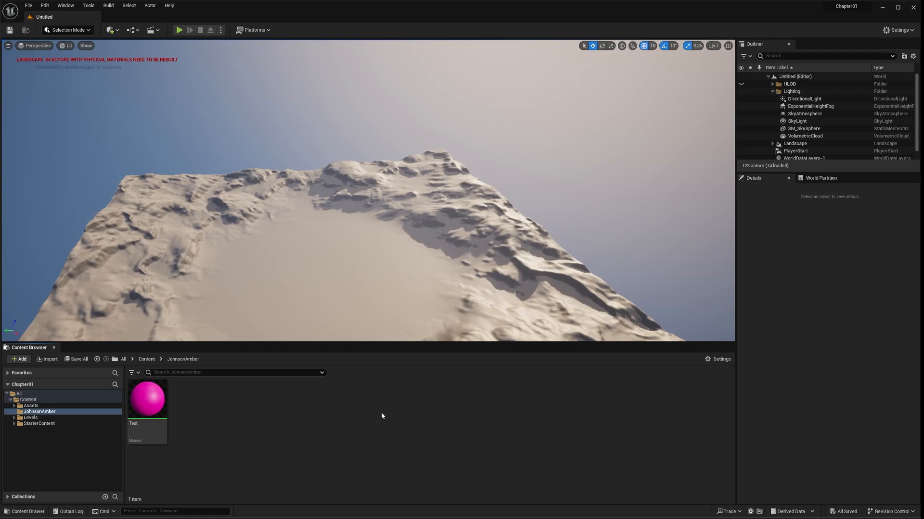
Look into the Chapter01 folder inside Assets and return to the Content folder
left_click(29, 400)
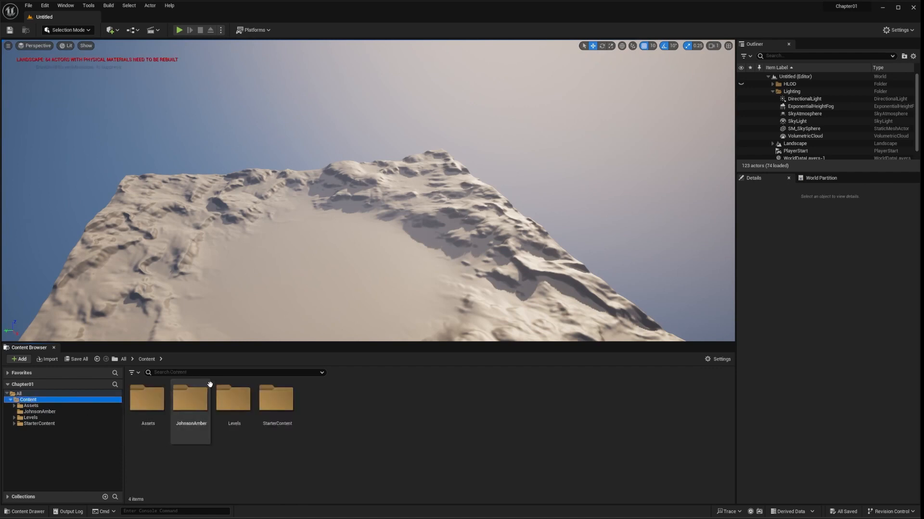
double_click(146, 399)
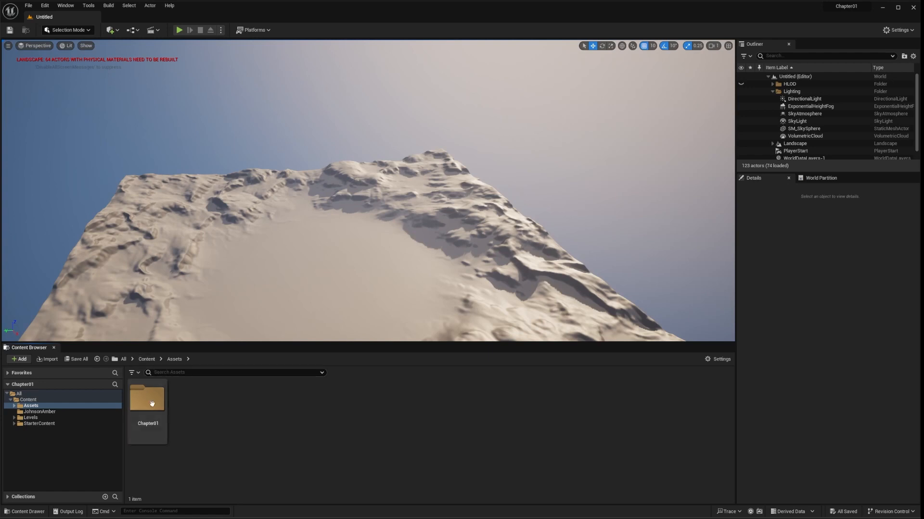
double_click(153, 404)
left_click(147, 359)
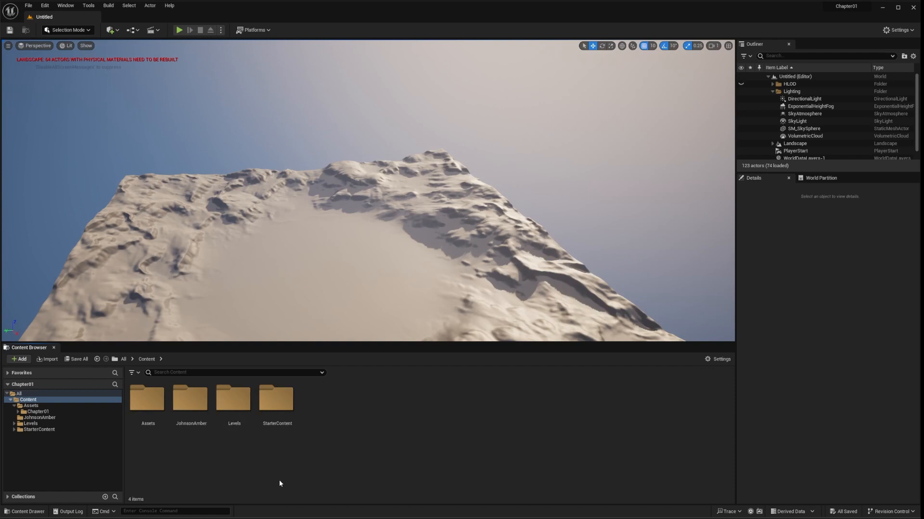
Open the level 01_02_Start from the Chapter01 folder inside Levels, and replace it with the level 01_03_Start
double_click(223, 392)
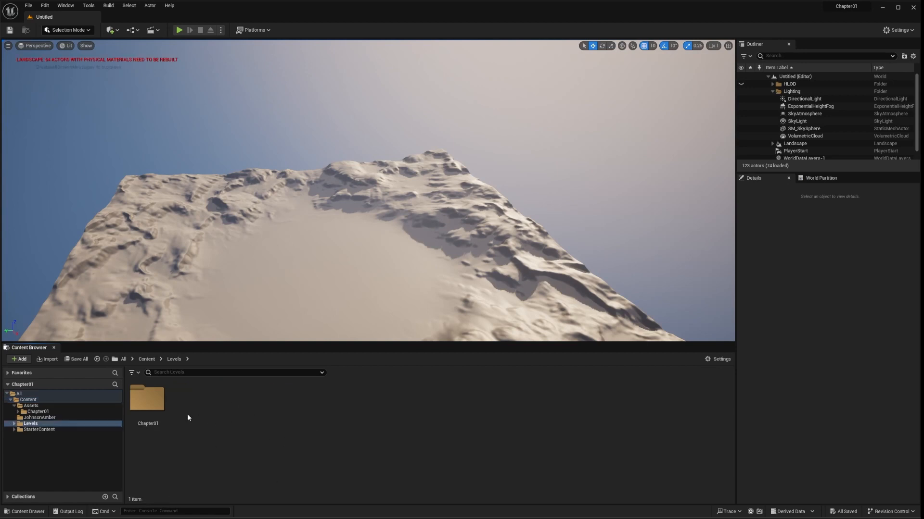
double_click(137, 401)
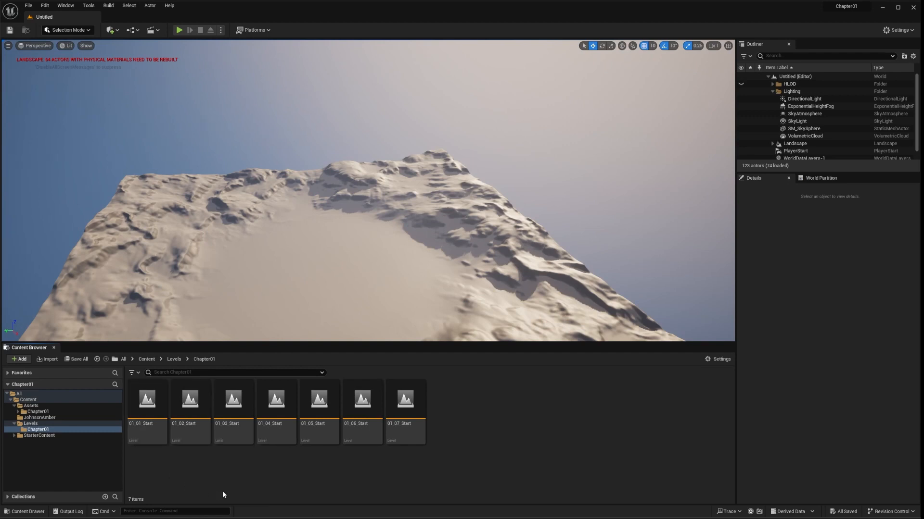
double_click(186, 423)
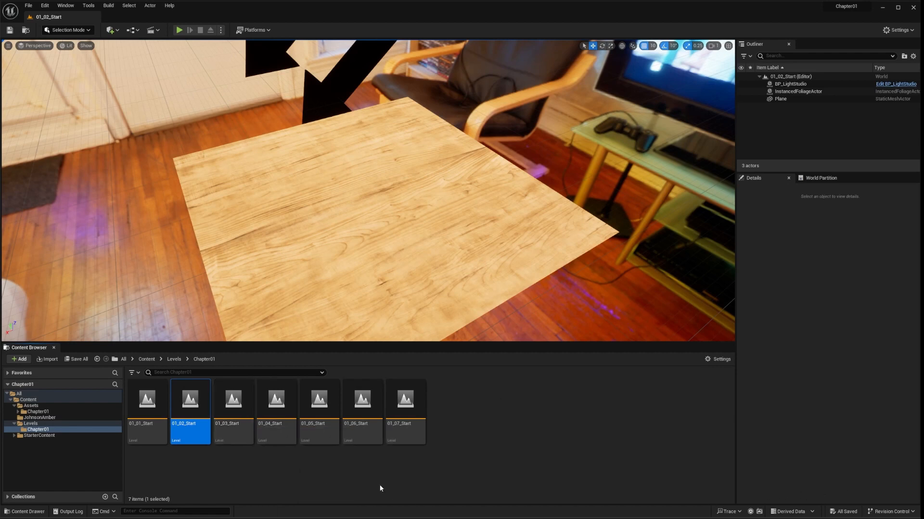
double_click(233, 423)
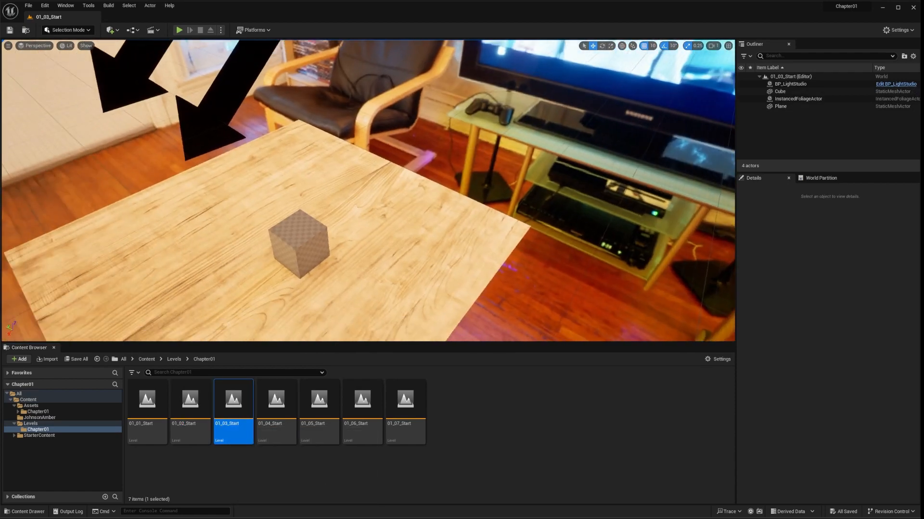
right_click_drag(368, 190, 308, 198)
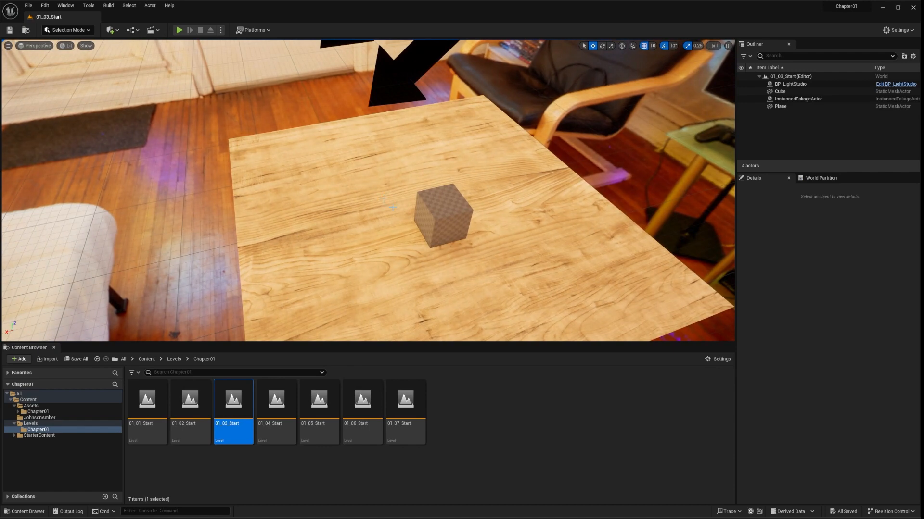
right_click_drag(368, 190, 438, 178)
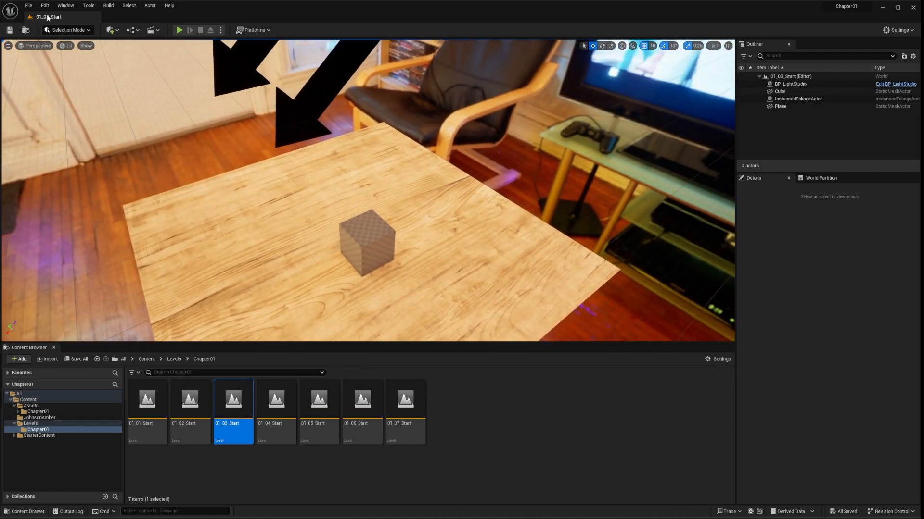
Save a copy of the level in the personal folder, replacing Start in its name with the surname, and open that folder
left_click(29, 6)
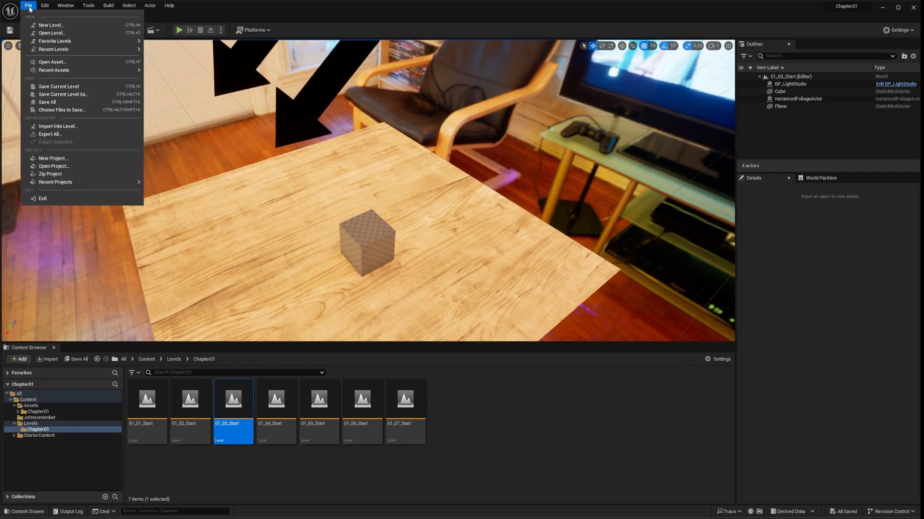
left_click(90, 94)
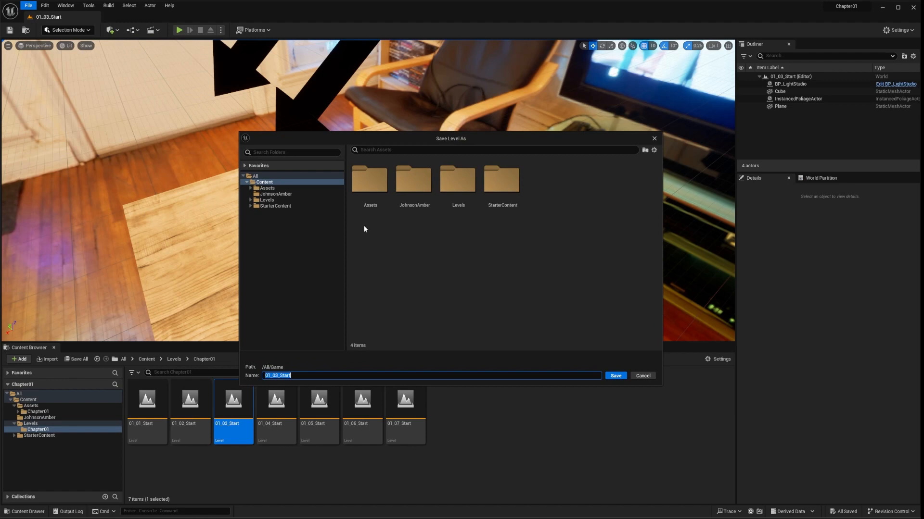
double_click(418, 187)
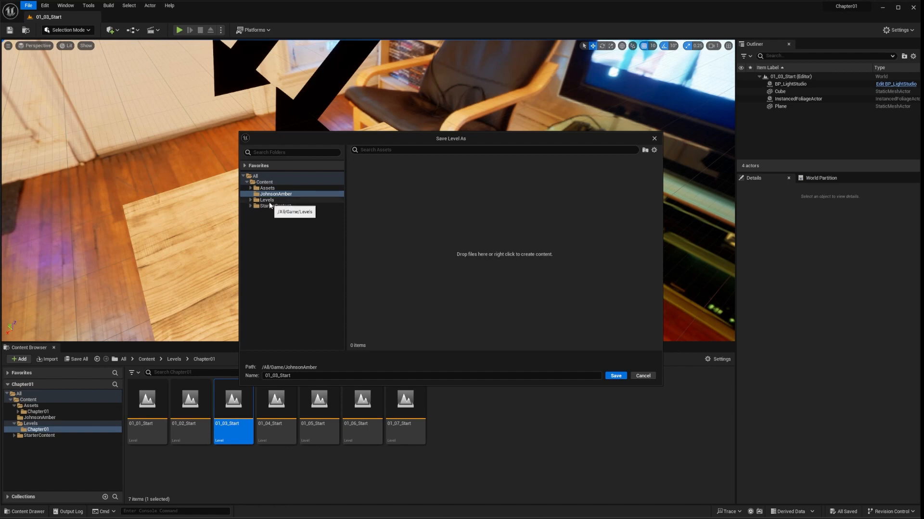
left_click(287, 376)
left_click(287, 376)
left_click_drag(279, 376, 331, 381)
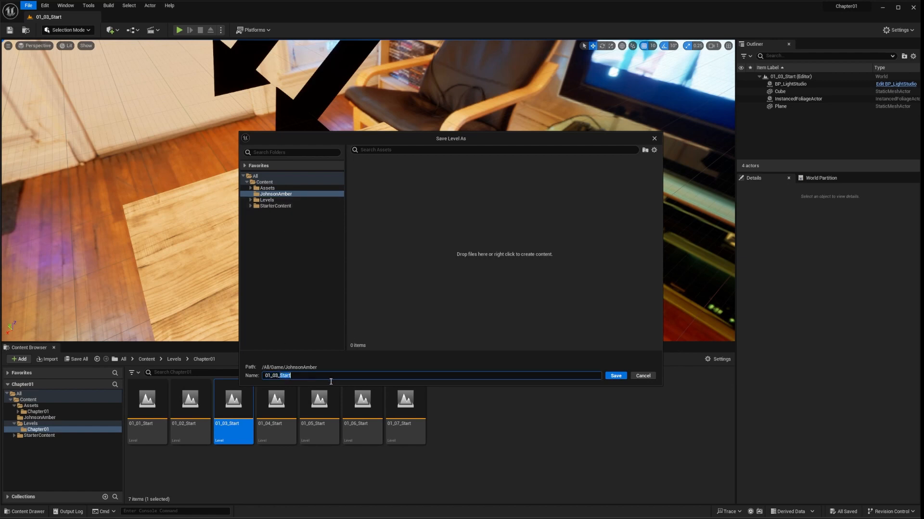
type("Johnson")
left_click(615, 376)
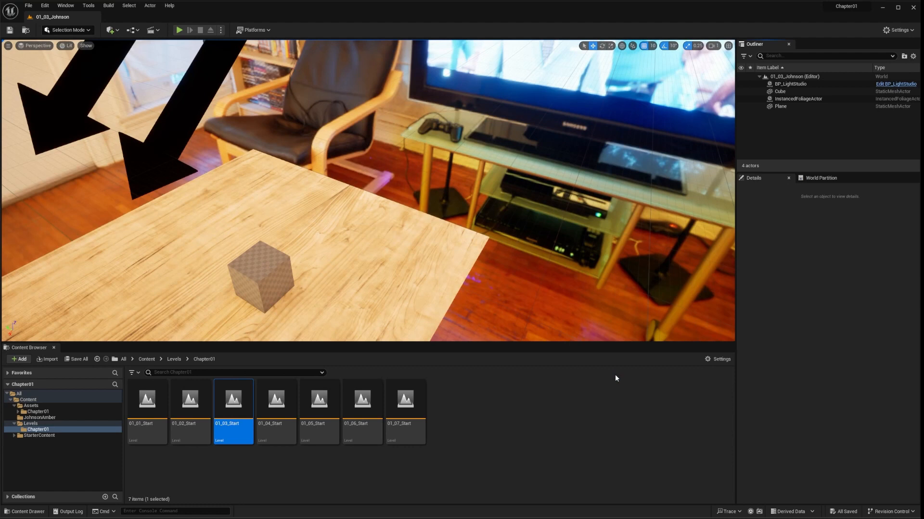
left_click(39, 418)
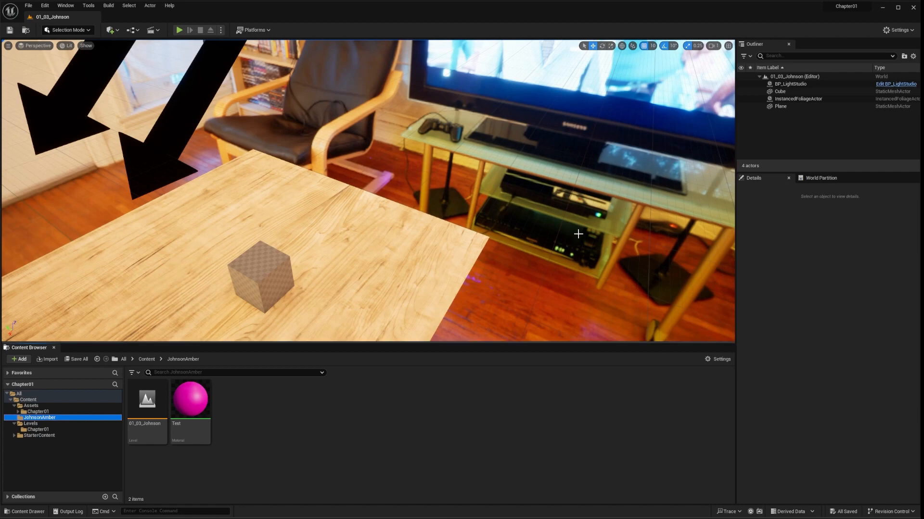
Fly around the scene to examine the wooden table and the cube from different distances
right_click_drag(572, 236, 615, 229)
key("s")
key("a")
key("w")
key("s")
key("w")
key("a")
key("d")
key("s")
key("a")
key("w")
key("s")
key("w")
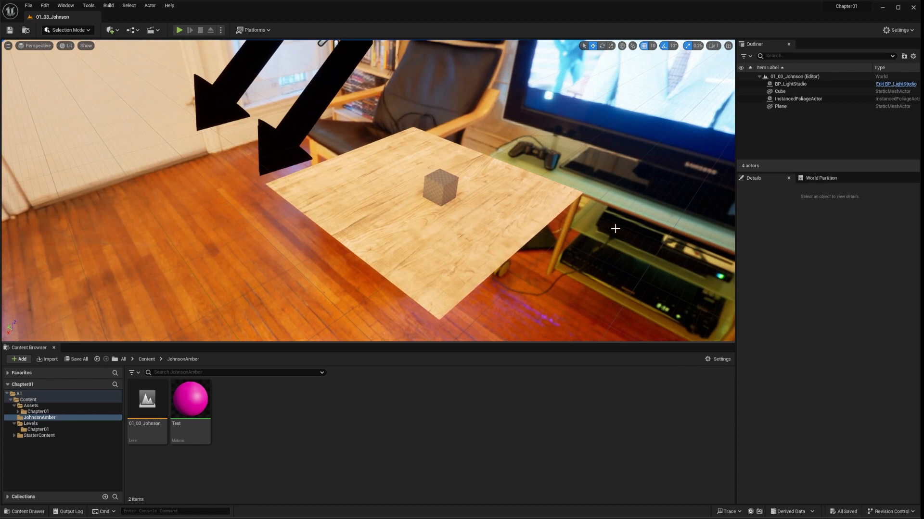
Reduce the viewport camera speed to 0.033 and frame the cube on the table up close
left_click(714, 46)
left_click_drag(734, 63, 703, 63)
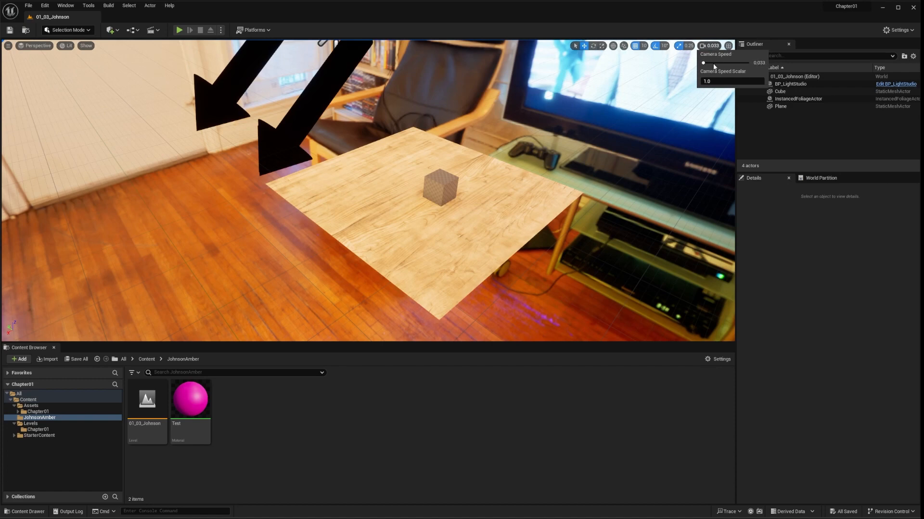
right_click_drag(572, 146, 544, 150)
key("w")
key("d")
key("w")
key("s")
key("a")
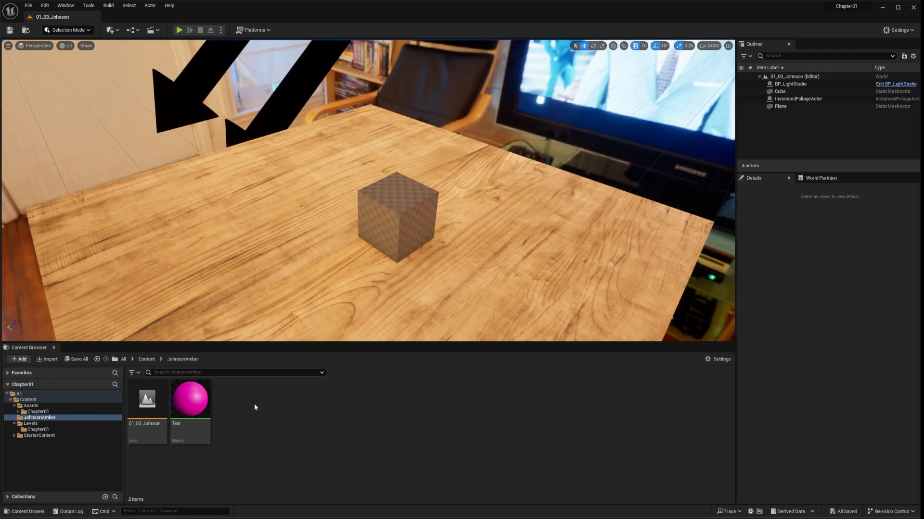
Delete the pink Test material from the personal folder
left_click(193, 401)
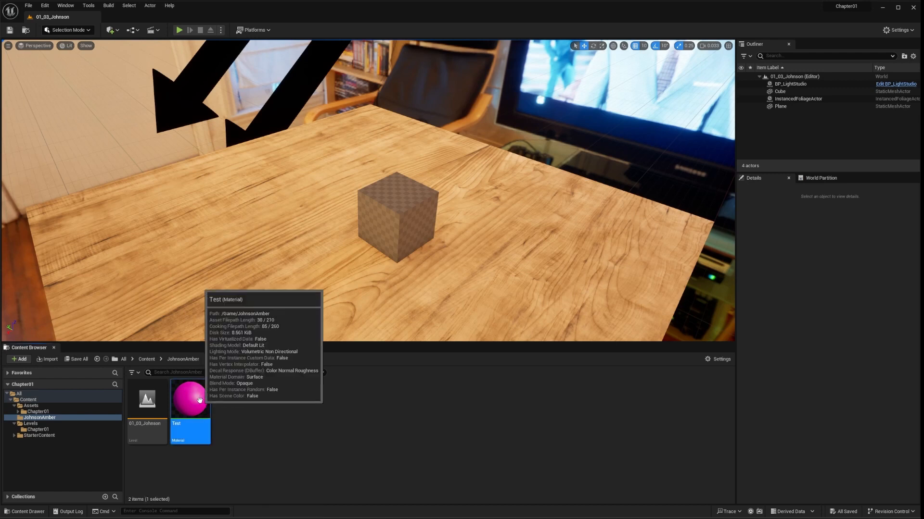
key("Delete")
left_click(432, 380)
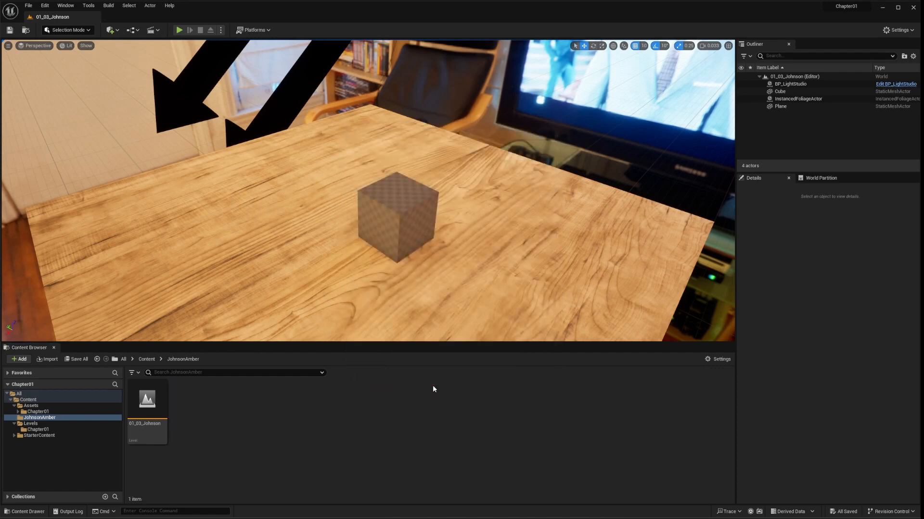
Create a new material named M_BasicPlastic in the personal folder
right_click(239, 407)
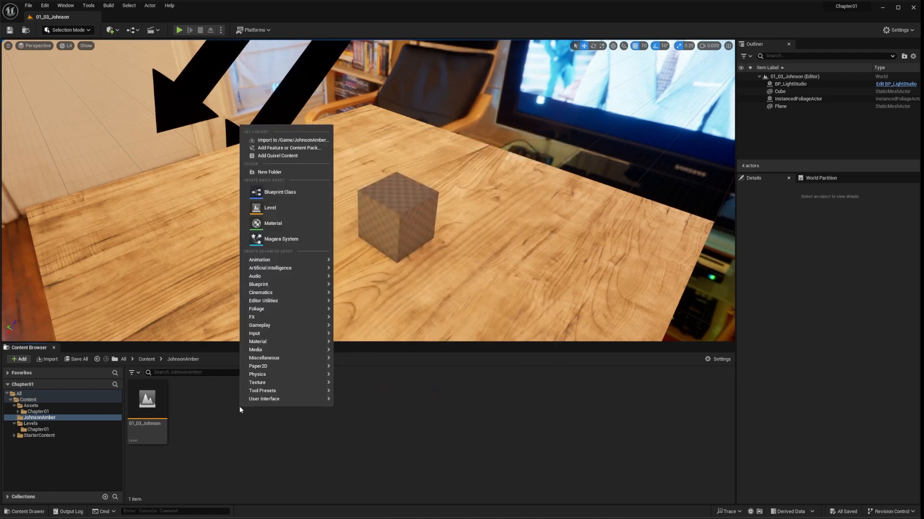
left_click(279, 227)
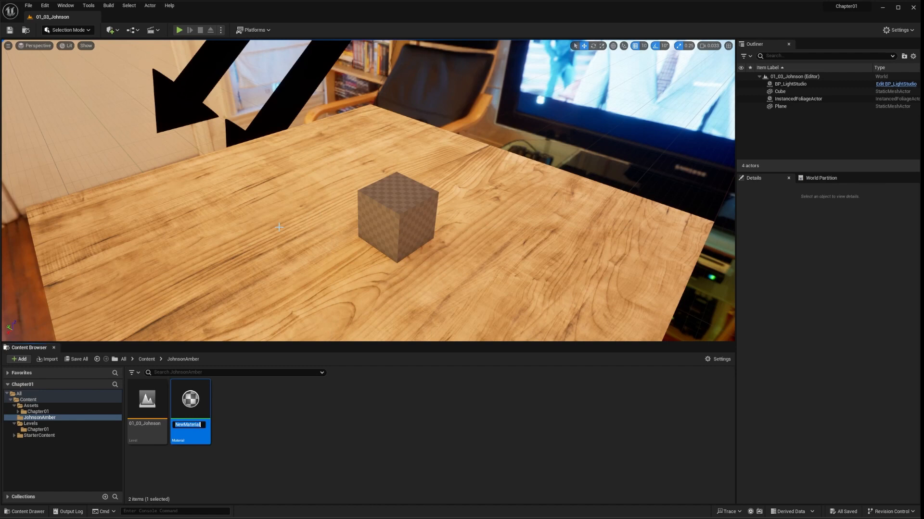
type("M_BasicPlastic")
key("Return")
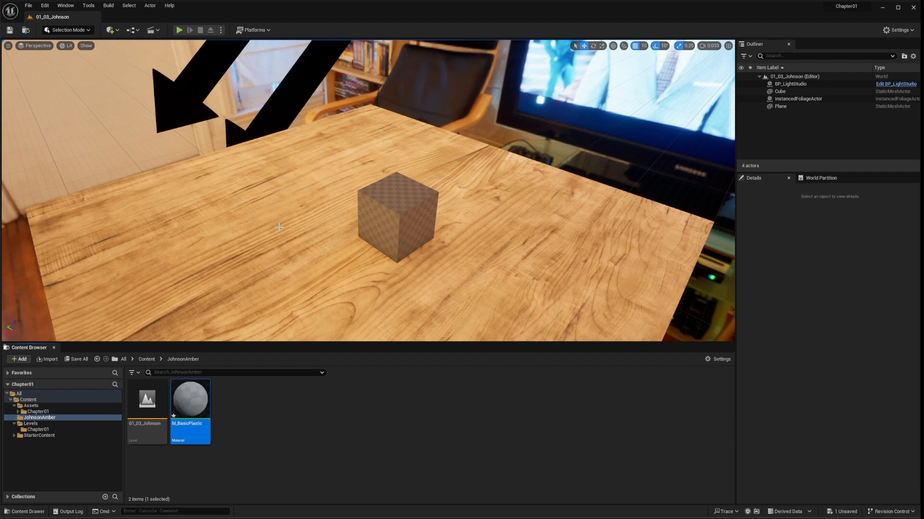
mouse_move(194, 399)
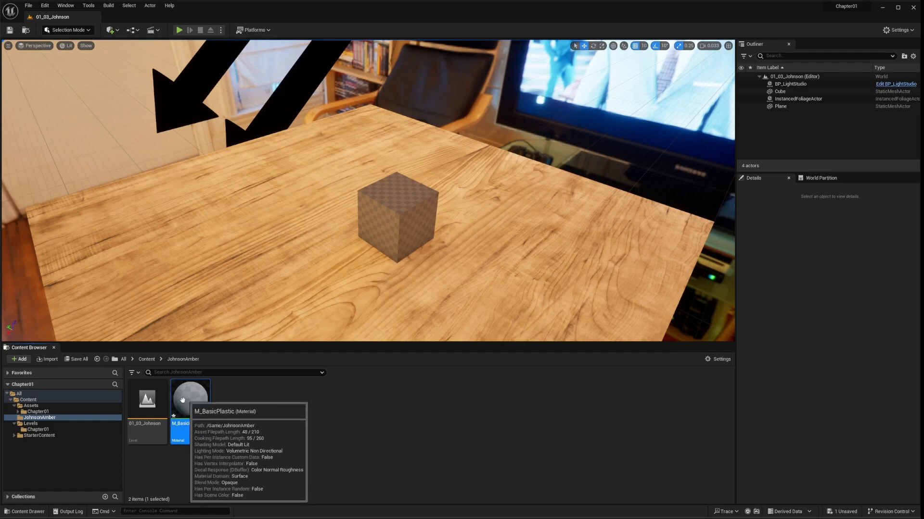
Open the M_BasicPlastic material for editing and add a Constant3Vector node beside the material's main node
double_click(191, 401)
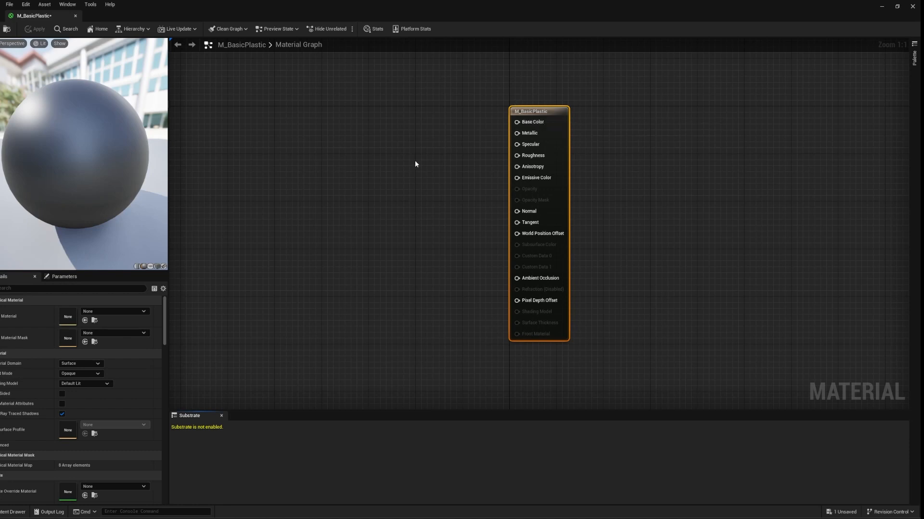
right_click(325, 138)
type("Const")
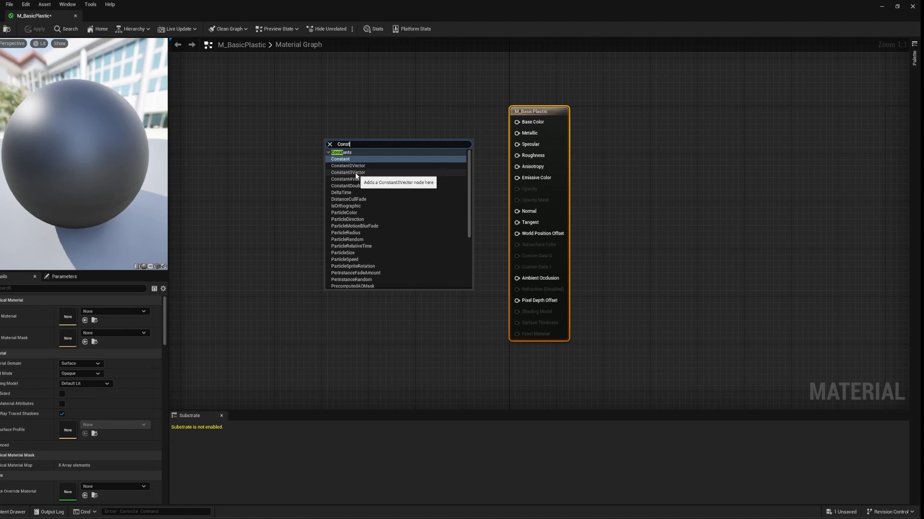
left_click(356, 174)
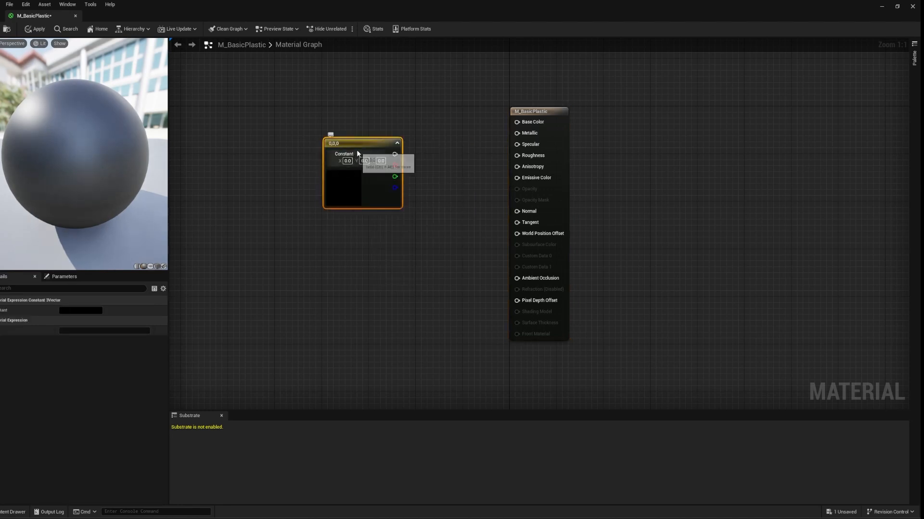
left_click_drag(355, 144, 317, 106)
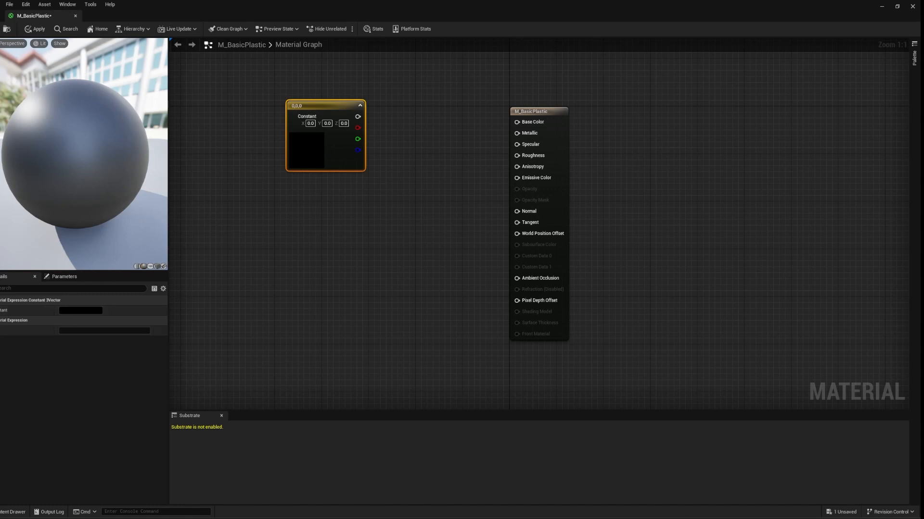
Set the Constant3Vector colour to a saturated yellow, R 0.864583, G 0.681444, B 0.0
left_click(84, 310)
left_click_drag(136, 320, 144, 238)
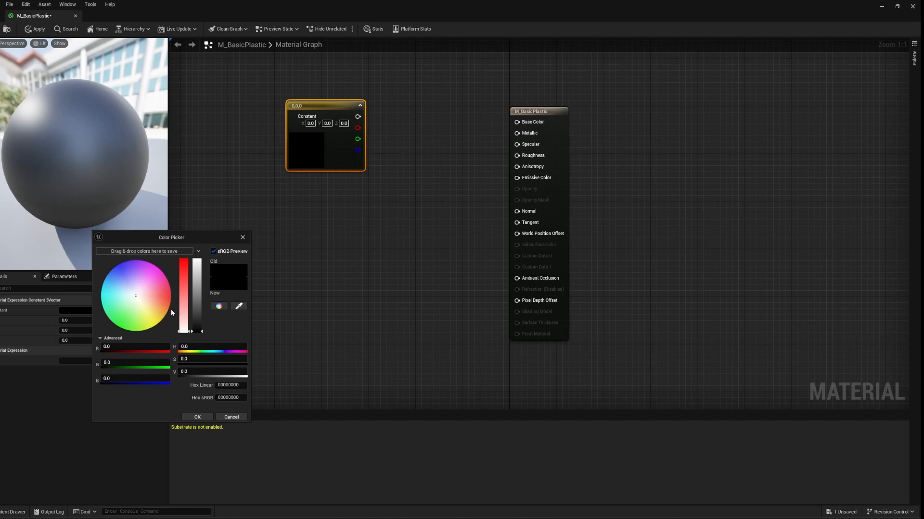
left_click_drag(150, 316, 154, 315)
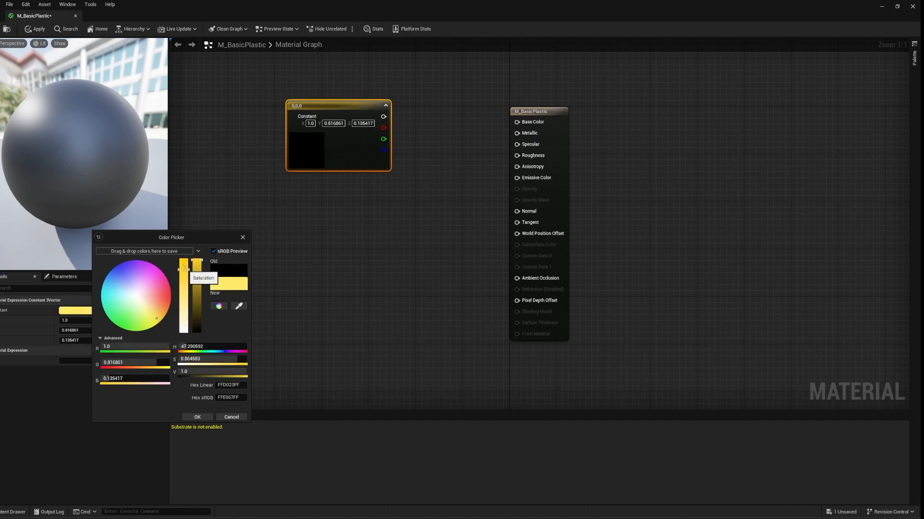
left_click_drag(183, 278, 186, 256)
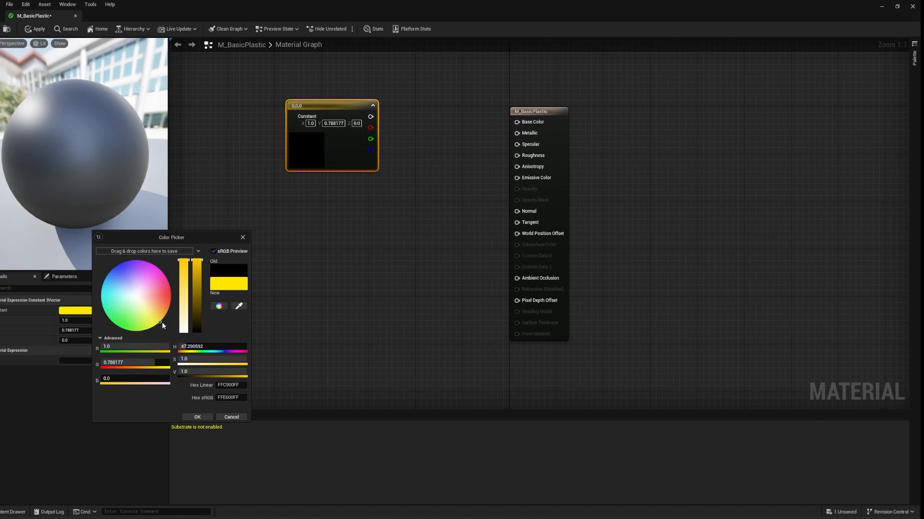
left_click_drag(198, 261, 198, 270)
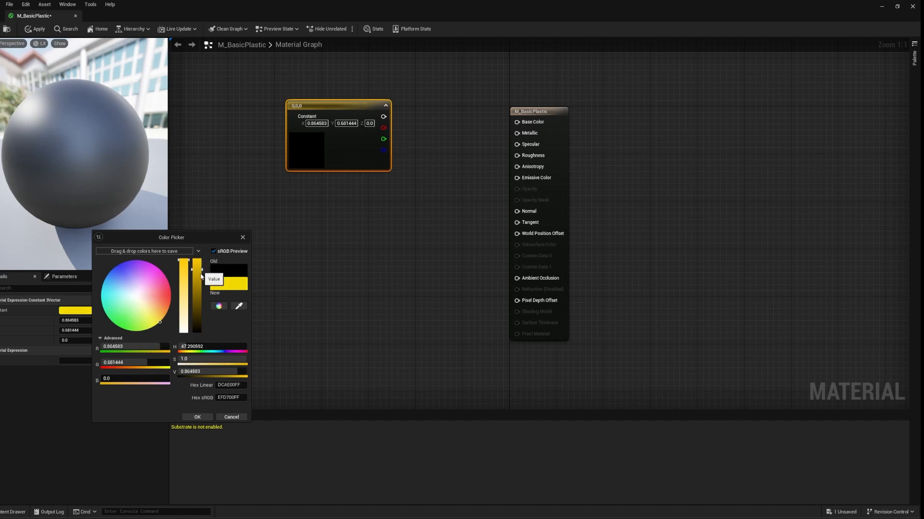
left_click(200, 417)
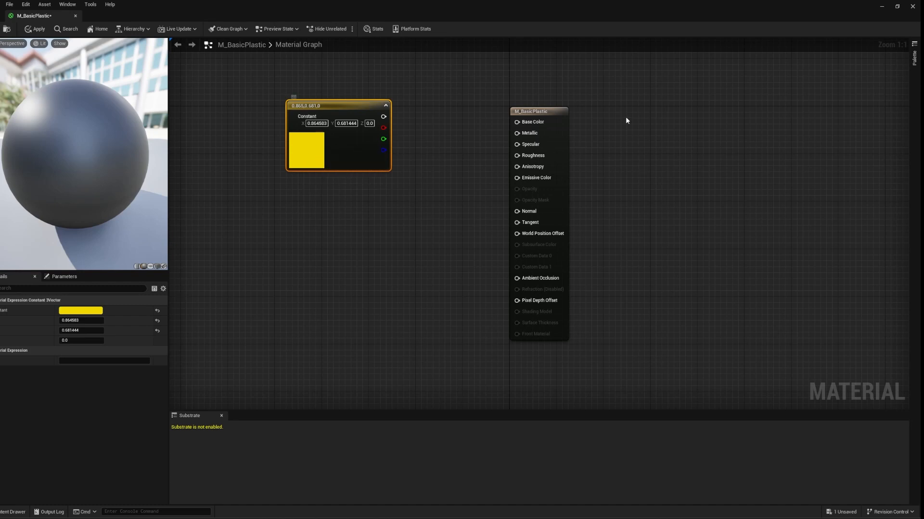
Align the M_BasicPlastic node with the Constant3Vector node and connect the vector's output to Base Color
left_click_drag(539, 113, 542, 105)
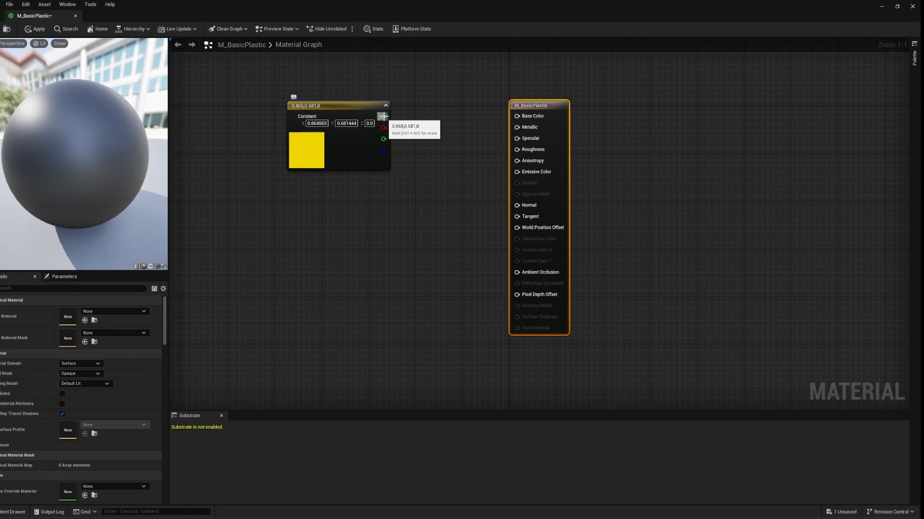
left_click_drag(383, 116, 517, 117)
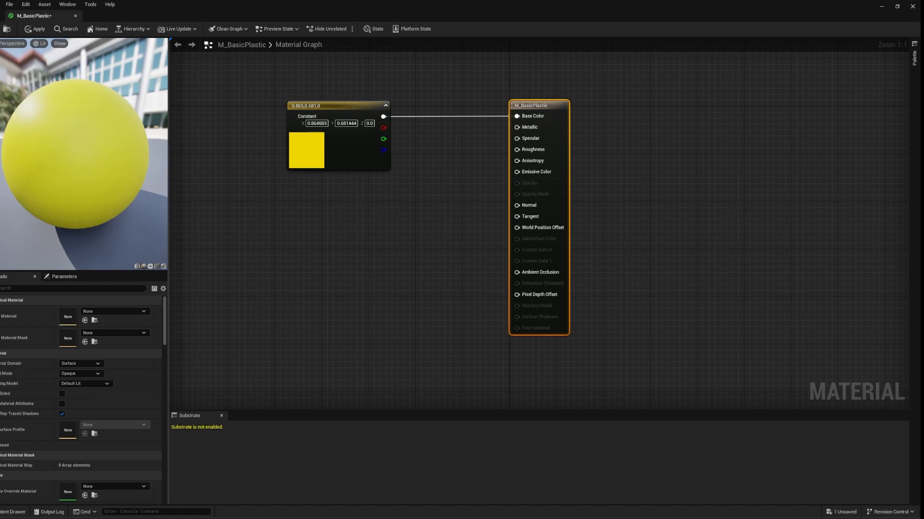
Change the Constant3Vector colour to a warmer orange-yellow, R 0.885417, G 0.517904, B 0.041504
left_click_drag(93, 156, 73, 153)
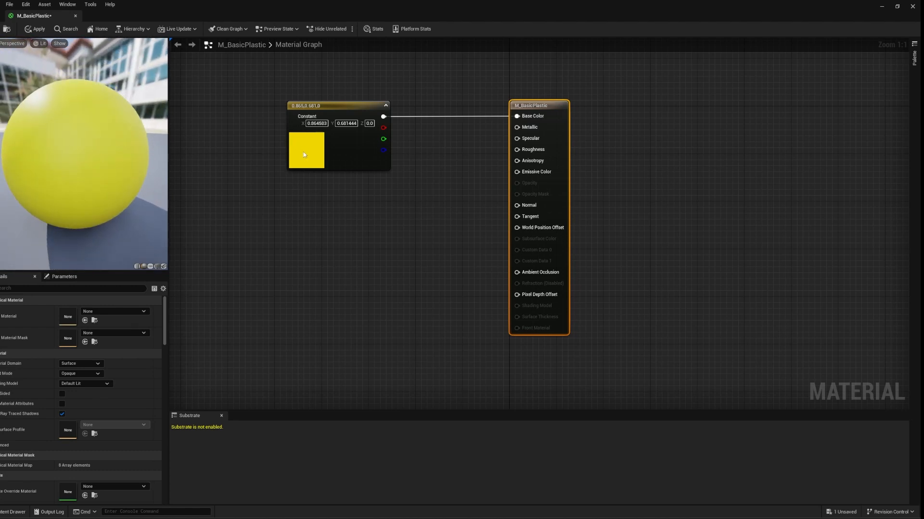
left_click(334, 106)
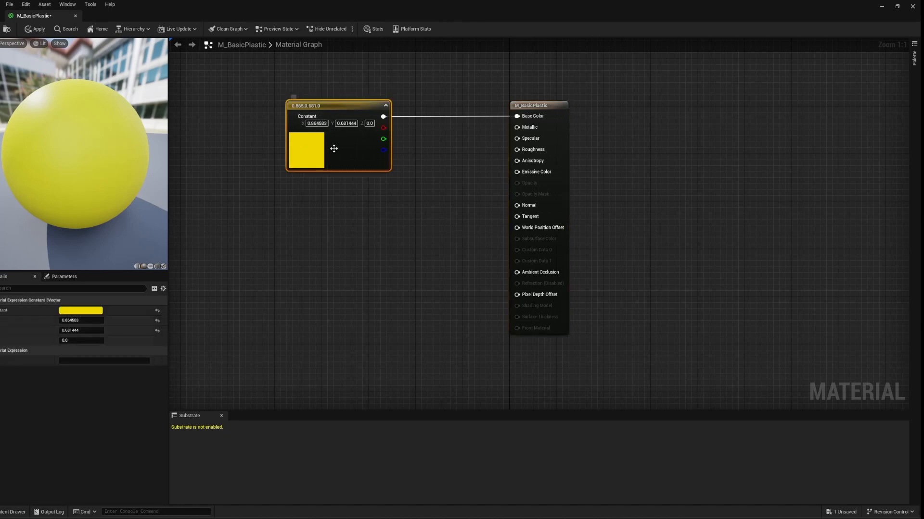
left_click(84, 312)
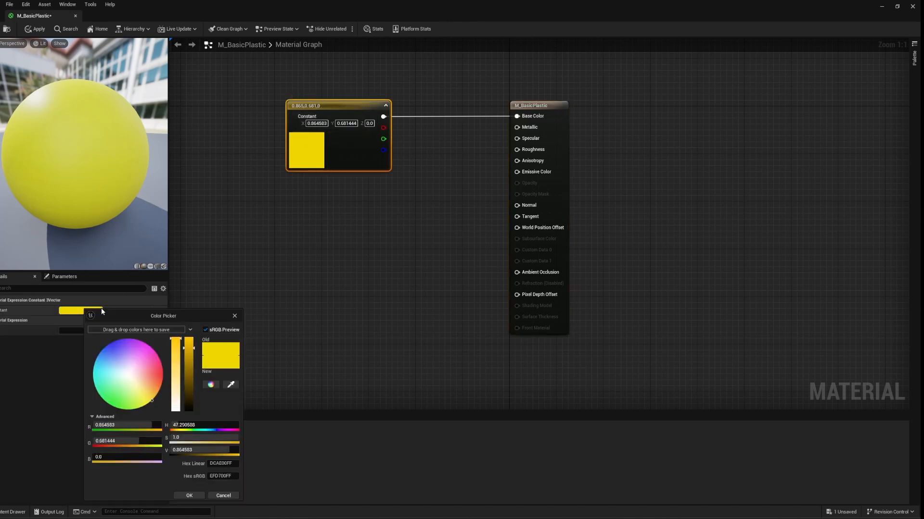
mouse_move(187, 375)
left_mouse_down()
mouse_move(180, 368)
mouse_move(180, 379)
left_mouse_up()
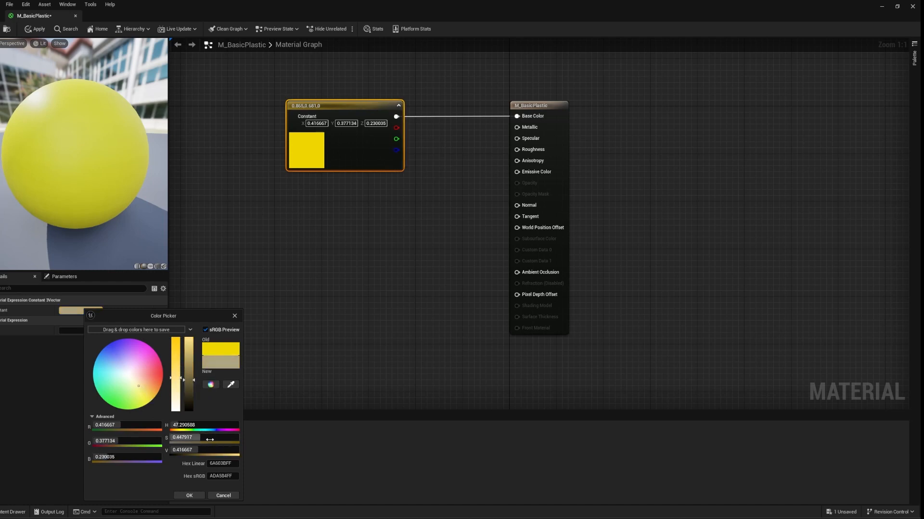
left_click_drag(178, 379, 180, 342)
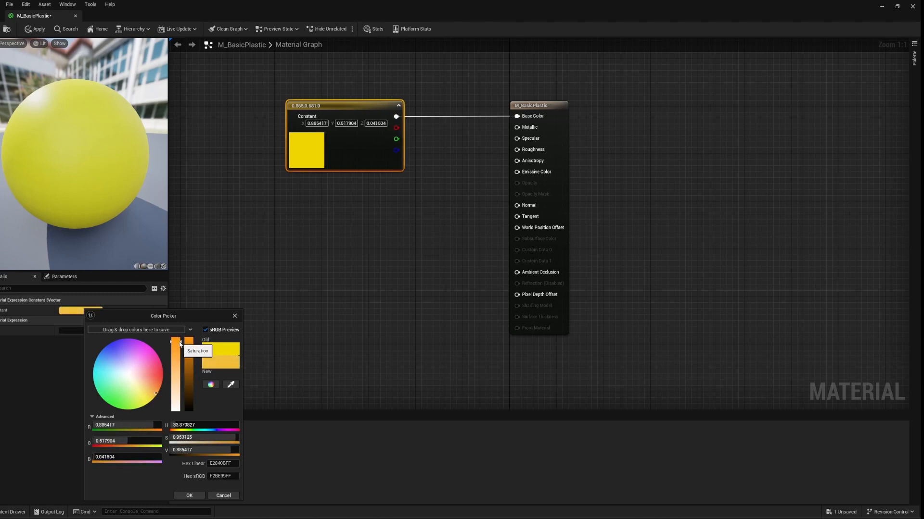
left_click(195, 495)
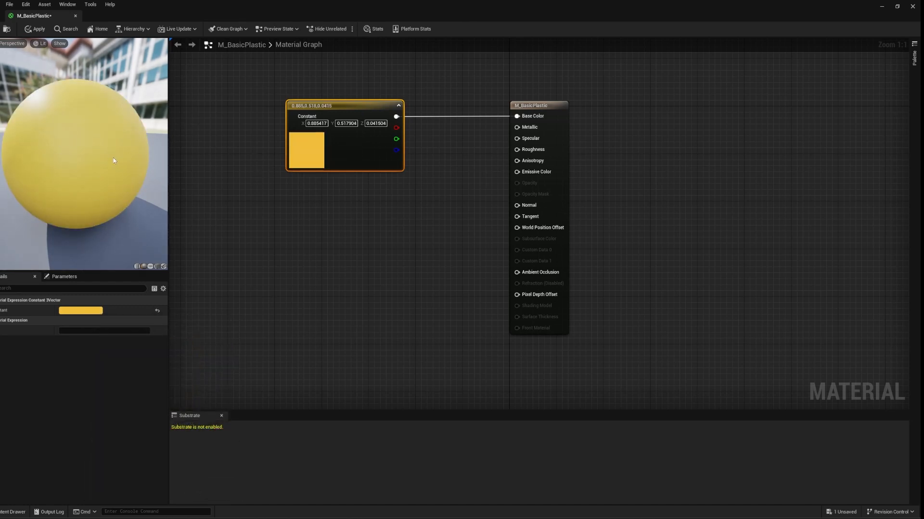
Check the preview sphere's highlights from several angles and add a single-value Constant node below the colour node
left_click_drag(113, 165, 90, 202)
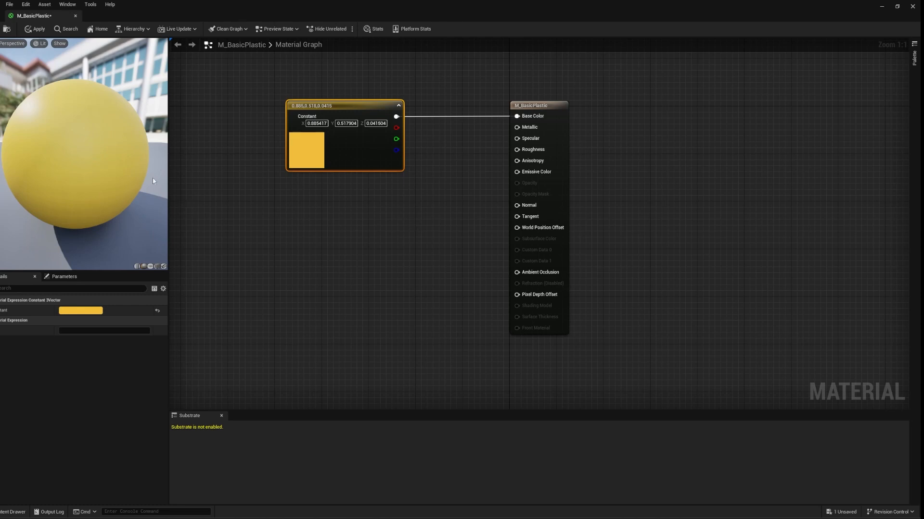
mouse_move(48, 148)
left_mouse_down()
mouse_move(57, 150)
mouse_move(50, 149)
left_mouse_up()
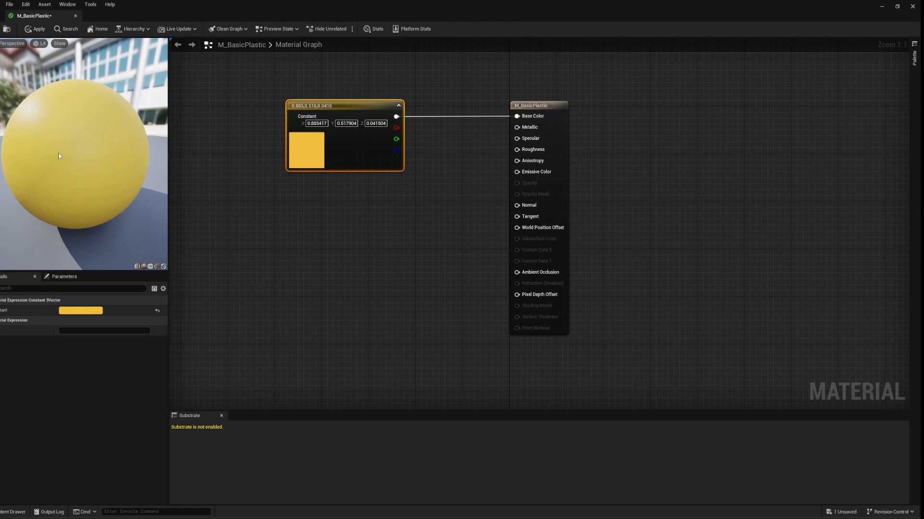
mouse_move(68, 154)
left_mouse_down()
mouse_move(154, 175)
mouse_move(57, 162)
left_mouse_up()
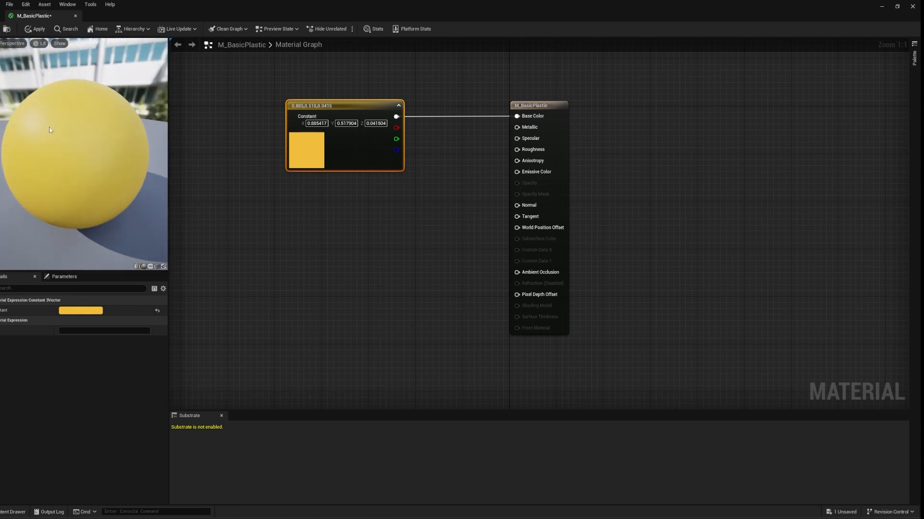
left_click_drag(68, 155, 26, 153)
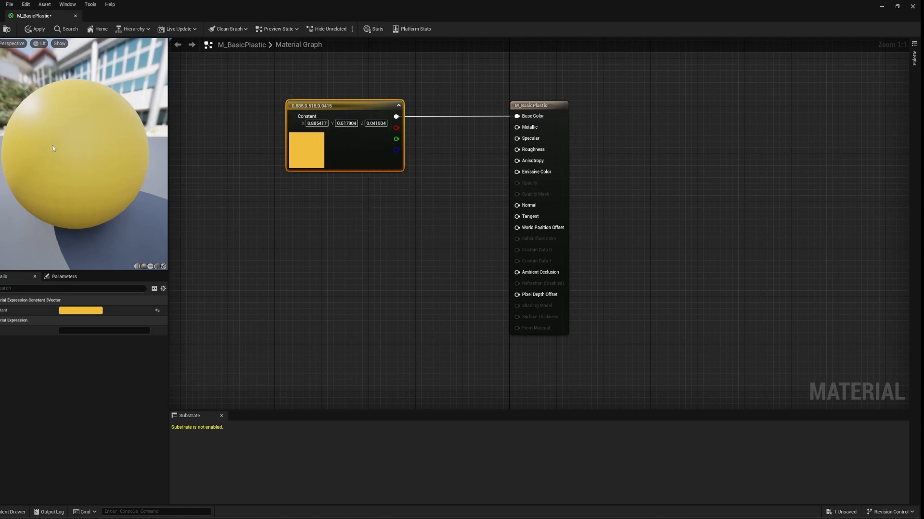
right_click(333, 228)
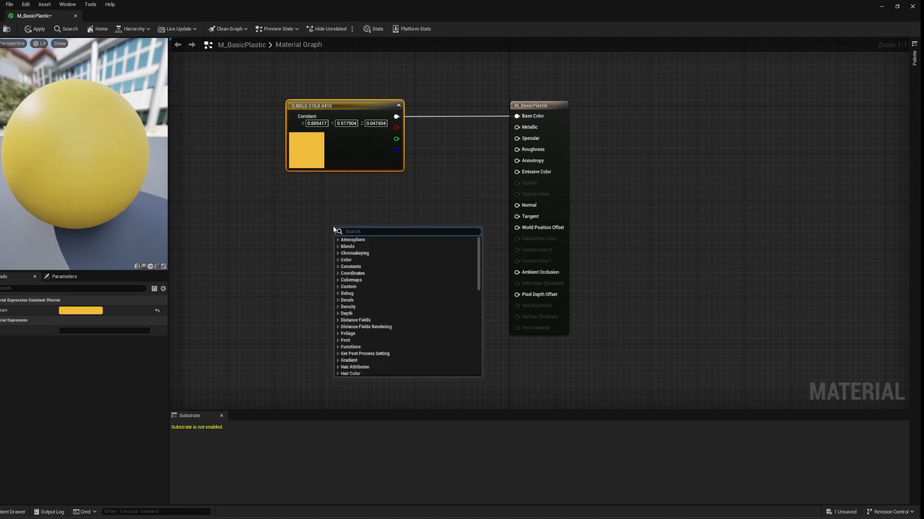
type("cons")
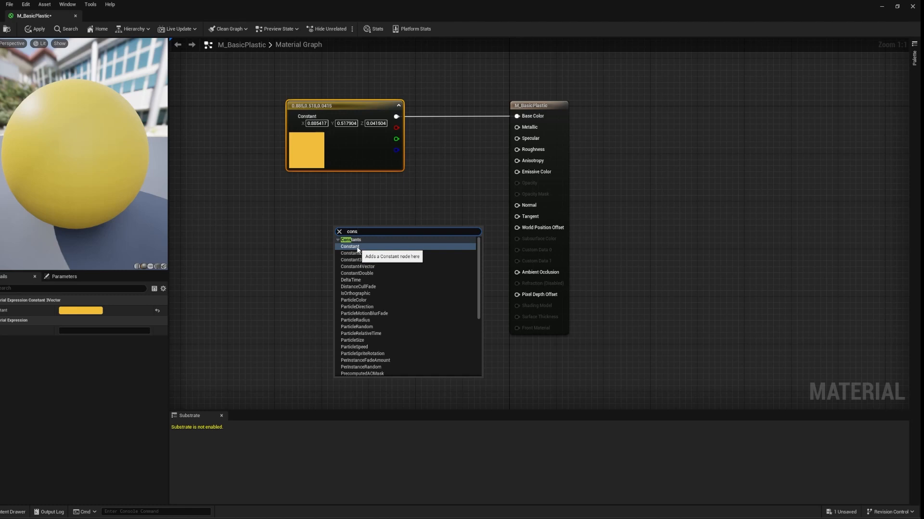
left_click(358, 247)
left_click_drag(338, 231, 315, 211)
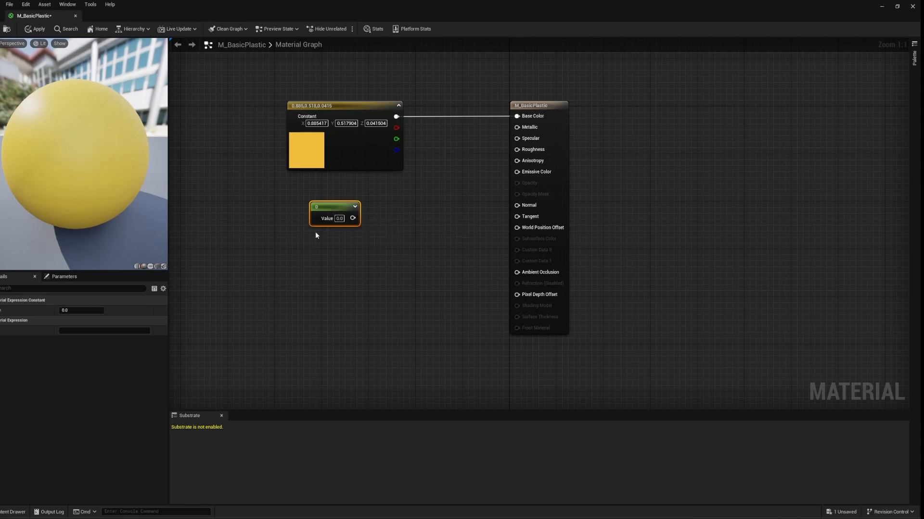
Set the new Constant node's value to 0.2 and connect it to the material's Roughness input
left_click(341, 219)
left_click(85, 310)
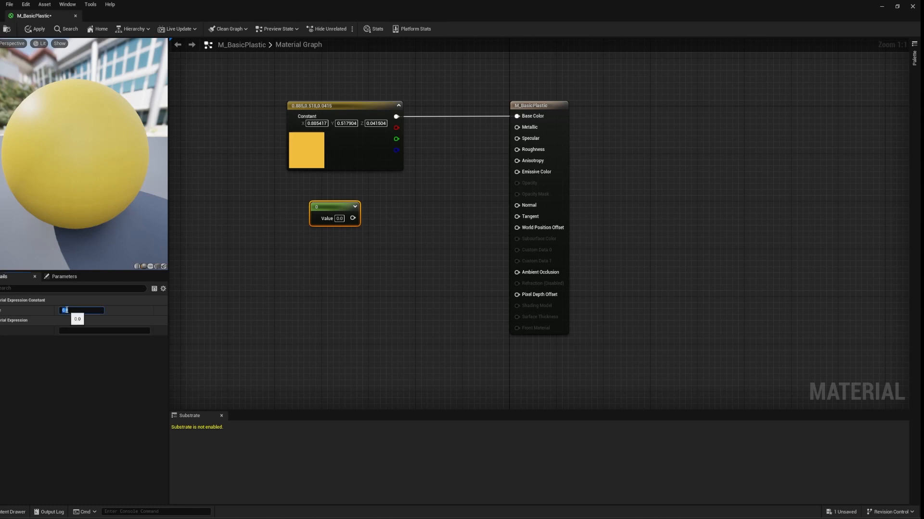
type("0.2")
key("Return")
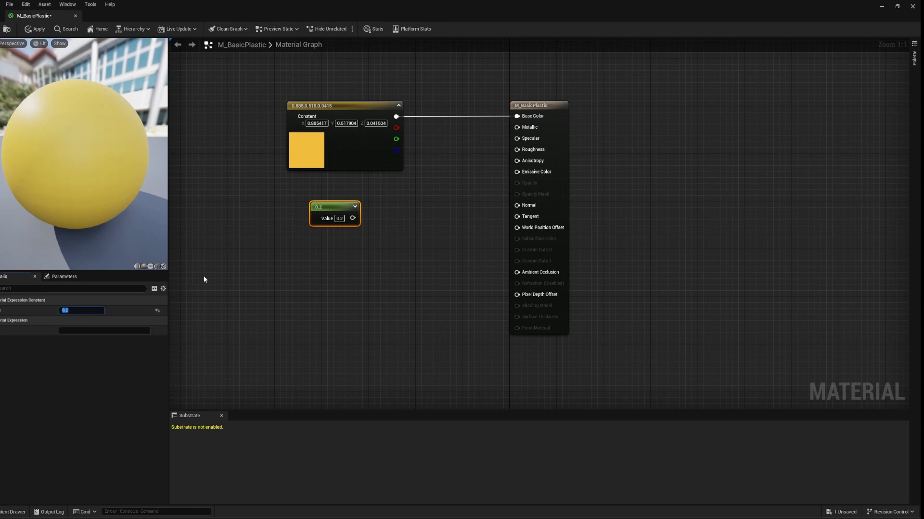
left_click_drag(353, 218, 516, 149)
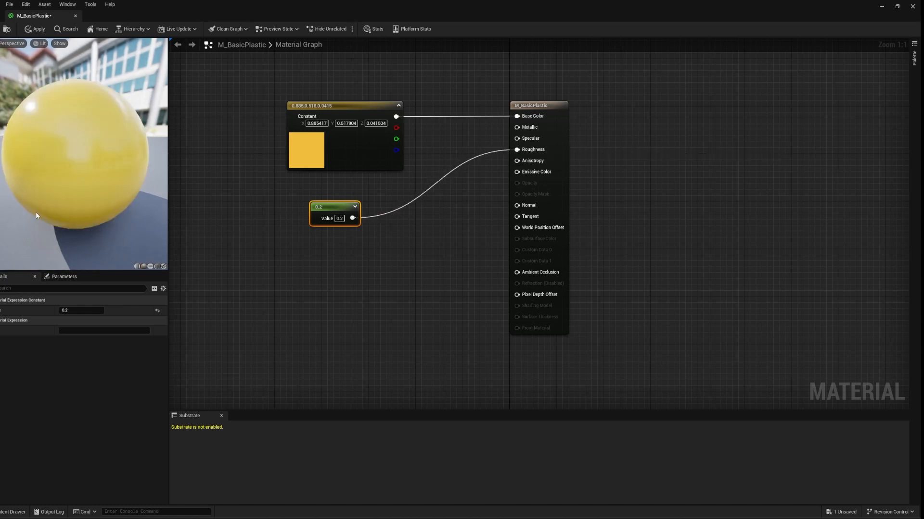
Save the M_BasicPlastic material and apply it to the cube on the table in the level
left_click_drag(82, 159, 111, 156)
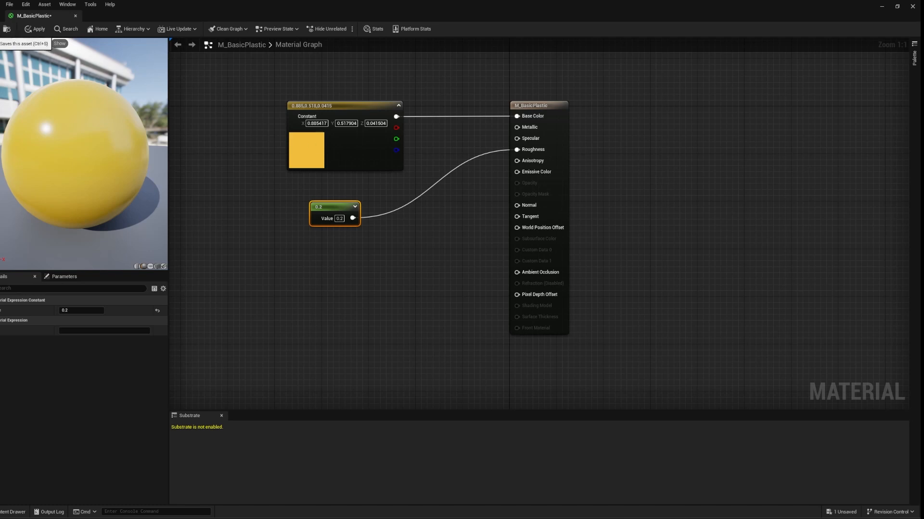
left_click(7, 29)
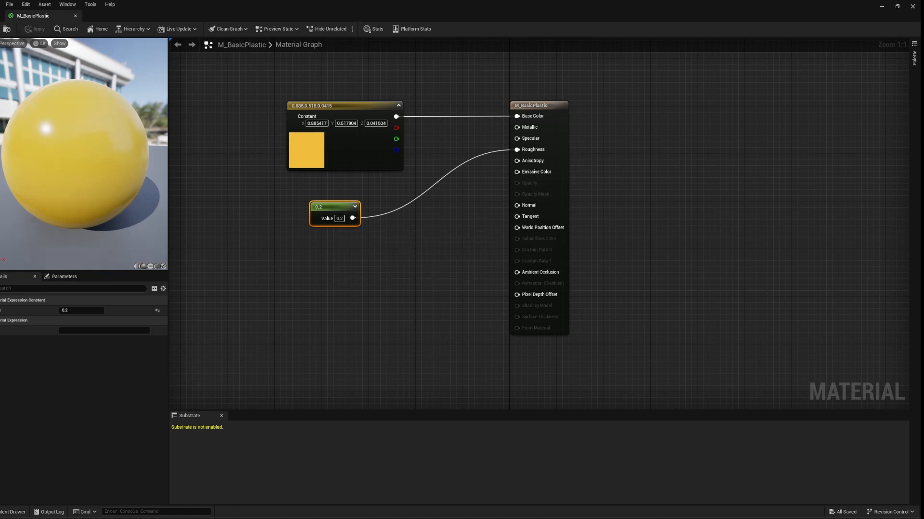
left_click(913, 7)
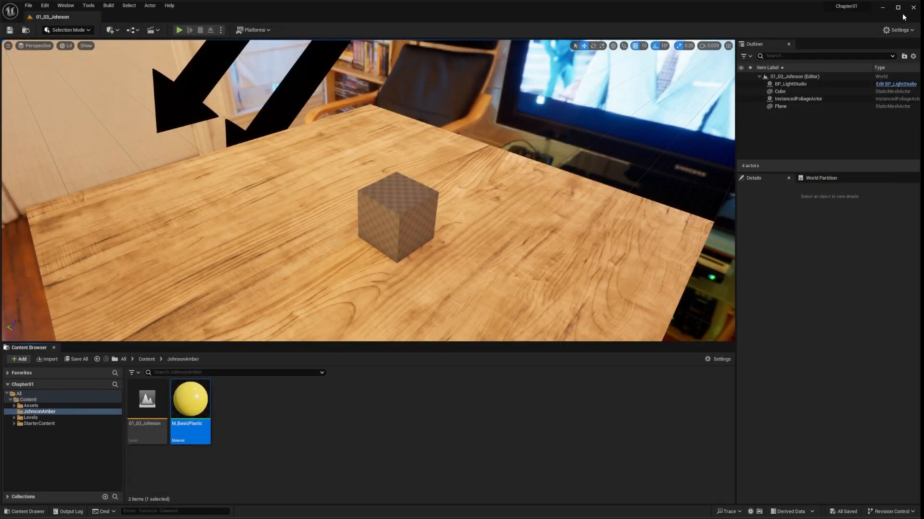
left_click_drag(192, 406, 400, 208)
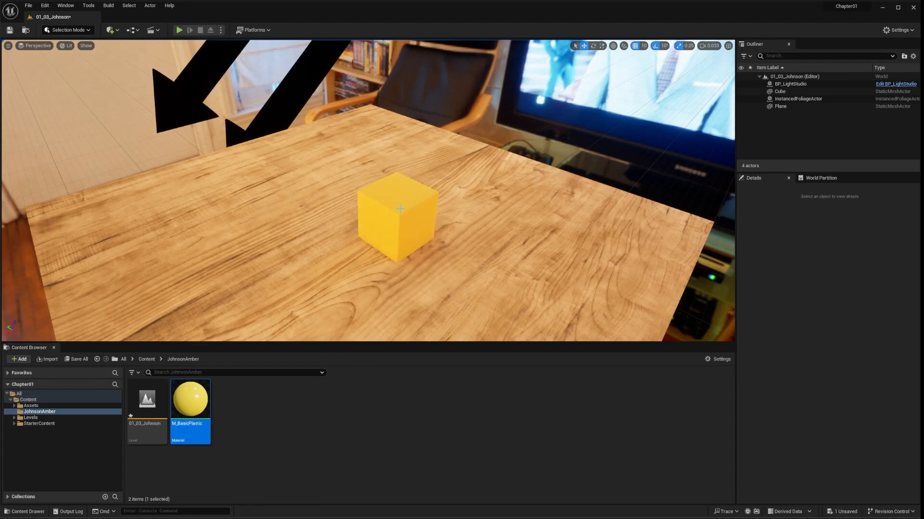
Examine the cube's plastic surface up close and from different sides of the table, then select the cube
right_click_drag(500, 239, 216, 248)
key("d")
key("a")
key("d")
key("a")
key("d")
key("w")
right_click_drag(532, 262, 503, 231)
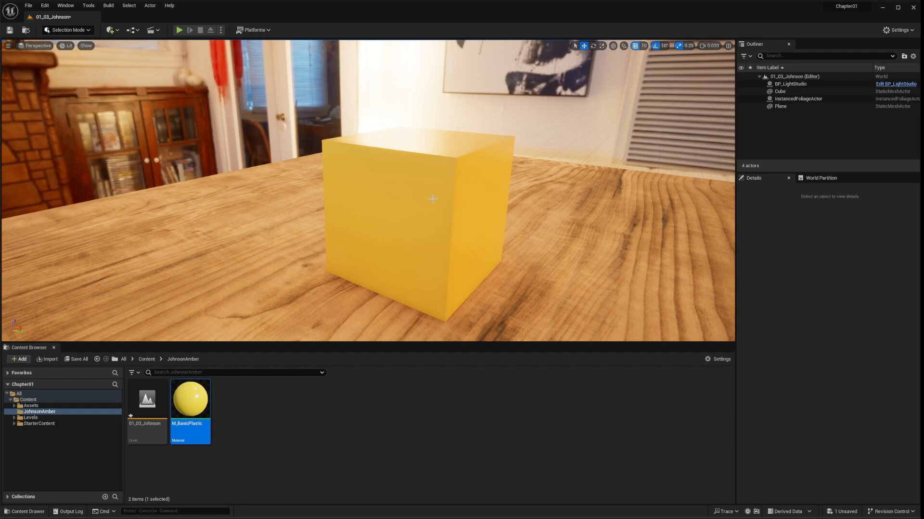
right_click_drag(419, 202, 458, 211)
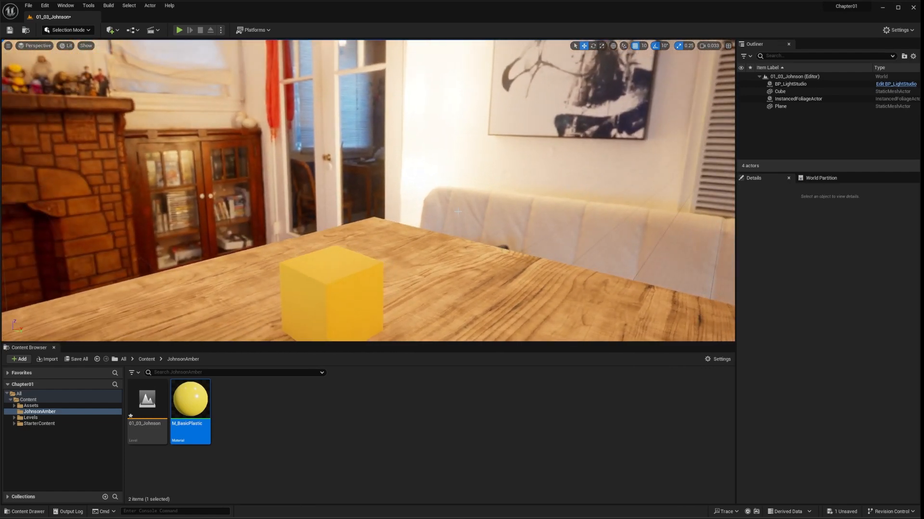
mouse_move(467, 209)
right_mouse_down()
mouse_move(420, 237)
mouse_move(453, 225)
mouse_move(471, 239)
mouse_move(445, 234)
mouse_move(467, 210)
right_mouse_up()
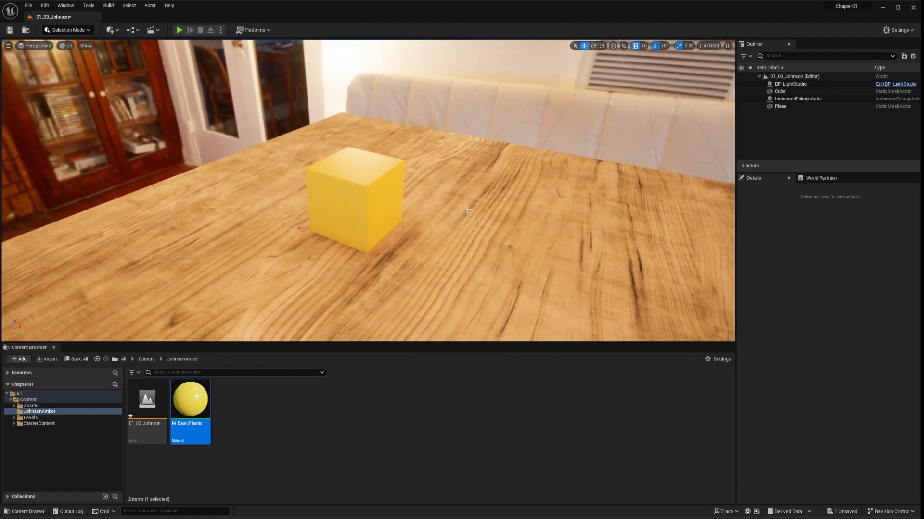
left_click(374, 194)
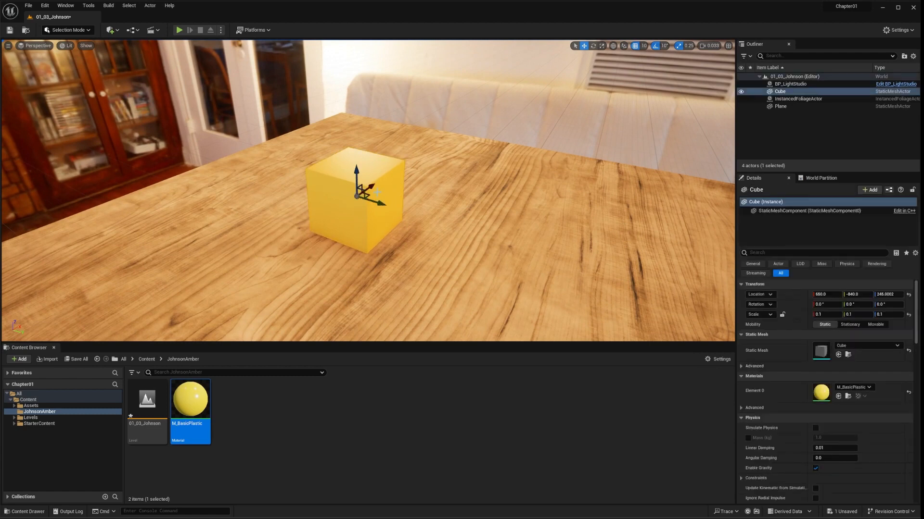
Duplicate the yellow cube and place the copy beside the original on the table, at Y location -830
key("ctrl+d")
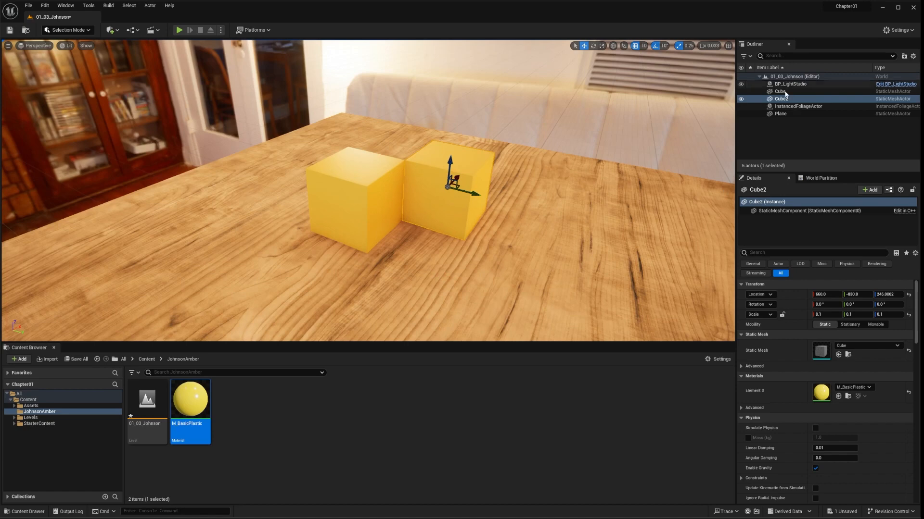
left_click(356, 414)
right_click_drag(500, 269, 457, 270)
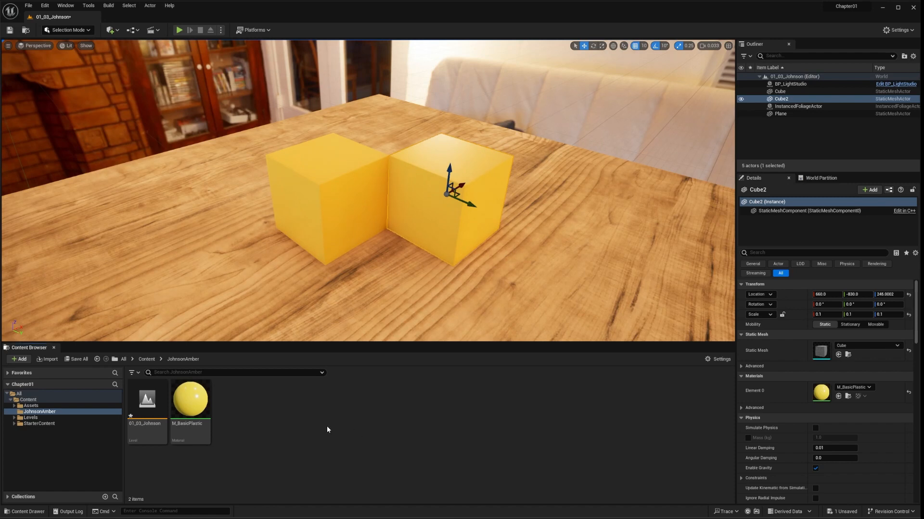
Create a new material named M_PBR_Metal beside M_BasicPlastic and open it for editing
right_click(250, 413)
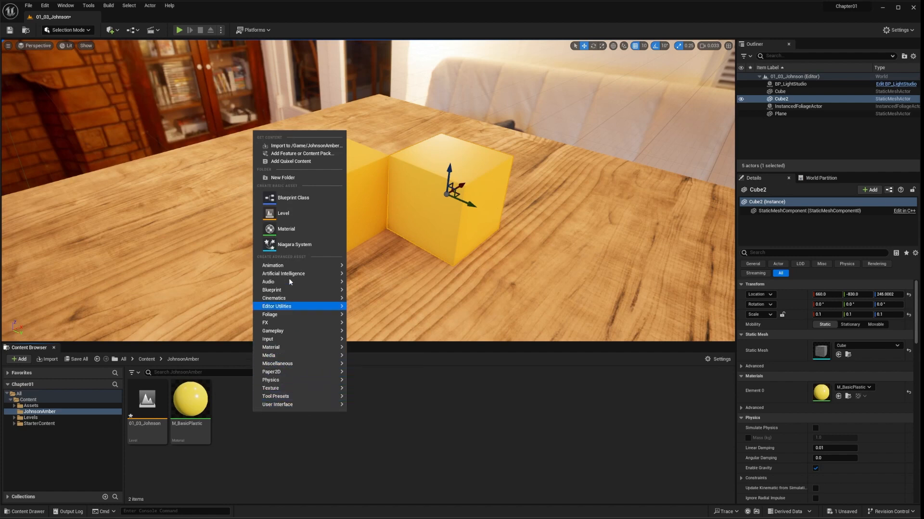
left_click(286, 229)
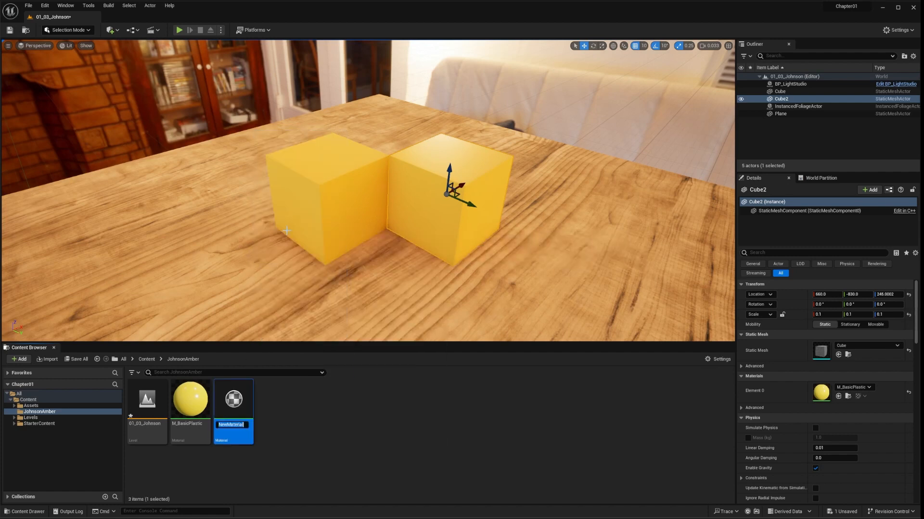
type("M")
type("_PBR")
type("_Mt")
type("tal")
key("Return")
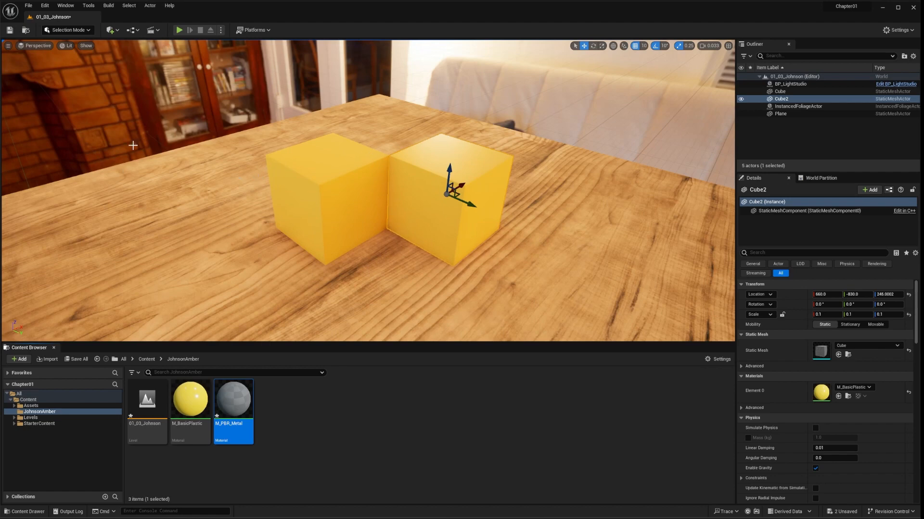
double_click(229, 398)
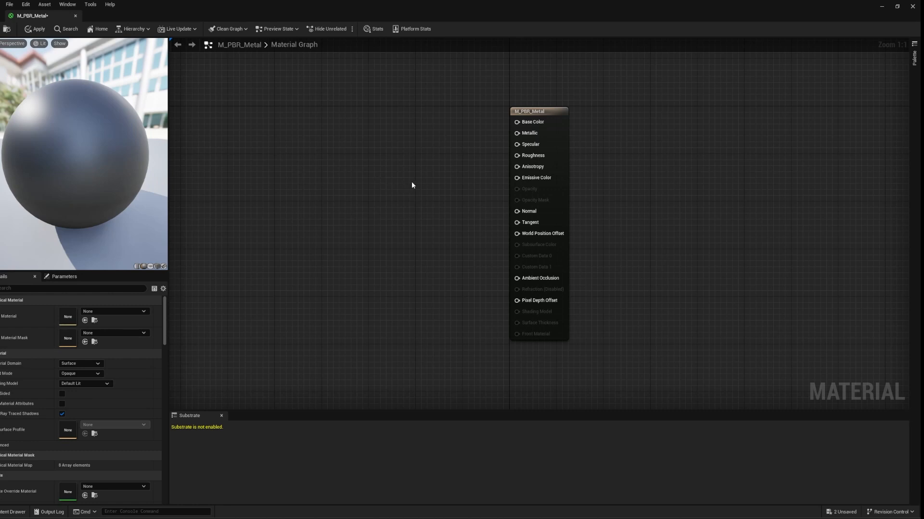
right_click(374, 146)
type("c")
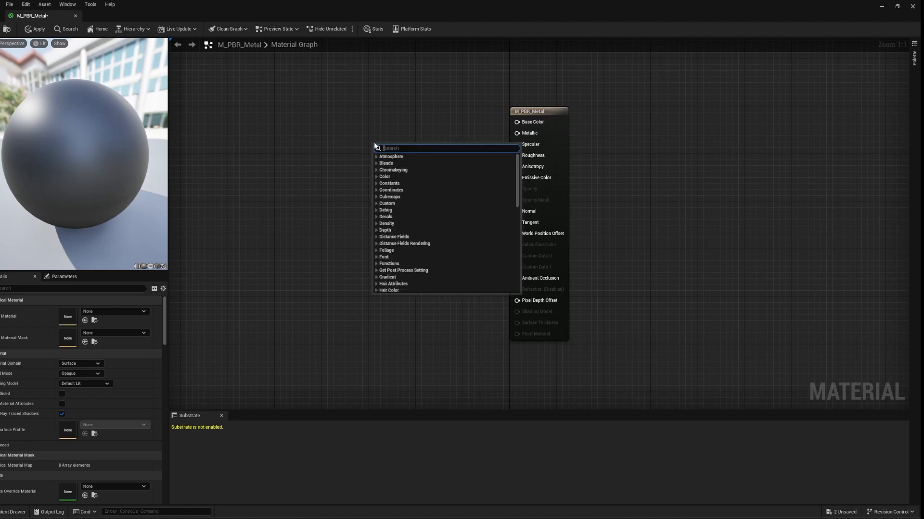
type("on")
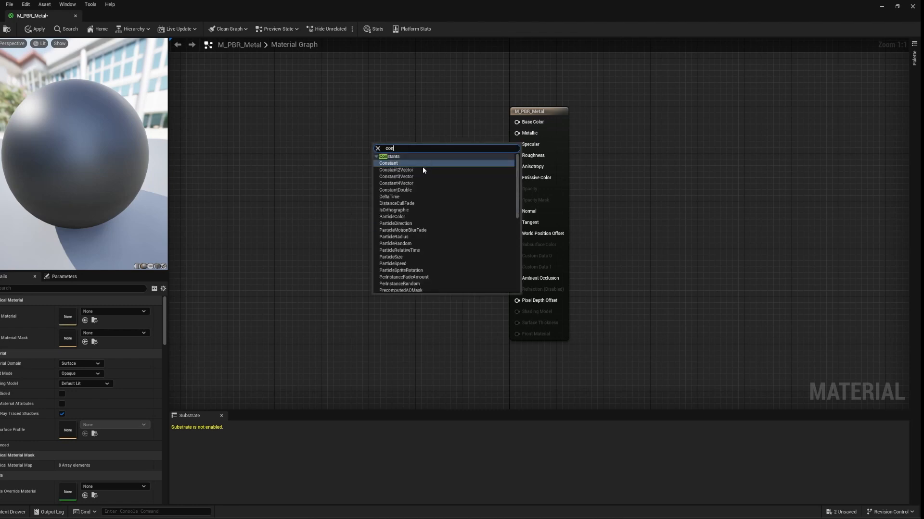
left_click(411, 112)
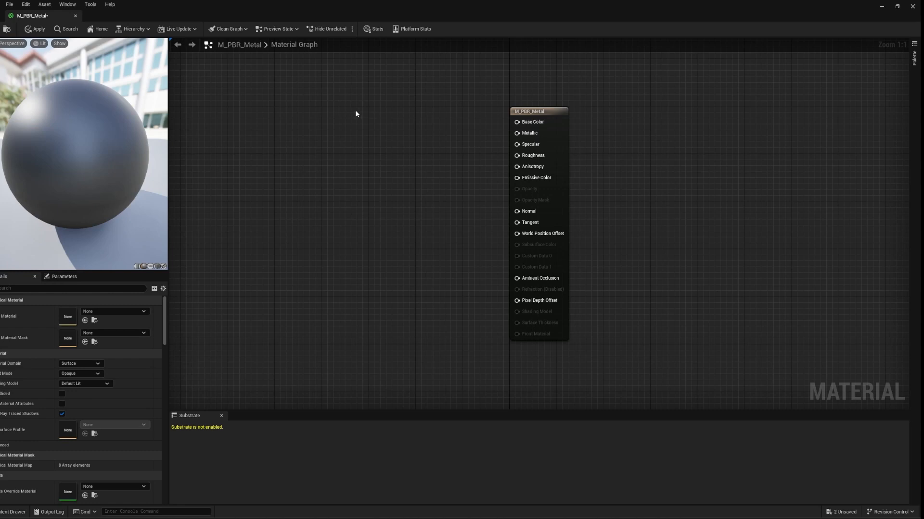
Add a three-value constant colour node to the graph and connect it to the material's Base Color input
left_click(360, 123)
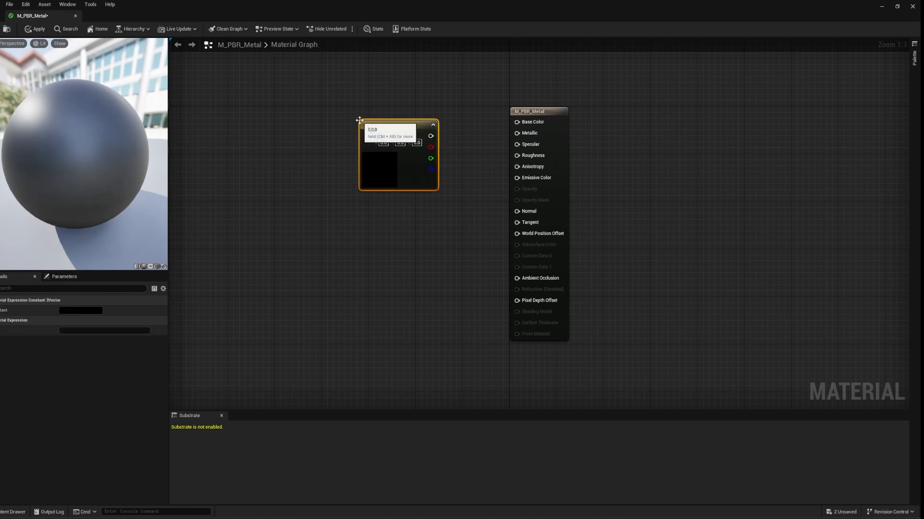
left_click_drag(374, 125, 336, 105)
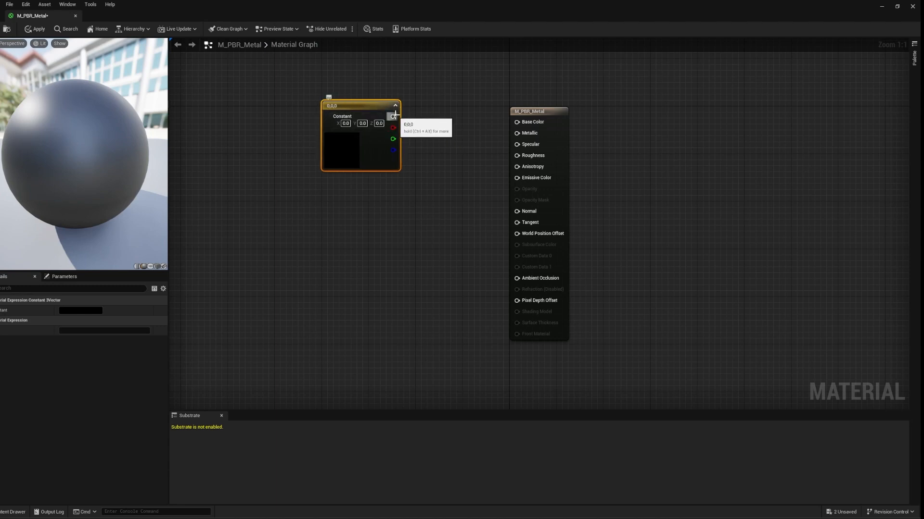
left_click_drag(393, 117, 518, 123)
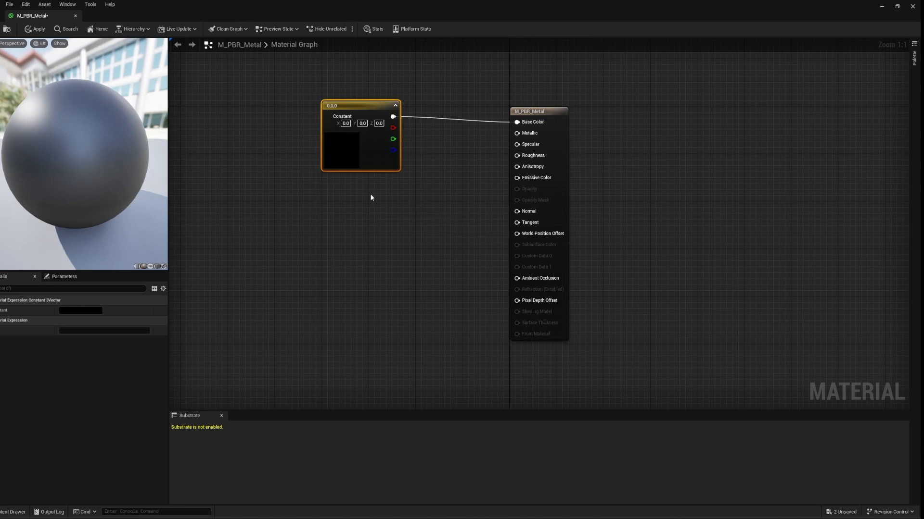
Add two single-value Constant nodes below the colour node and connect them to the Metallic and Roughness inputs
left_click(356, 194)
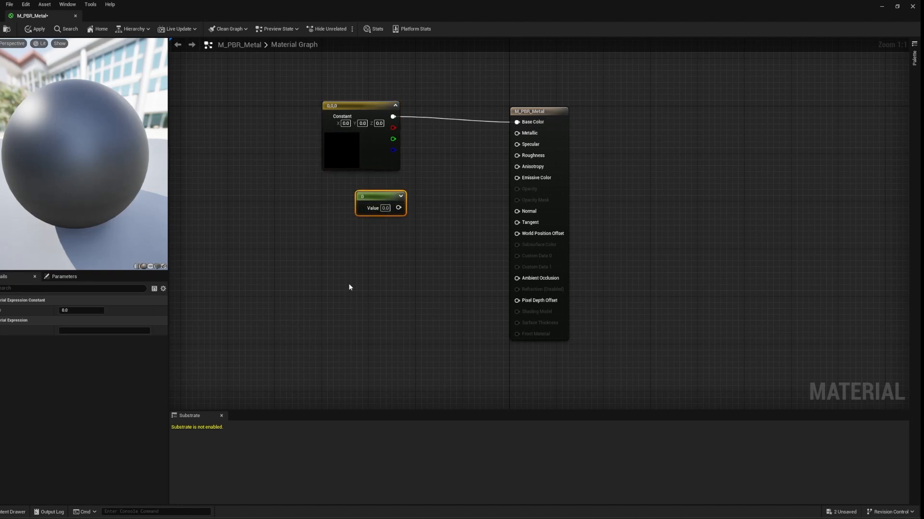
left_click(357, 237)
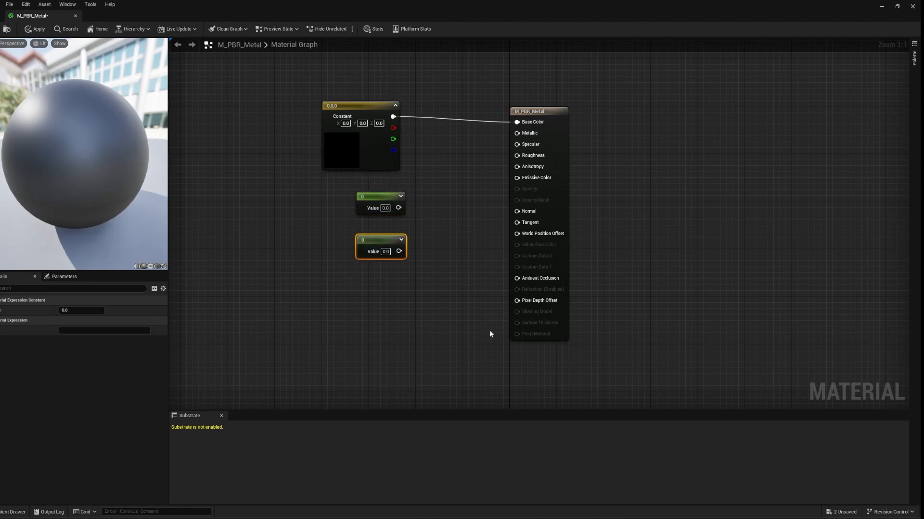
left_click_drag(398, 208, 519, 135)
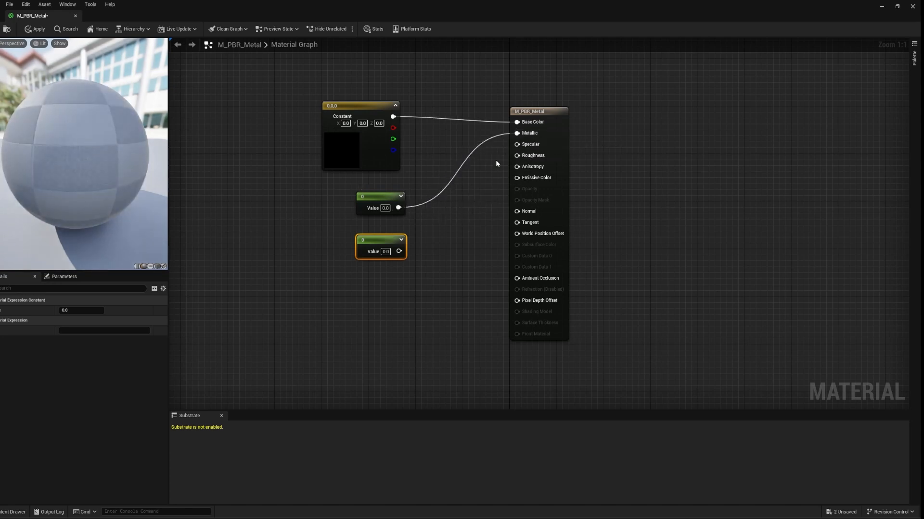
left_click_drag(398, 252, 518, 155)
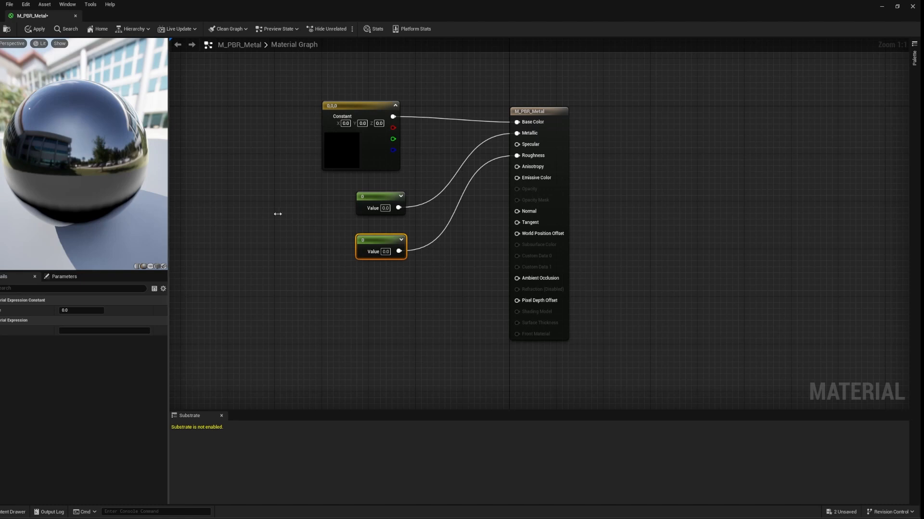
Set the Metallic constant to 1 and the Roughness constant to 0.2, shifting the Metallic node clear of the other
left_click_drag(383, 208, 355, 206)
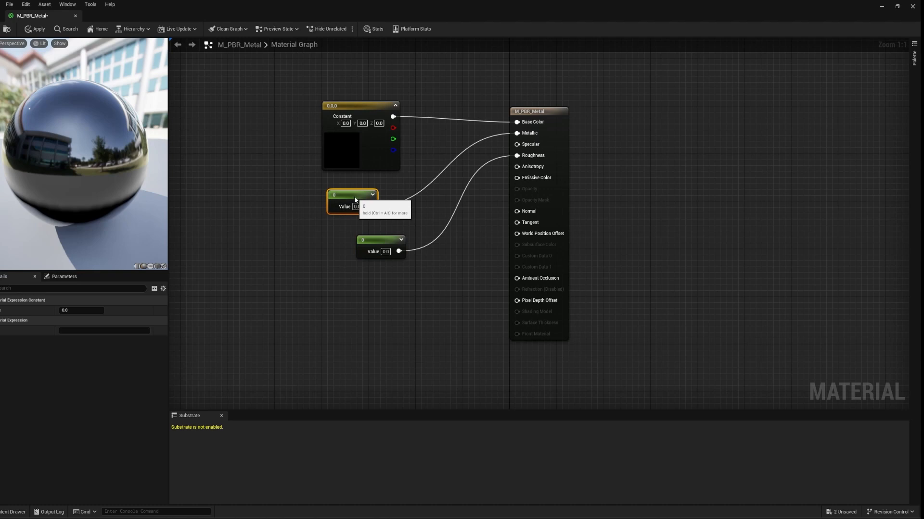
left_click(69, 311)
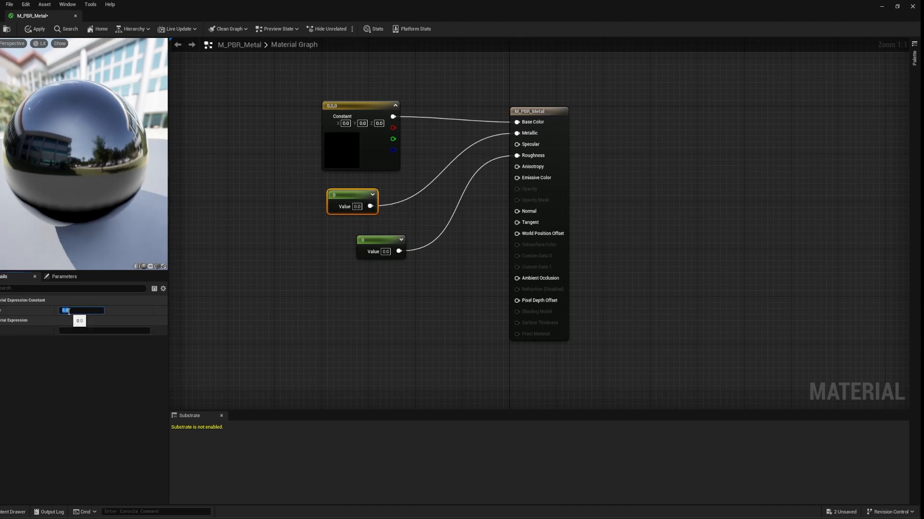
type("1")
key("Return")
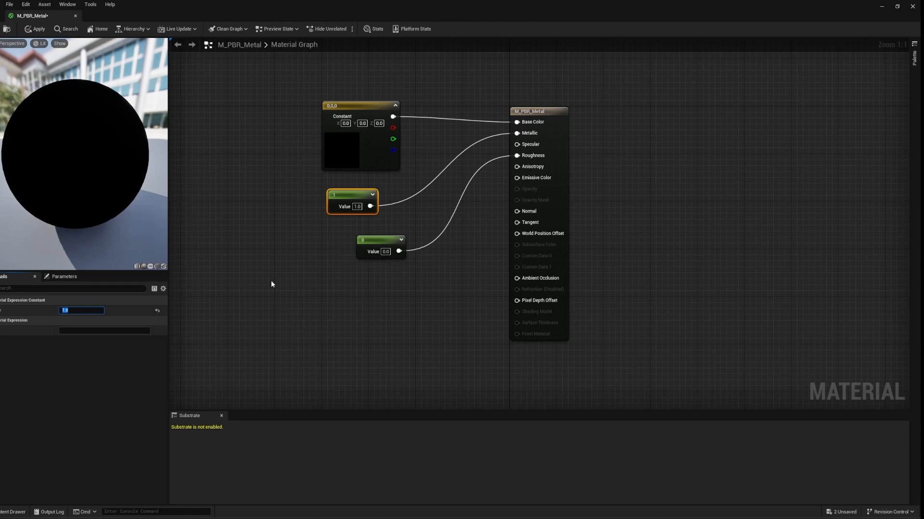
left_click(385, 251)
type("0.2")
key("Return")
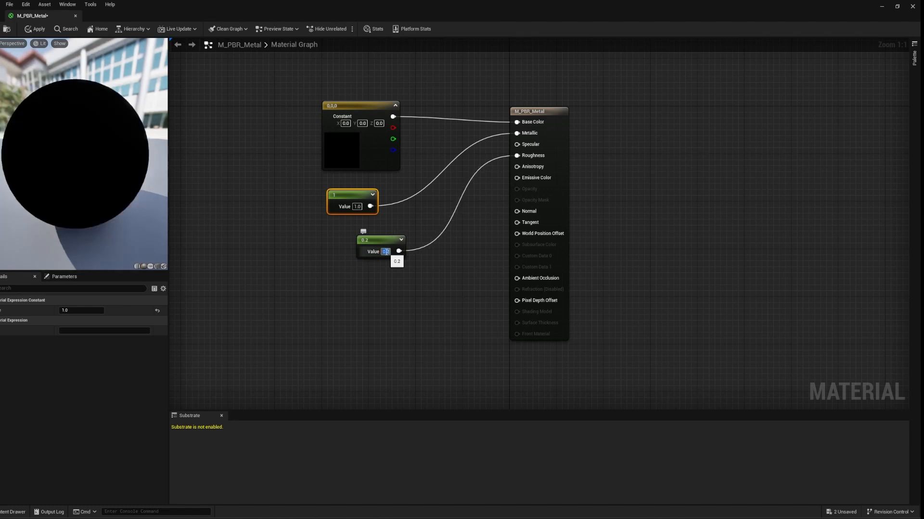
Set the Base Color constant to pure white (1.0, 1.0, 1.0) and check the preview sphere's reflections
left_click_drag(84, 154, 157, 152)
left_click(348, 105)
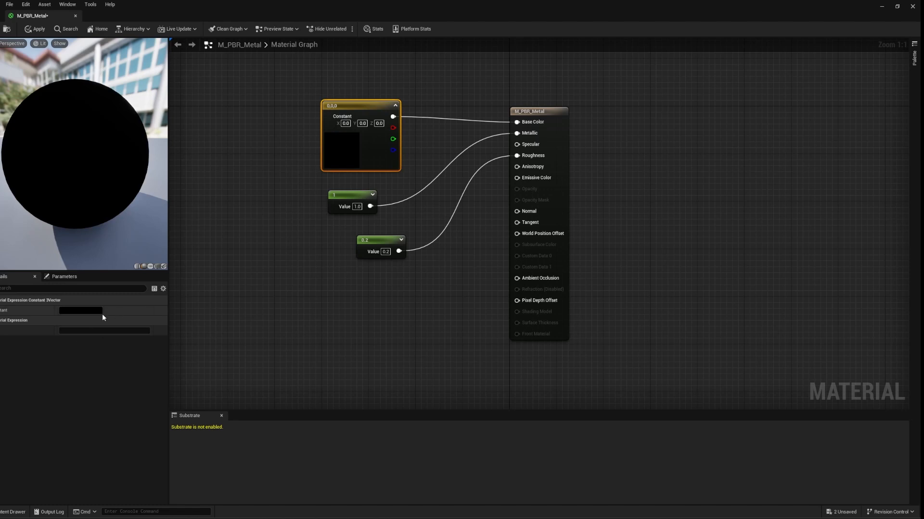
left_click(83, 311)
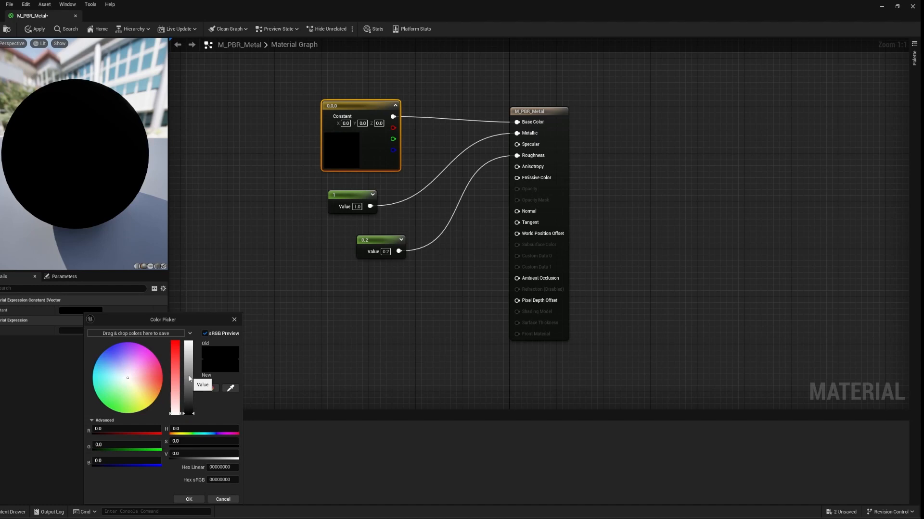
left_click_drag(189, 378, 188, 341)
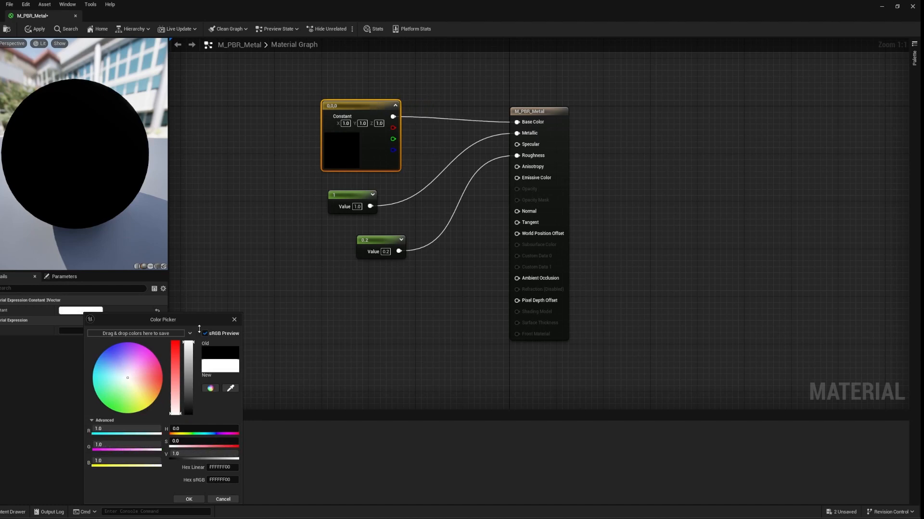
left_click(192, 500)
left_click_drag(84, 154, 111, 103)
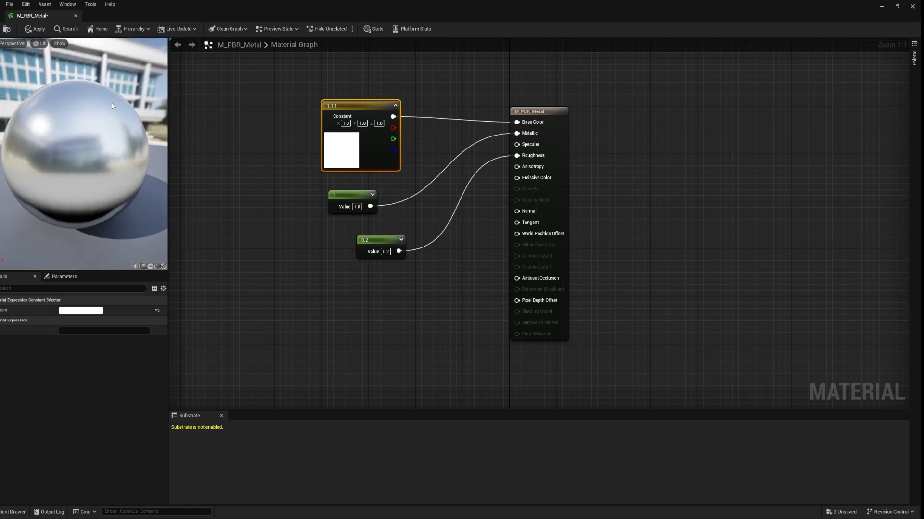
Try golden base colours on the colour constant, ending with a softer gold of about 1.0, 0.563, 0.198
double_click(345, 153)
left_click(410, 237)
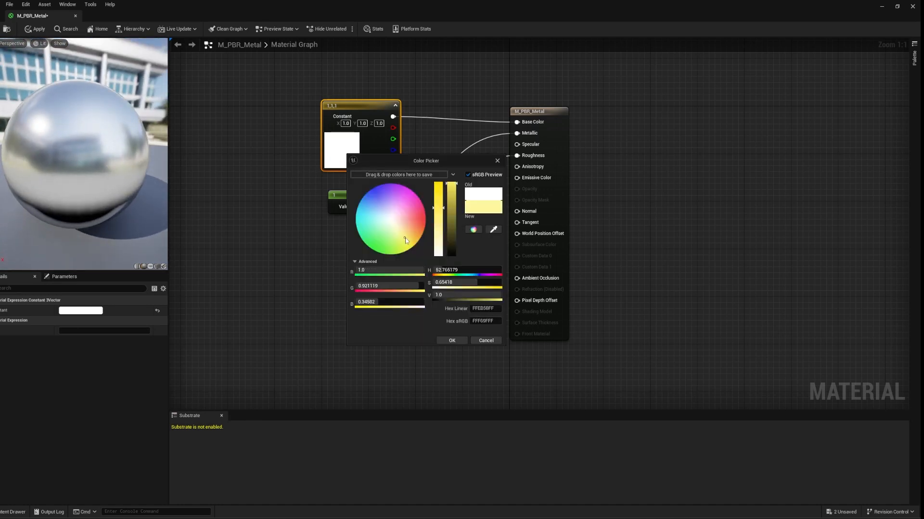
left_click_drag(410, 237, 413, 230)
left_click(438, 188)
left_click_drag(437, 187, 439, 183)
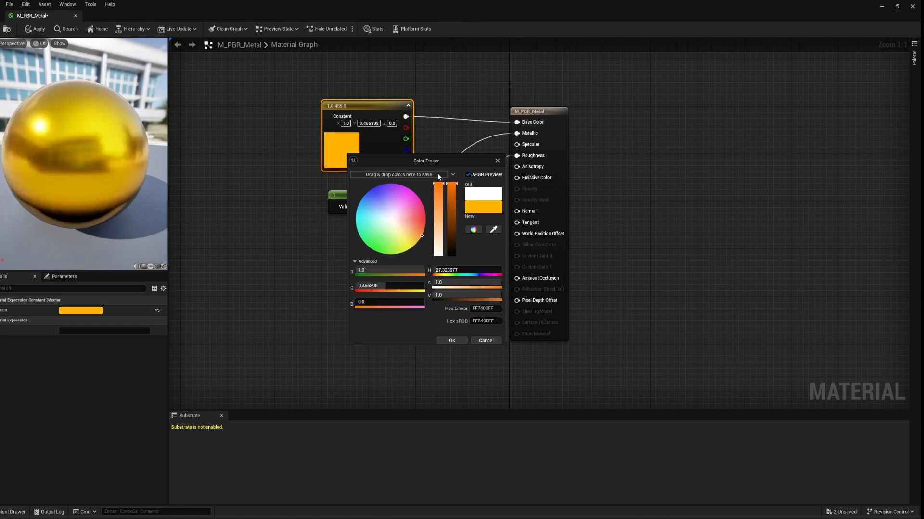
left_click(439, 198)
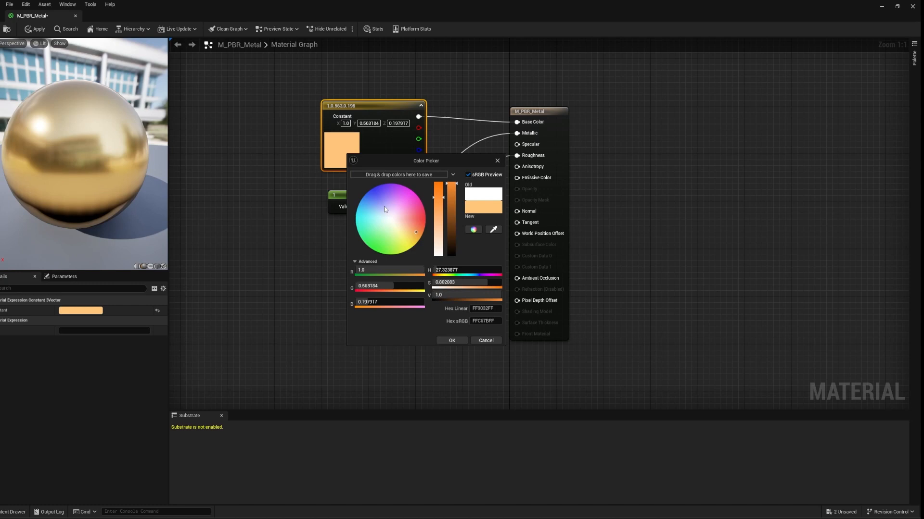
Pick a blue hue for the base colour and desaturate it to a pale bluish white of about 0.807, 0.876, 1.0
left_click_drag(365, 207, 367, 200)
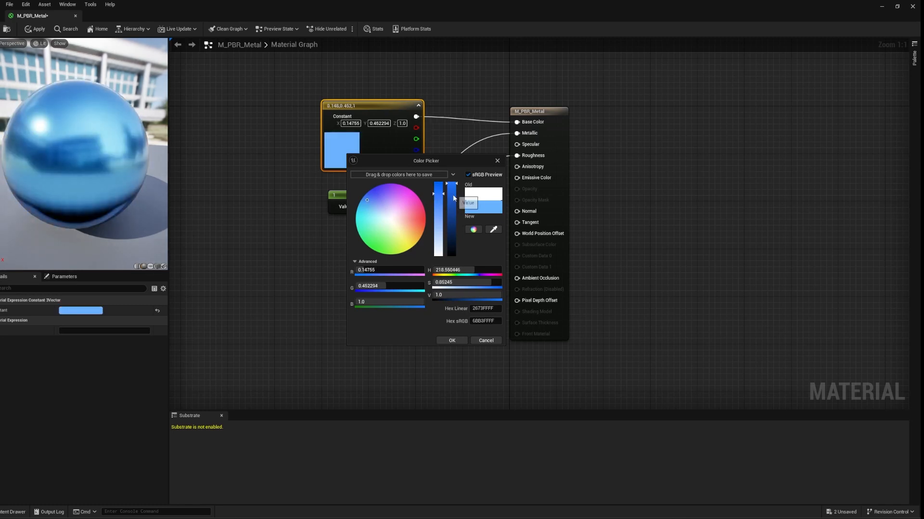
left_click(439, 244)
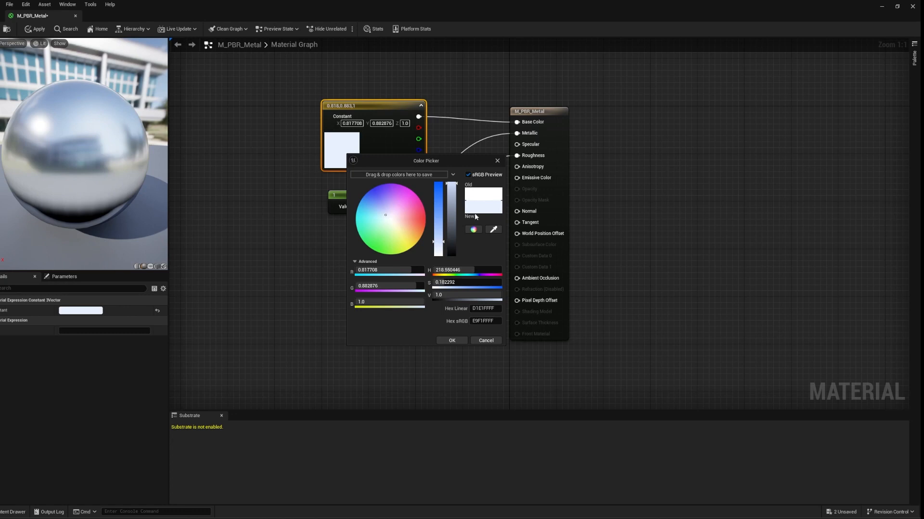
left_click(436, 244)
mouse_move(436, 245)
left_mouse_down()
mouse_move(437, 257)
mouse_move(443, 243)
left_mouse_up()
left_click(453, 341)
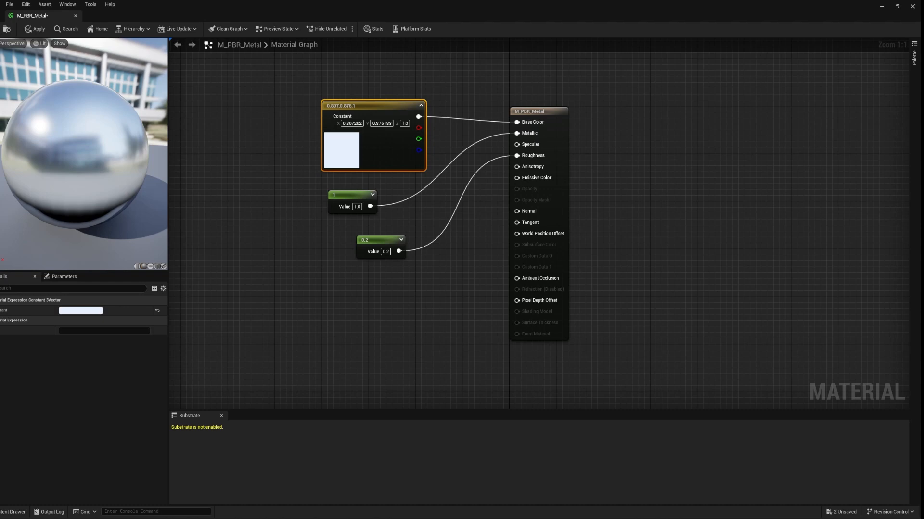
Save M_PBR_Metal, close its editor and apply the material to the duplicated cube in the level
left_click(1, 30)
left_click(913, 7)
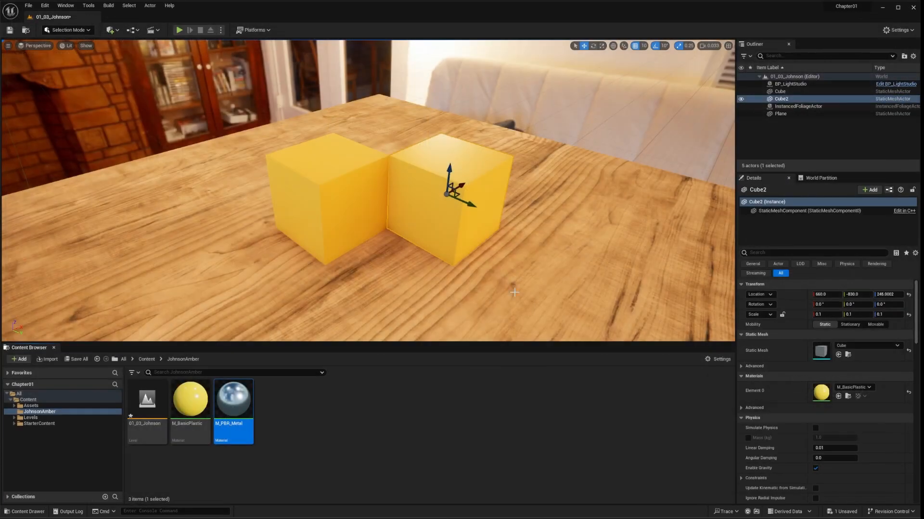
left_click_drag(234, 402, 451, 197)
Examine the metal cube's reflections up close and from different sides of the table
right_click_drag(453, 241, 263, 174)
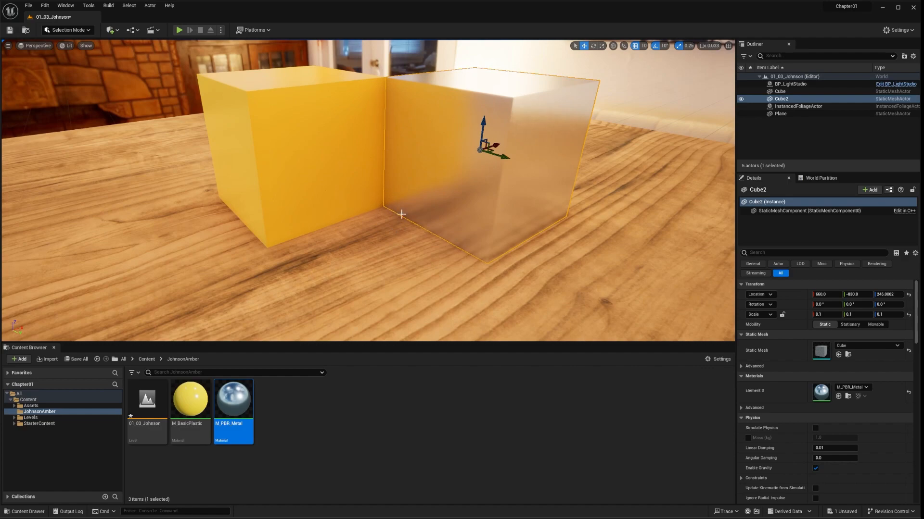
right_click_drag(466, 217, 471, 252)
key("s")
key("d")
key("s")
key("a")
key("w")
key("f")
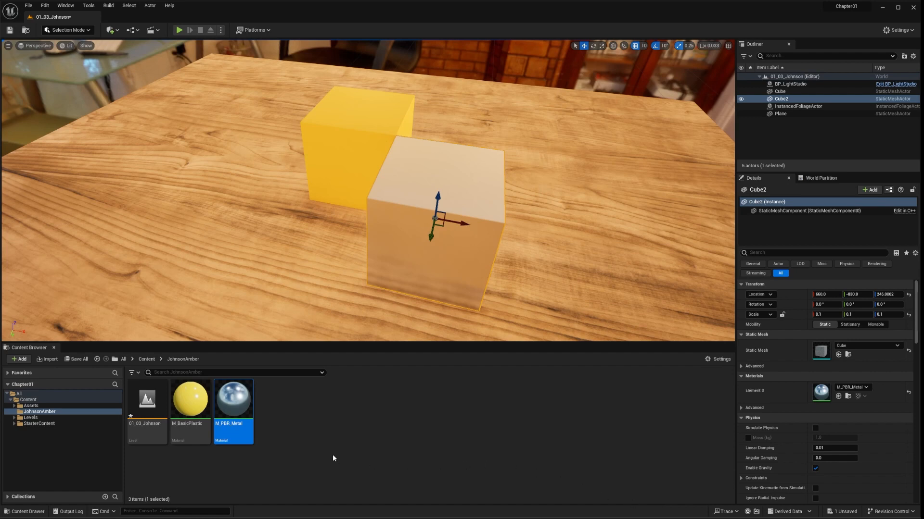
Create a new material named M_PBR_Wood beside the metal material and open it for editing
right_click(290, 410)
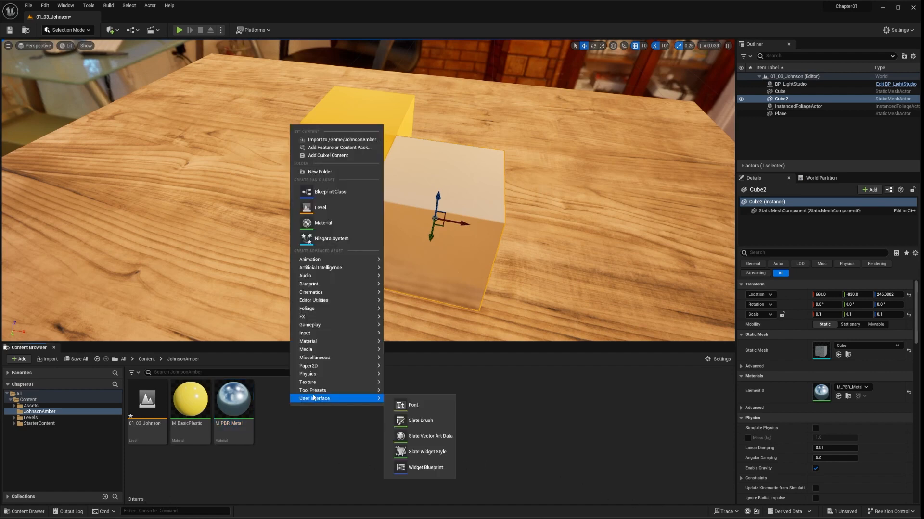
left_click(335, 222)
type("M_P")
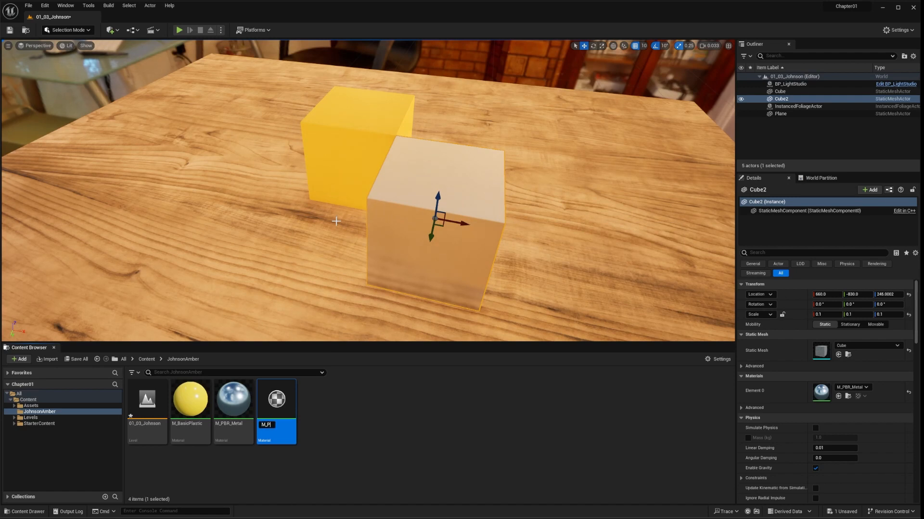
type("BR_Wood")
key("Return")
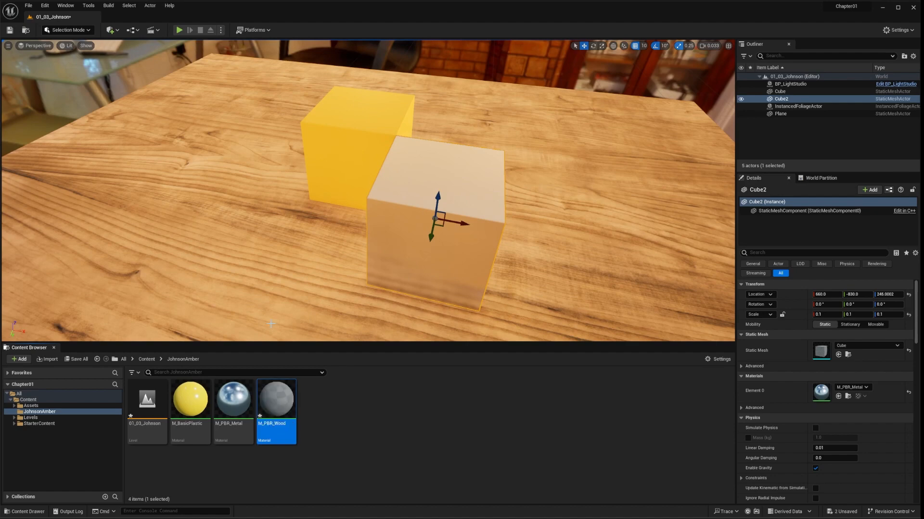
double_click(278, 411)
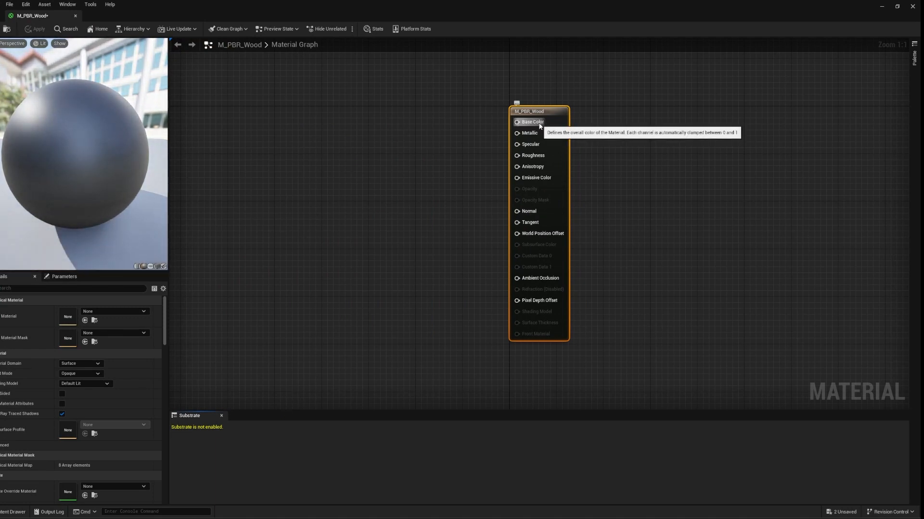
Add a Texture Sample node to the graph and place it beside the material's result node
right_click(375, 141)
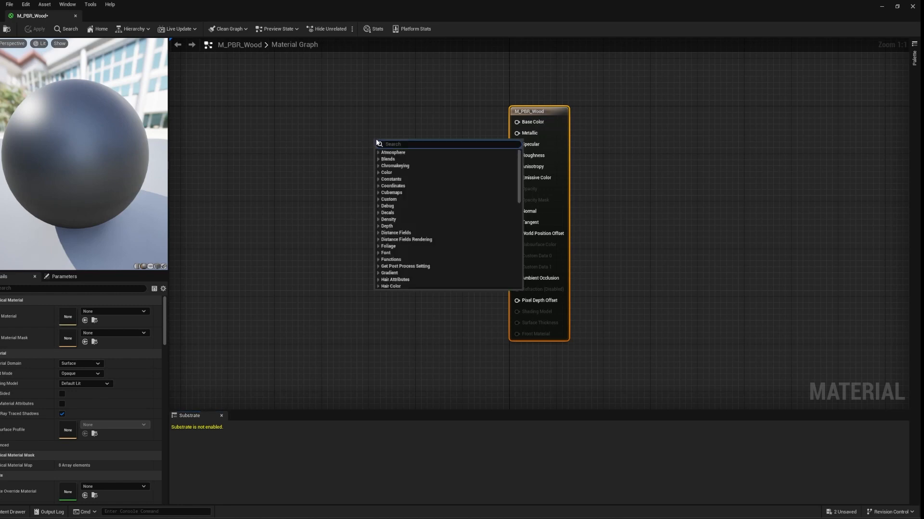
type("textur")
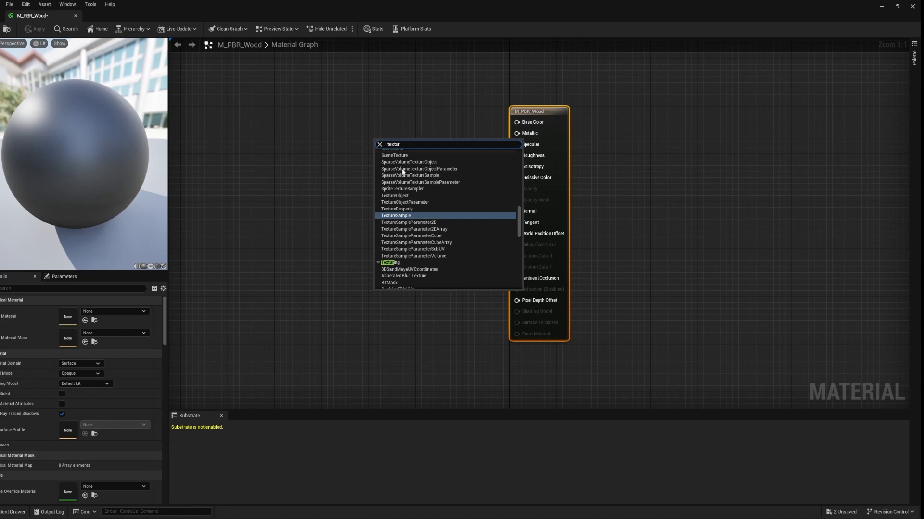
left_click(402, 216)
left_click_drag(412, 147, 383, 110)
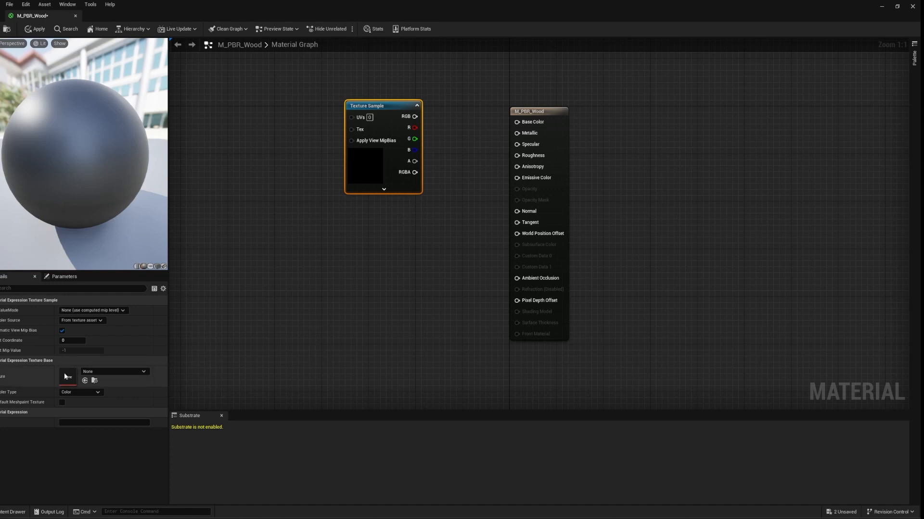
Assign the T_Wood_Floor_Walnut_D texture to the Texture Sample and connect its RGB output to Base Color
left_click(144, 373)
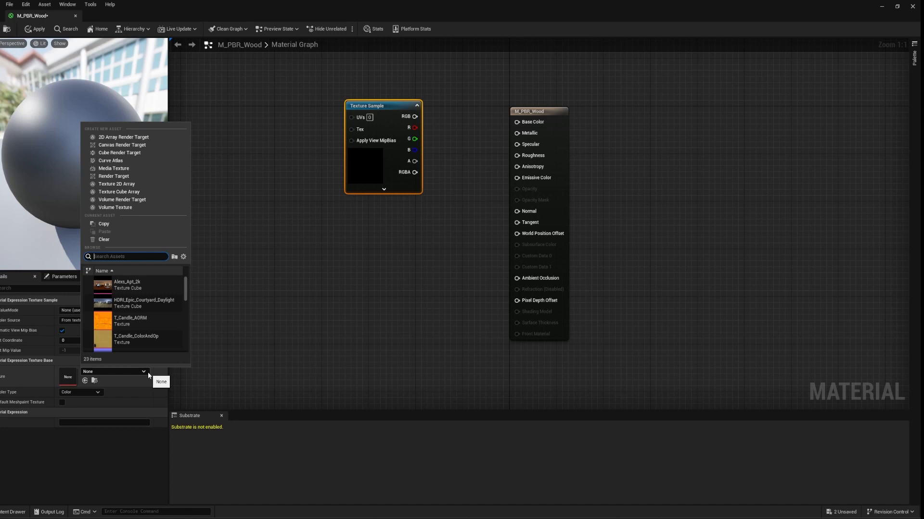
type("T")
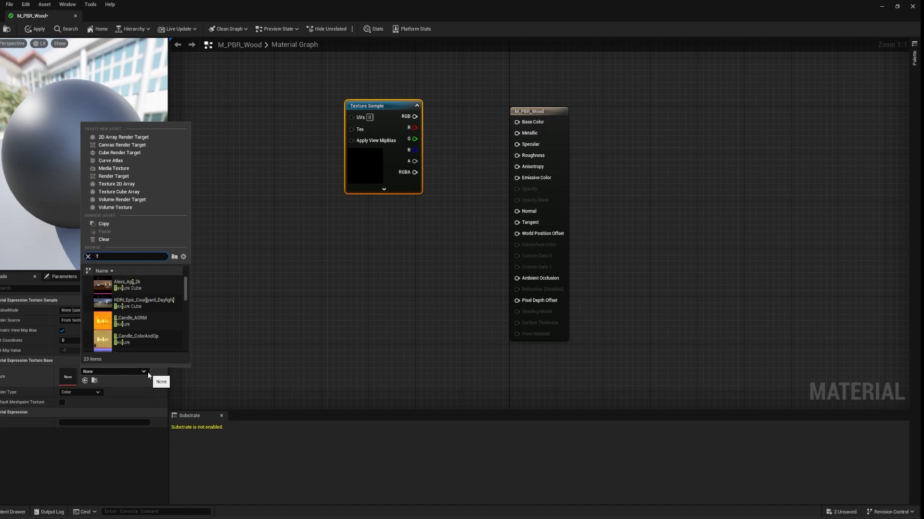
type("_Wood")
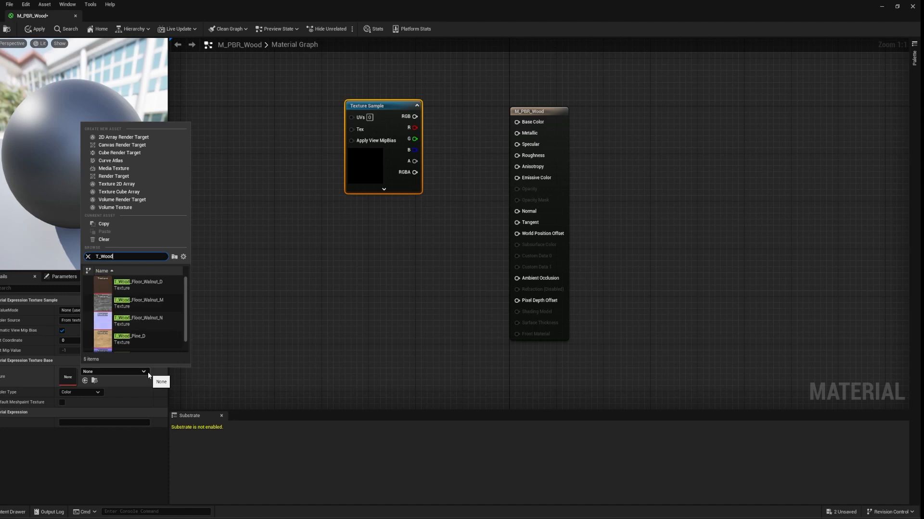
type("_Fl")
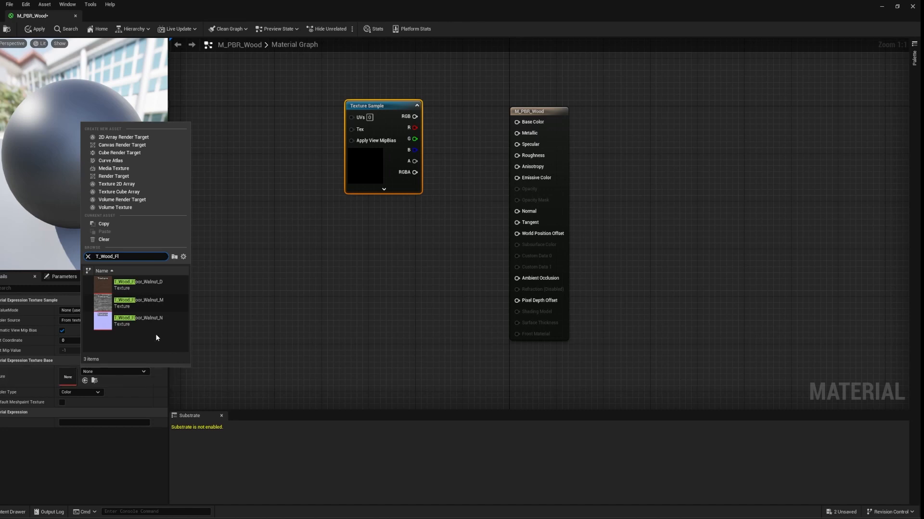
left_click(116, 288)
left_click_drag(415, 116, 517, 122)
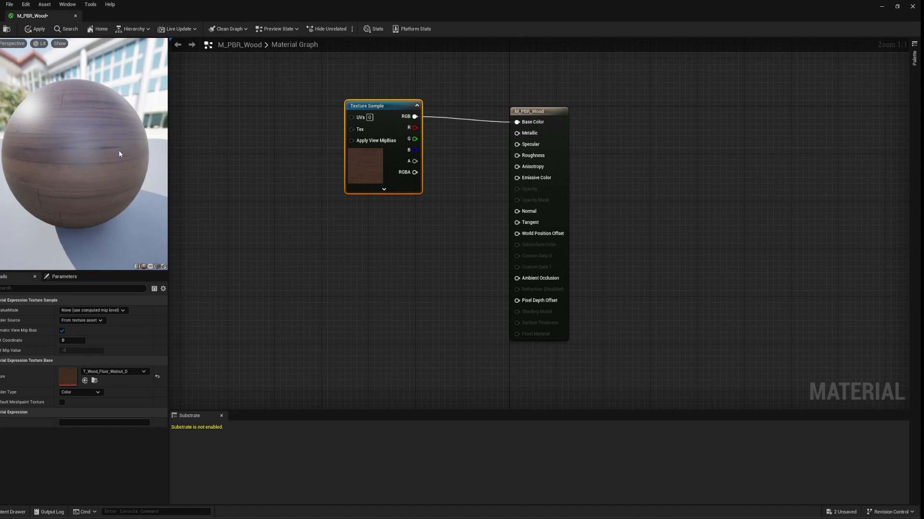
Move the walnut Texture Sample farther from the result node and connect its red channel to Specular
left_click_drag(77, 190, 77, 190)
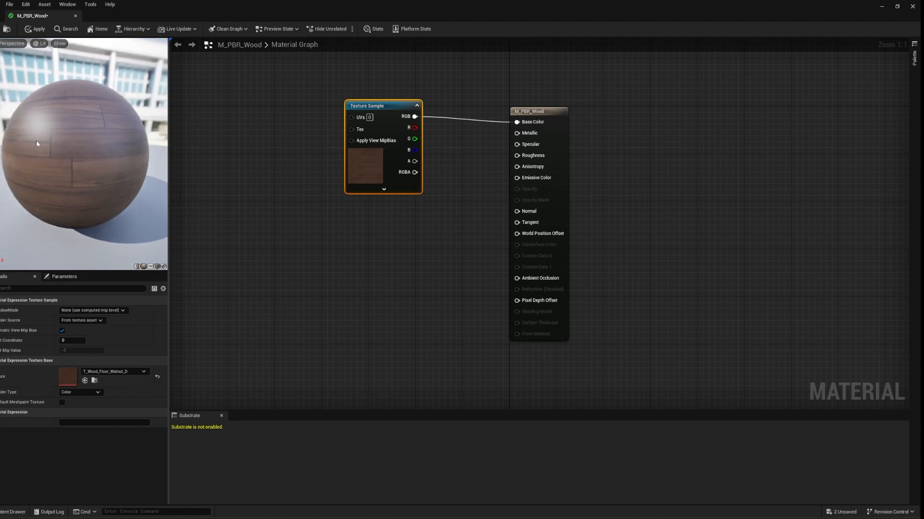
left_click_drag(36, 143, 36, 143)
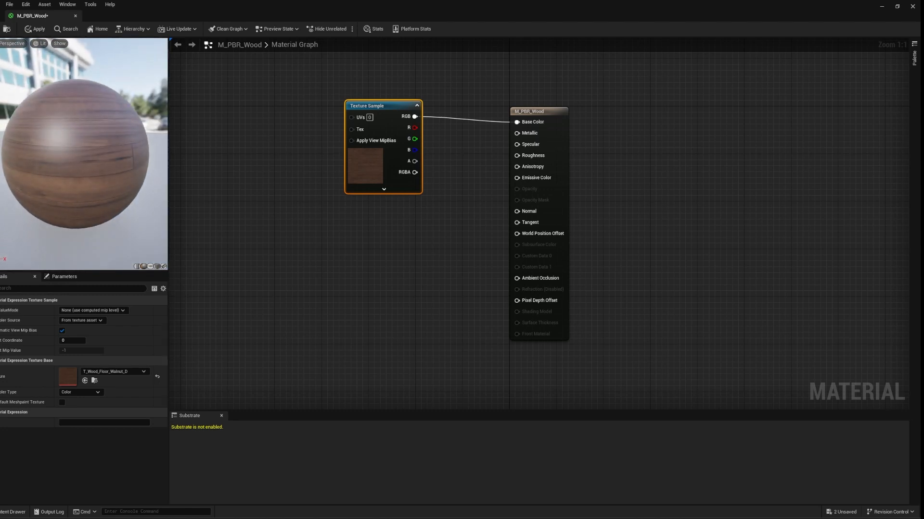
left_click_drag(92, 160, 92, 160)
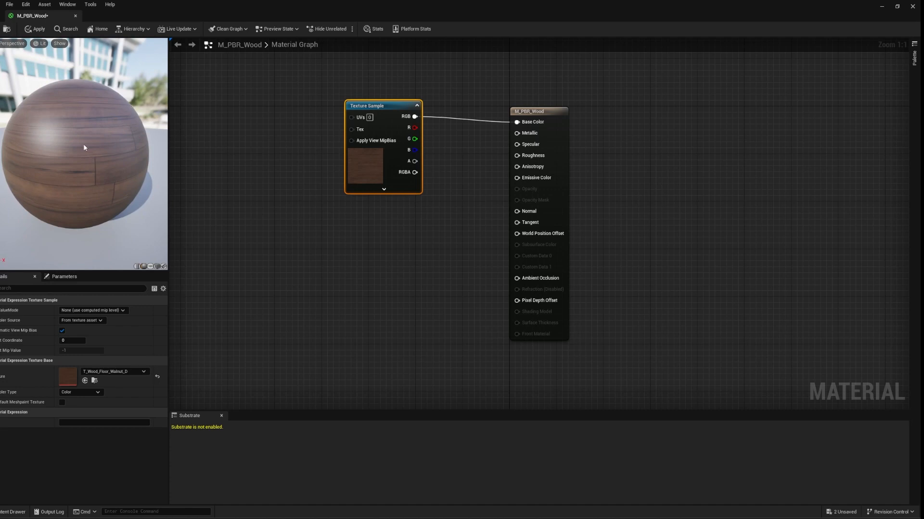
left_click_drag(75, 157, 109, 152)
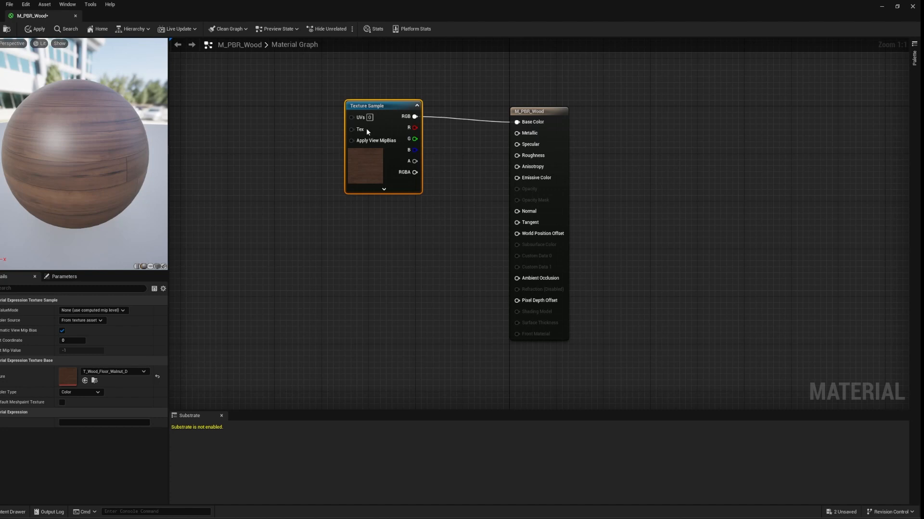
left_click_drag(373, 105, 343, 97)
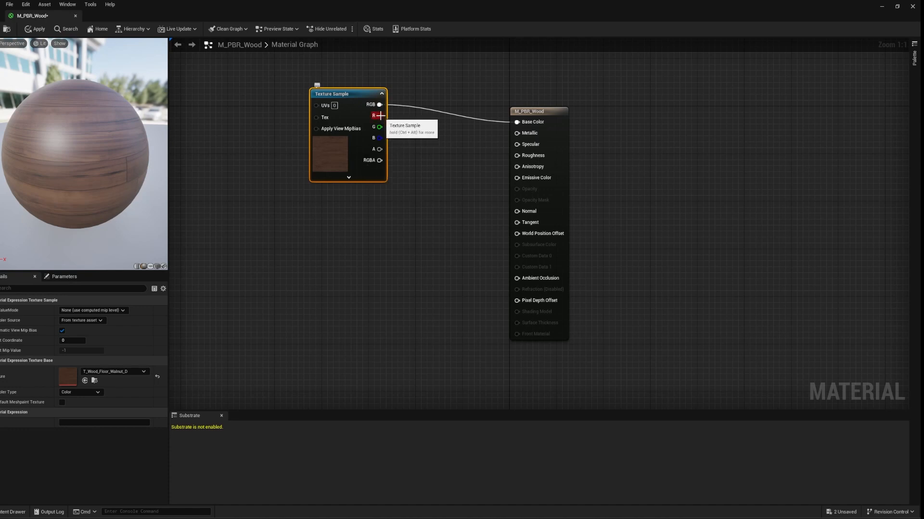
left_click_drag(378, 116, 518, 145)
Enlarge the material preview and examine the wood sphere's grain and highlights up close from several angles
left_click_drag(127, 183, 144, 184)
mouse_move(76, 153)
left_mouse_down()
mouse_move(91, 154)
mouse_move(76, 154)
left_mouse_up()
scroll(76, 154, "up", 10)
scroll(76, 157, "down", 9)
scroll(75, 157, "down", 5)
scroll(76, 157, "up", 5)
left_click_drag(74, 152, 298, 149)
left_click_drag(167, 184, 165, 163)
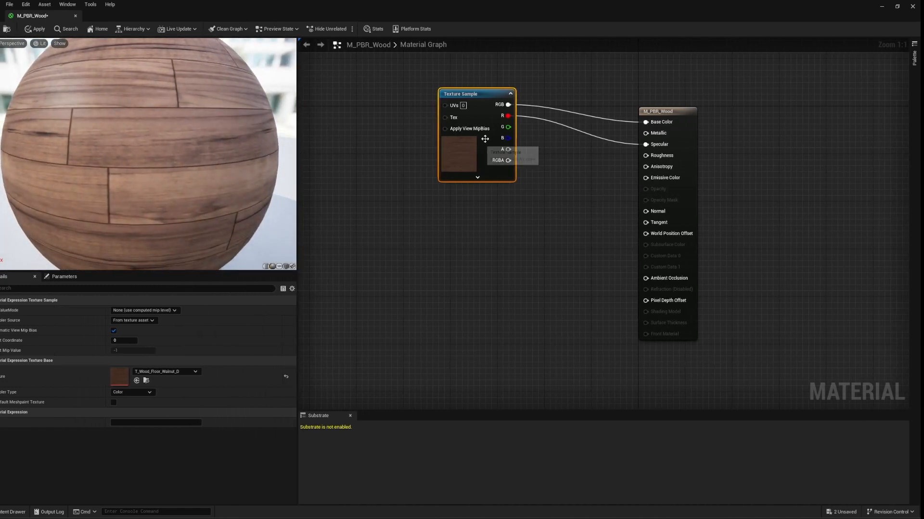
left_click_drag(211, 141, 101, 166)
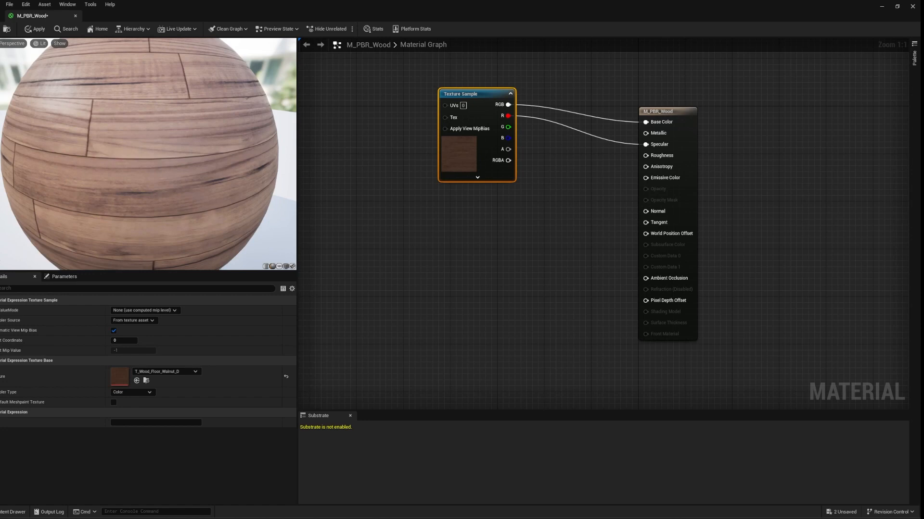
left_click_drag(195, 146, 195, 123)
left_click_drag(145, 154, 178, 181)
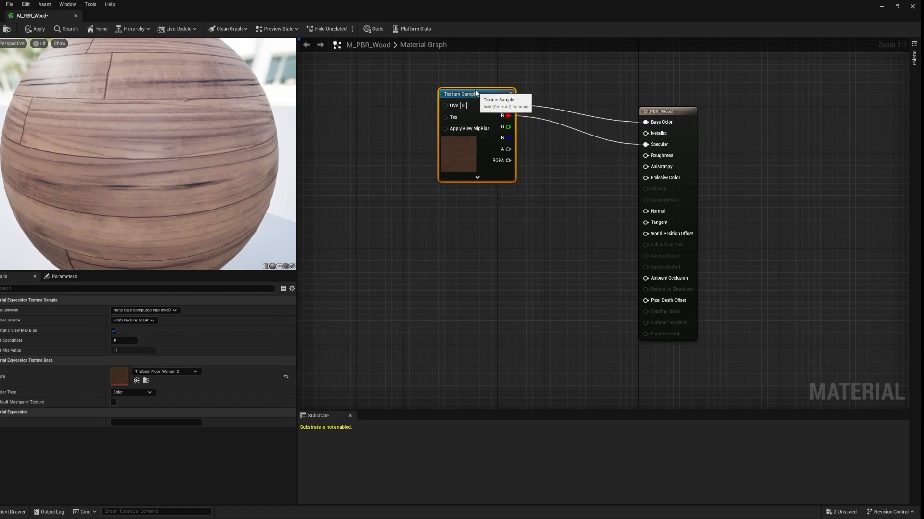
Move the Texture Sample higher in the graph and place two copies of it in a column below
left_click_drag(480, 92, 498, 75)
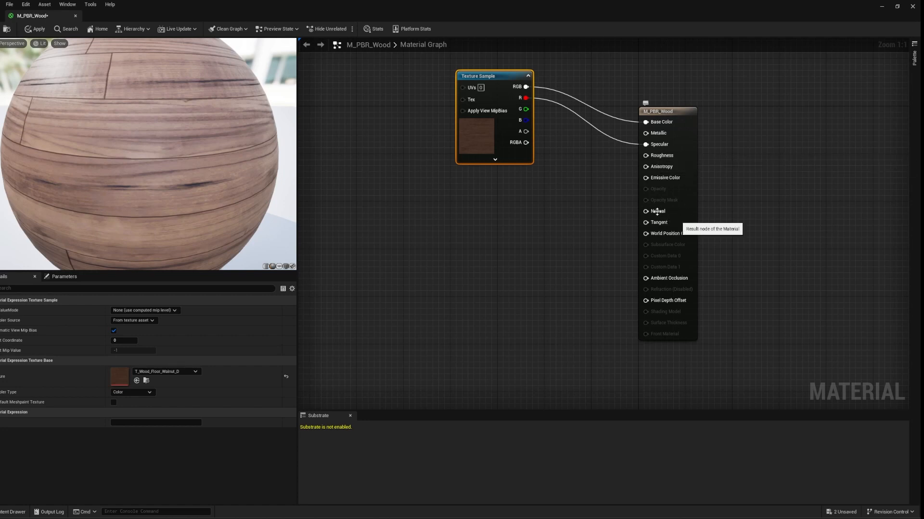
left_click_drag(489, 73, 478, 68)
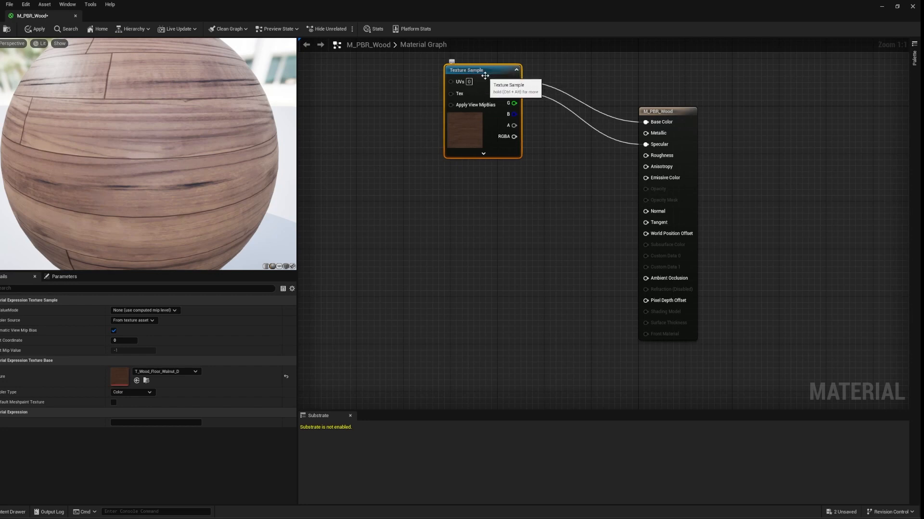
key("ctrl+v")
left_click_drag(610, 216, 471, 181)
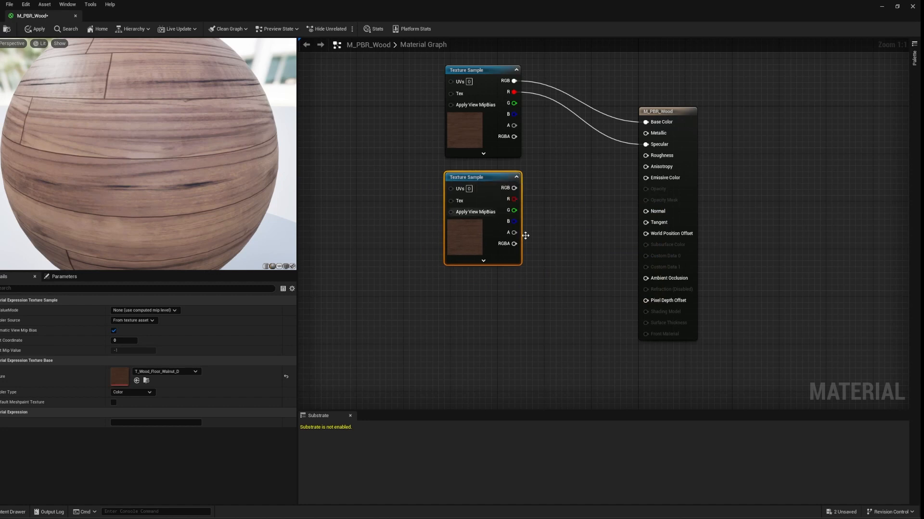
key("ctrl+v")
left_click_drag(581, 239, 479, 286)
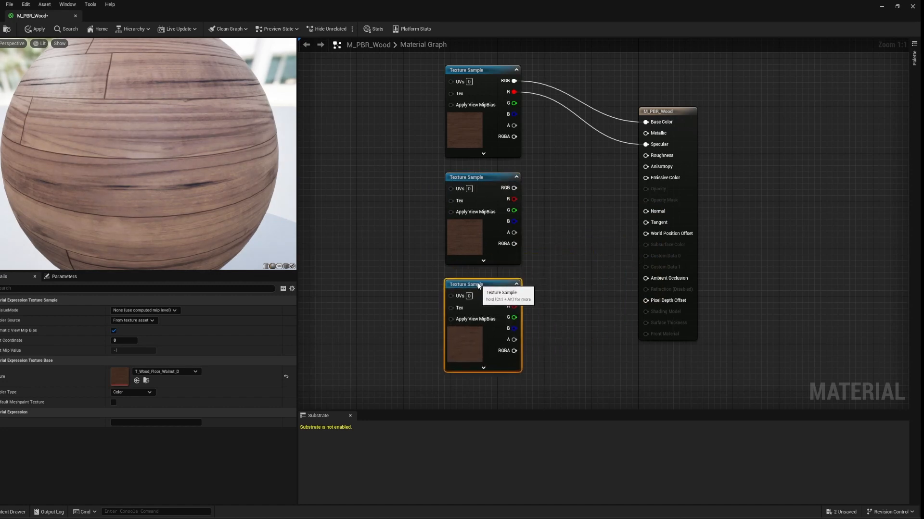
Assign the T_Wood_Floor_Walnut_M texture to the middle Texture Sample
left_click(489, 179)
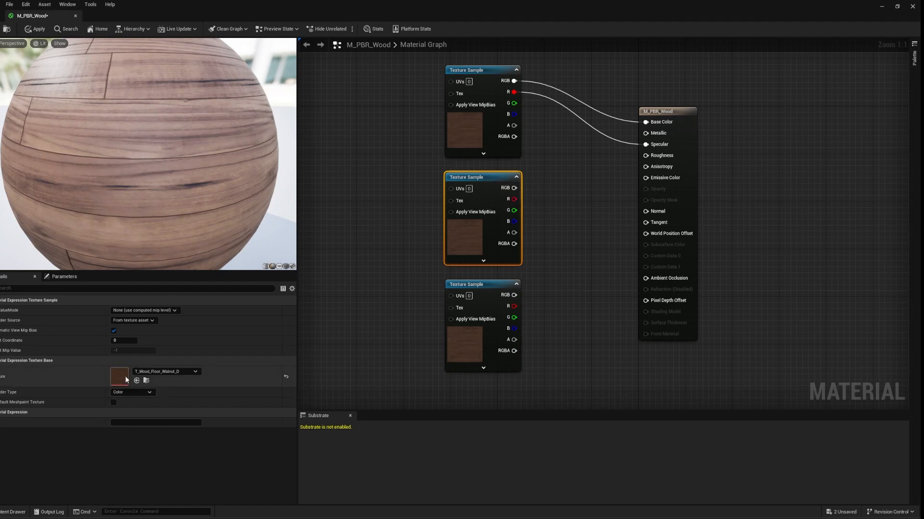
left_click(194, 372)
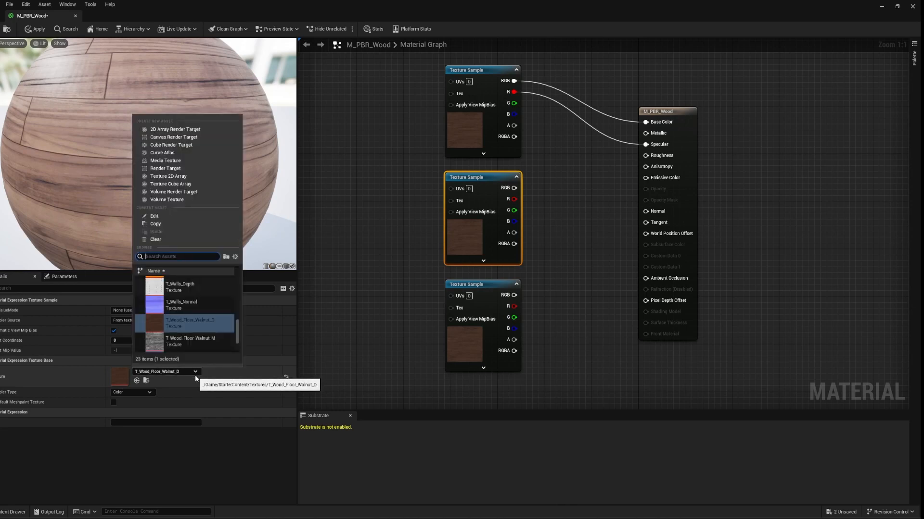
scroll(215, 312, "down", 1)
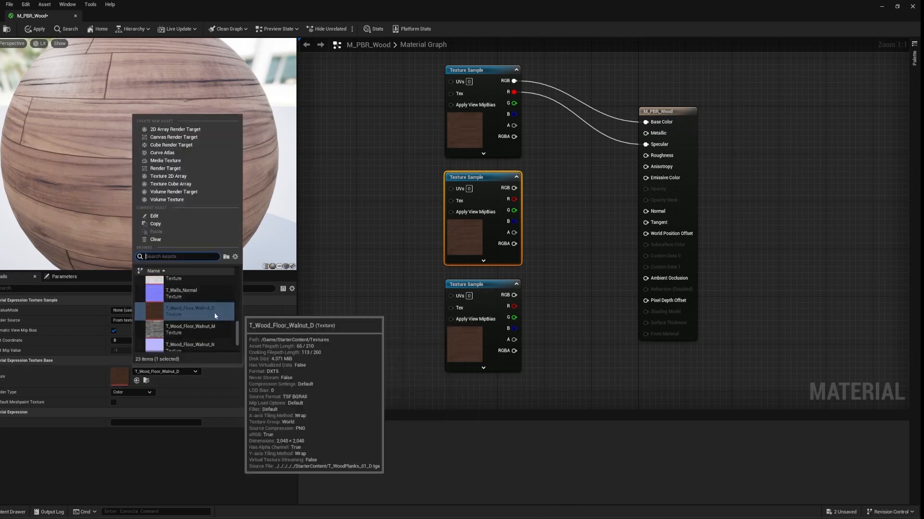
scroll(205, 319, "down", 1)
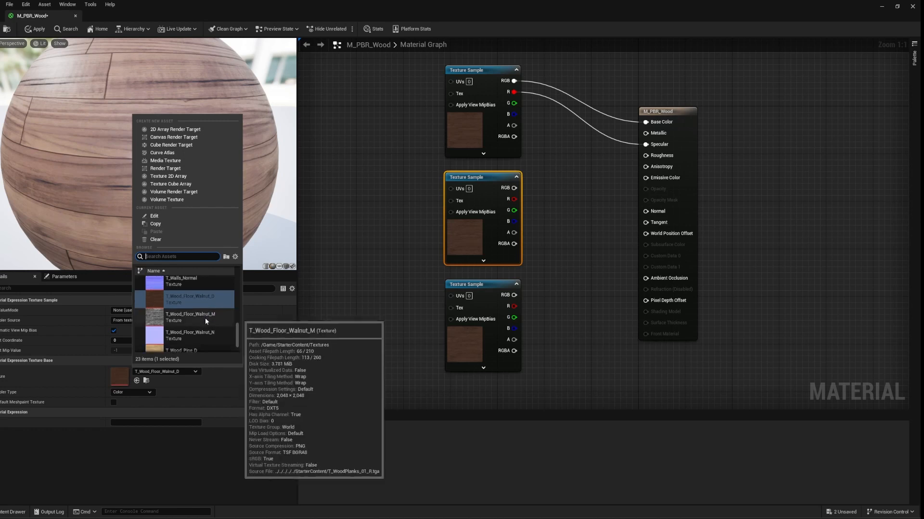
left_click(192, 316)
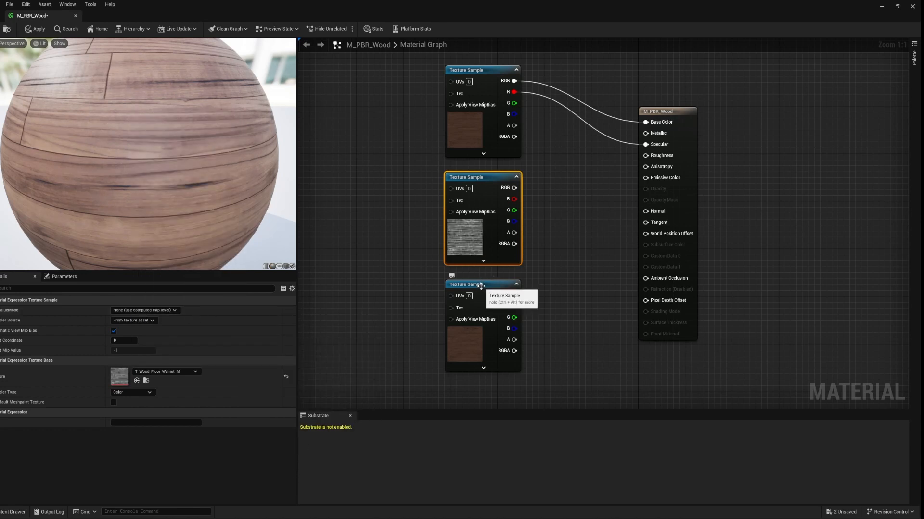
Assign the T_Wood_Floor_Walnut_N normal map to the lowest Texture Sample
left_click(482, 287)
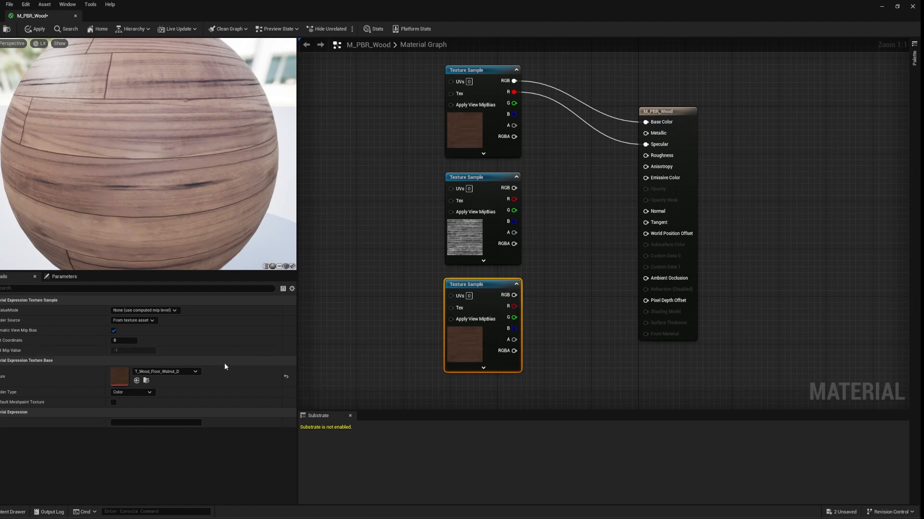
left_click(185, 369)
scroll(192, 315, "down", 1)
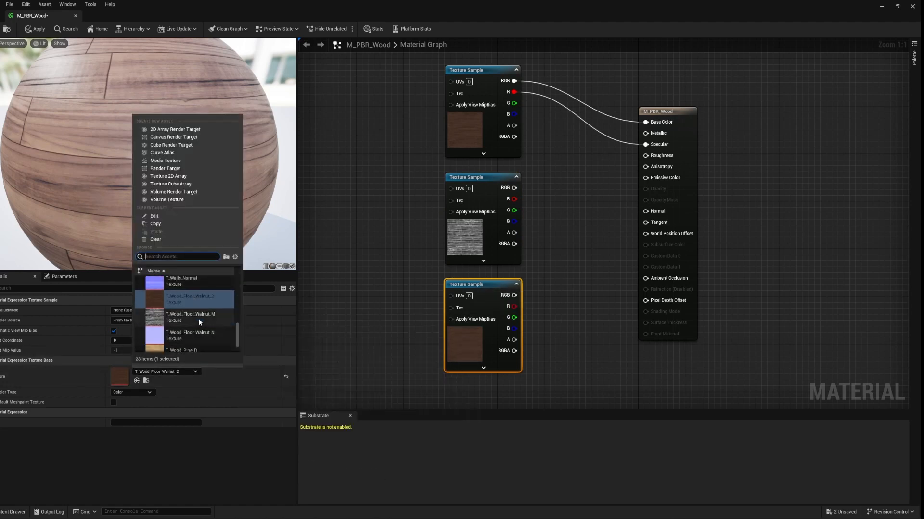
left_click(188, 335)
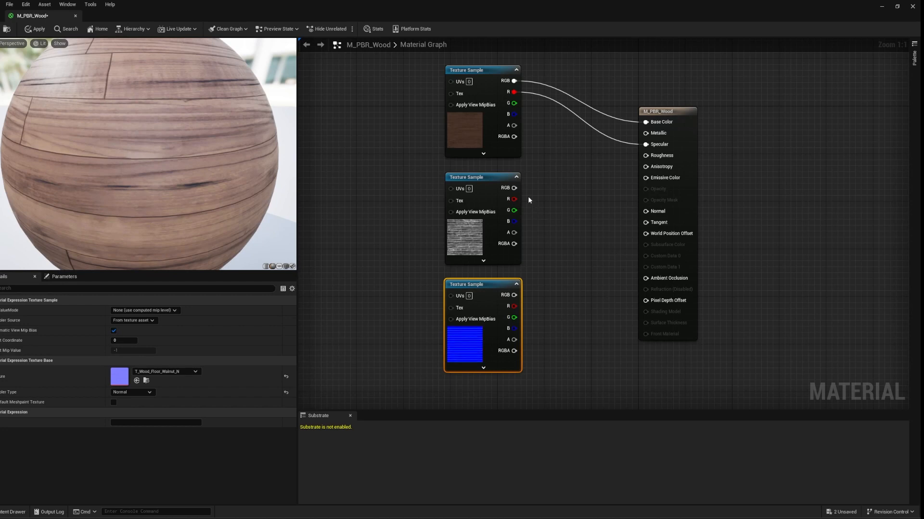
Connect the RGB output of the Walnut_M sample to Roughness and that of the Walnut_N sample to Normal
left_click_drag(514, 188, 646, 156)
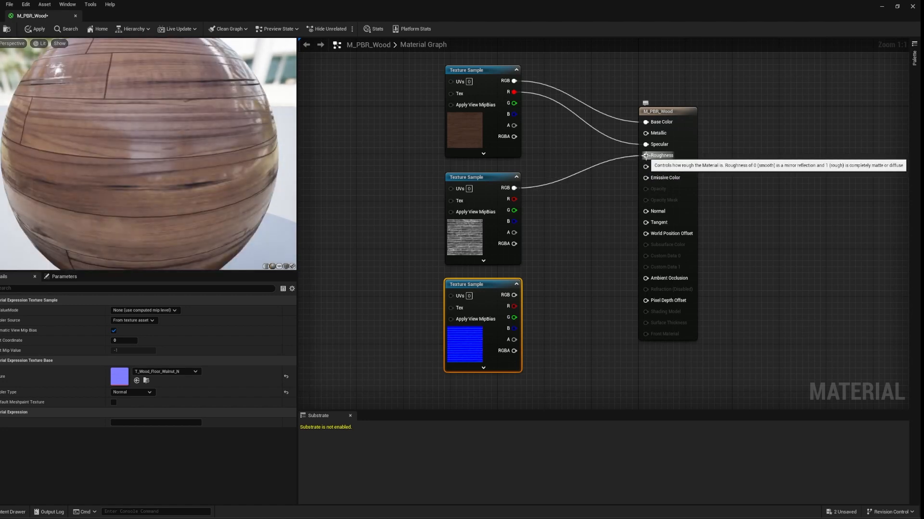
left_click_drag(42, 163, 33, 231)
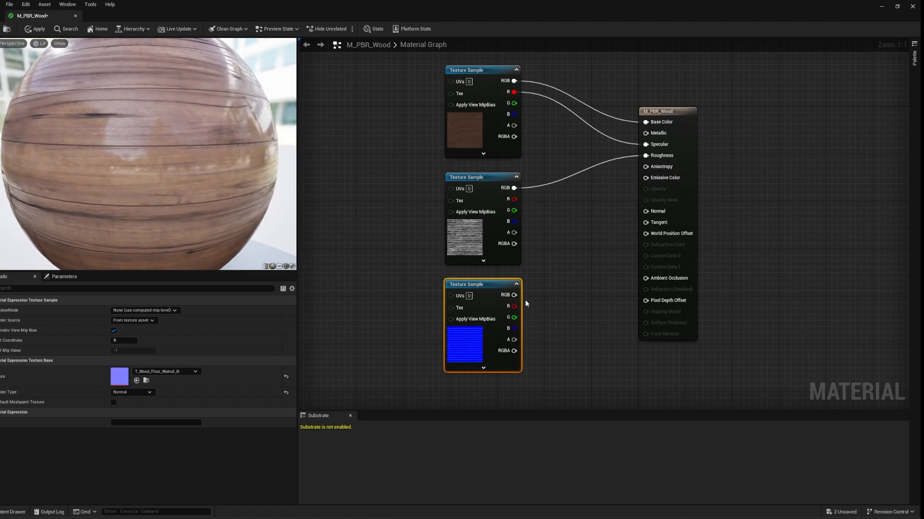
left_click_drag(514, 295, 647, 212)
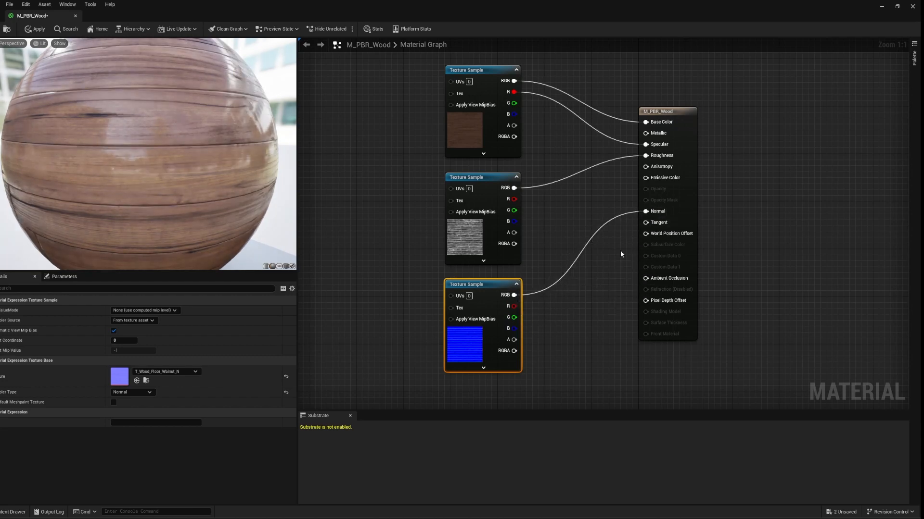
Check the wood material on the preview sphere, save M_PBR_Wood and close its material editor
left_click_drag(202, 171, 250, 172)
scroll(202, 171, "down", 5)
scroll(148, 154, "up", 6)
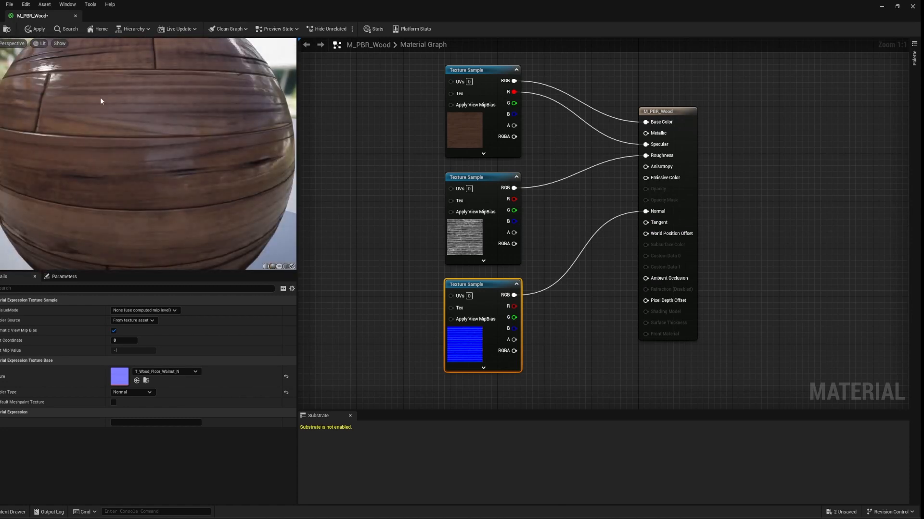
left_click_drag(148, 154, 102, 102)
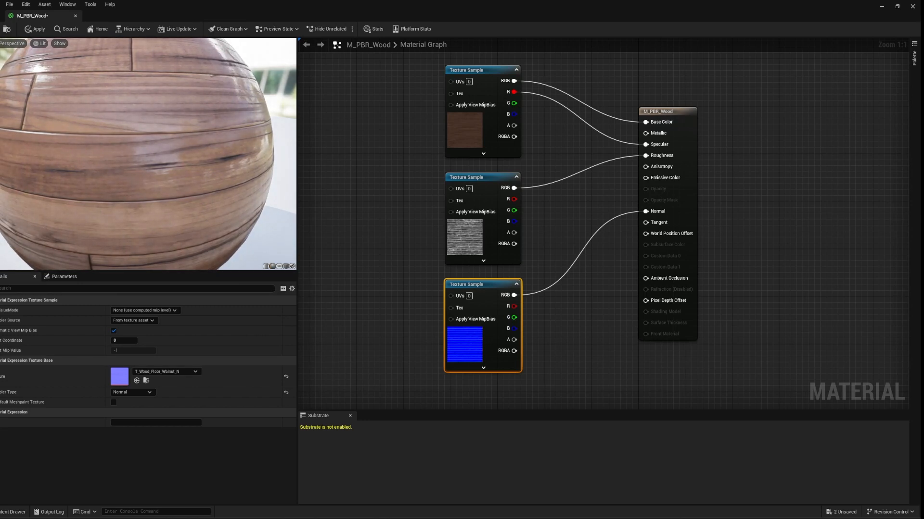
key("ctrl+s")
left_click(1, 29)
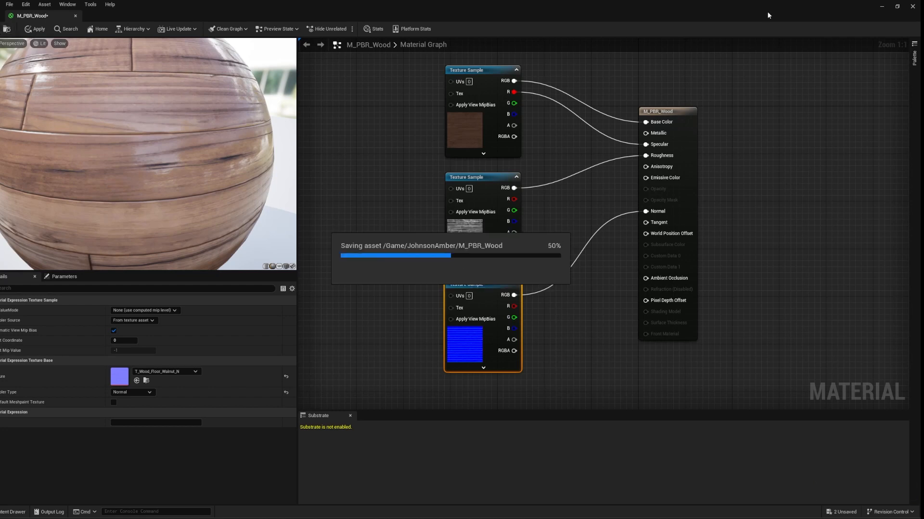
left_click(913, 6)
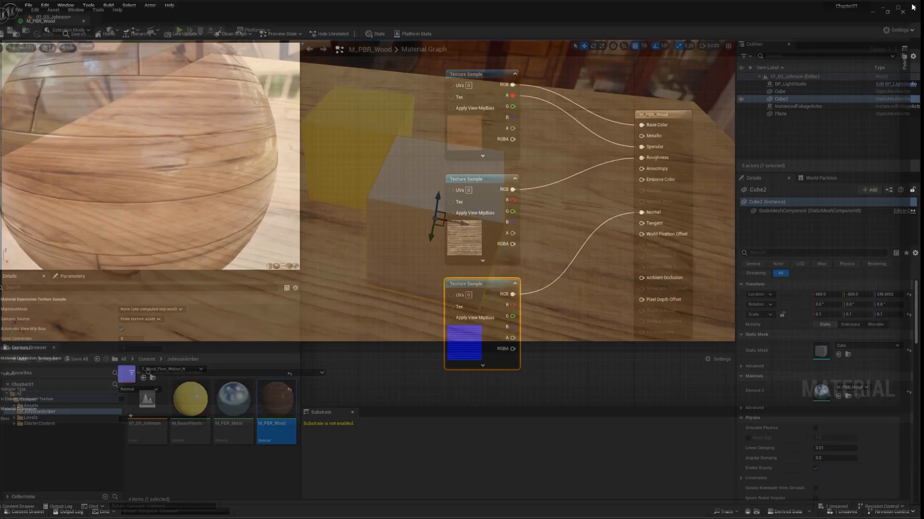
Apply M_PBR_Wood to the tabletop plane in the level and save the level
left_click_drag(287, 395, 291, 279)
right_click_drag(392, 218, 211, 166)
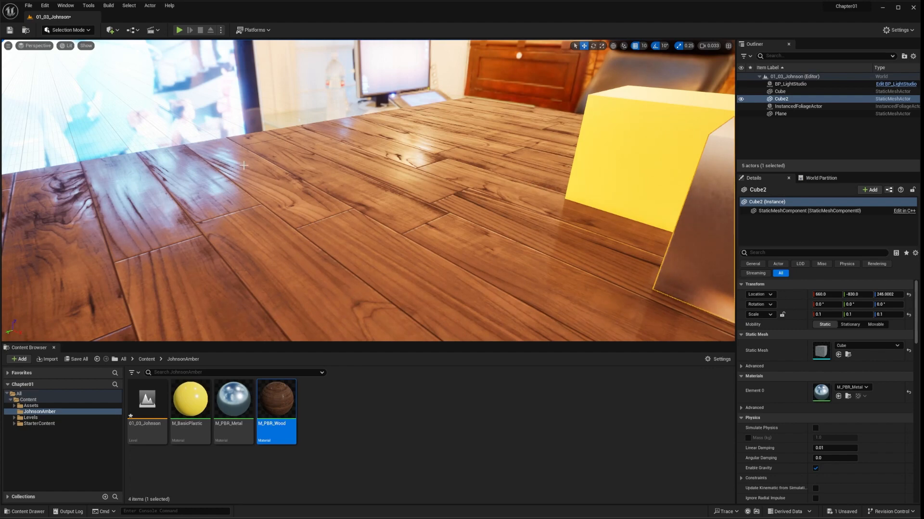
mouse_move(295, 200)
right_mouse_down()
mouse_move(246, 195)
mouse_move(327, 218)
mouse_move(255, 213)
mouse_move(433, 235)
mouse_move(407, 240)
mouse_move(376, 215)
mouse_move(357, 245)
mouse_move(307, 253)
mouse_move(295, 201)
right_mouse_up()
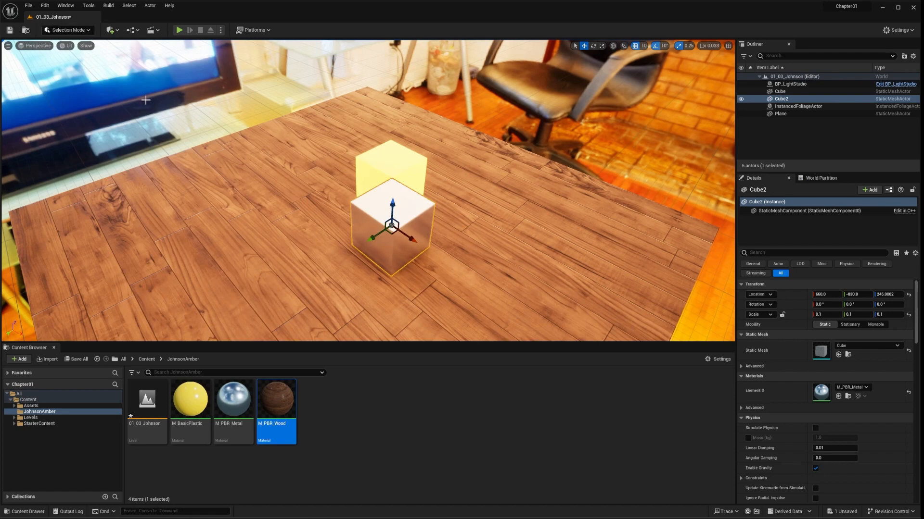
key("ctrl+s")
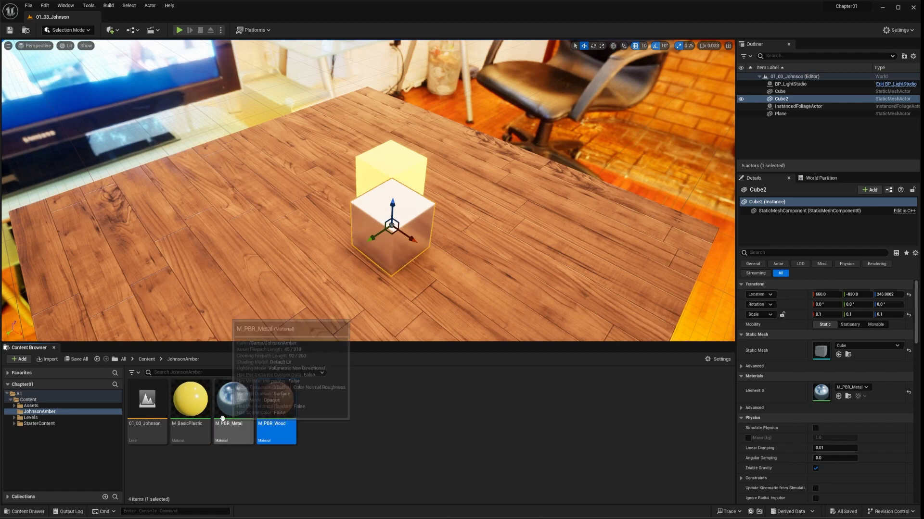
Open the 01_04_Start level from the Levels/Chapter01 folder
double_click(31, 418)
left_click(155, 405)
double_click(155, 405)
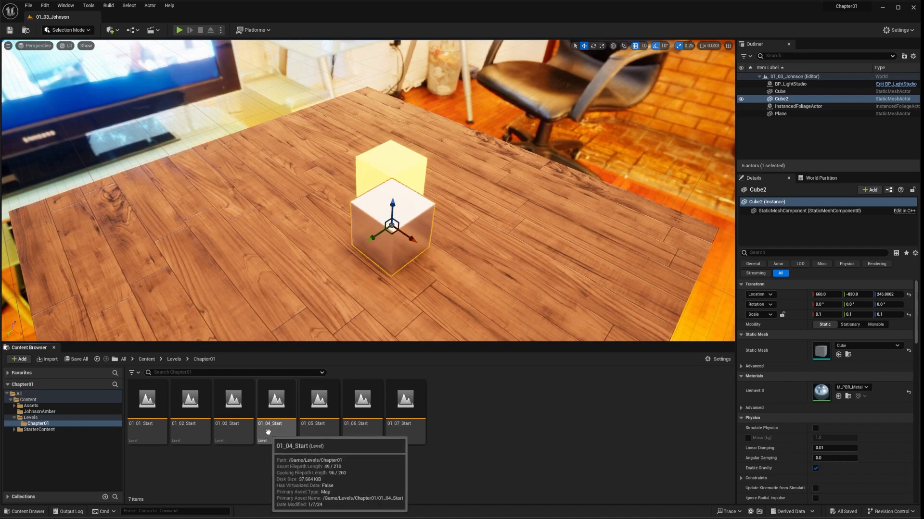
left_click(275, 402)
double_click(275, 402)
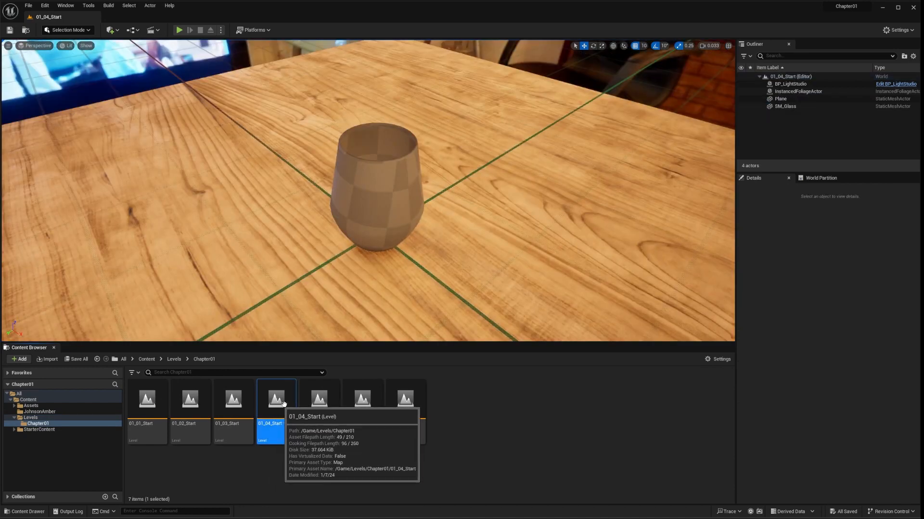
Save a copy of the 01_04_Start level in the personal folder, replacing "Start" in its name with the surname
left_click(35, 9)
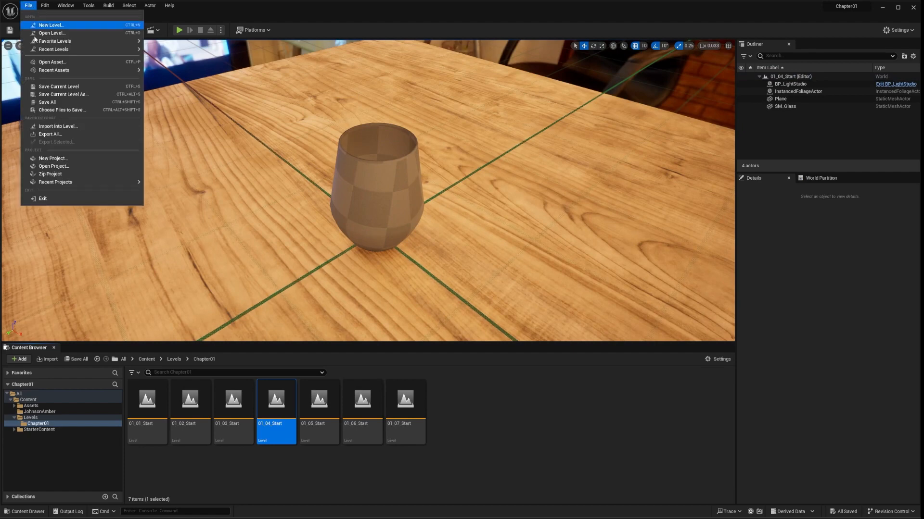
mouse_move(82, 71)
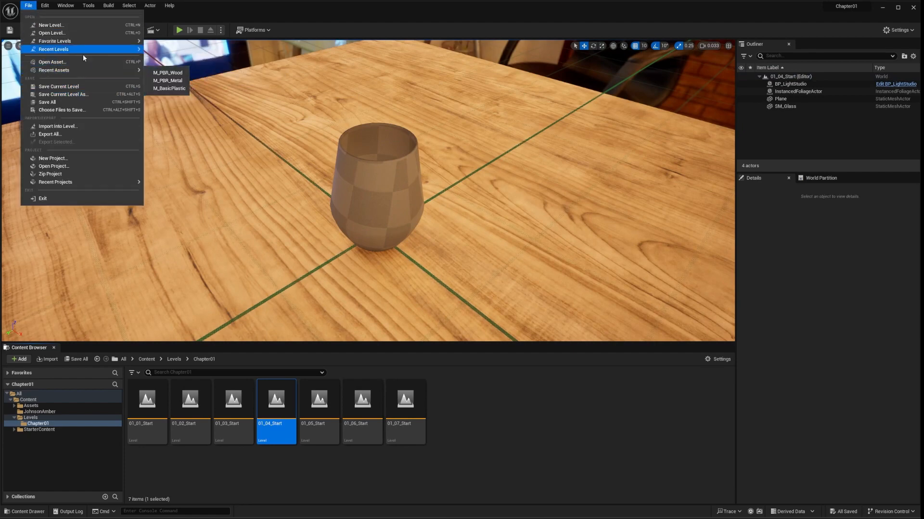
left_click(72, 95)
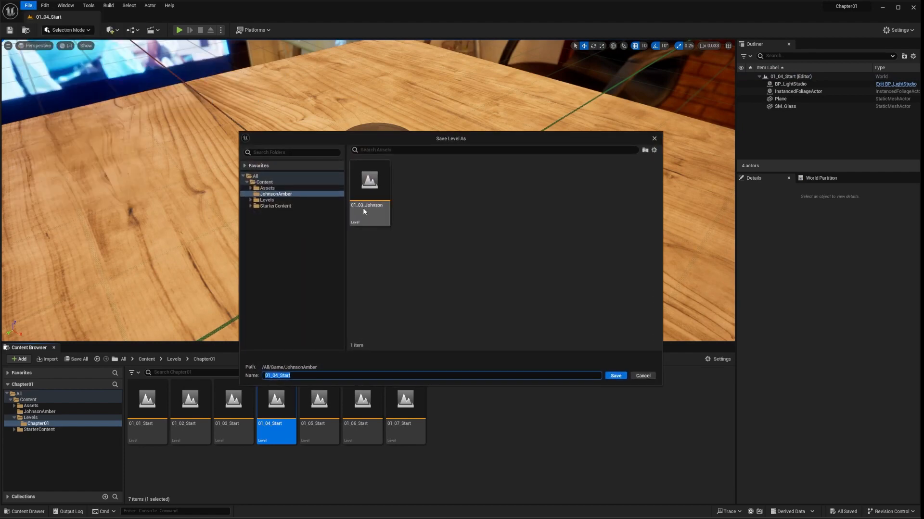
left_click(268, 376)
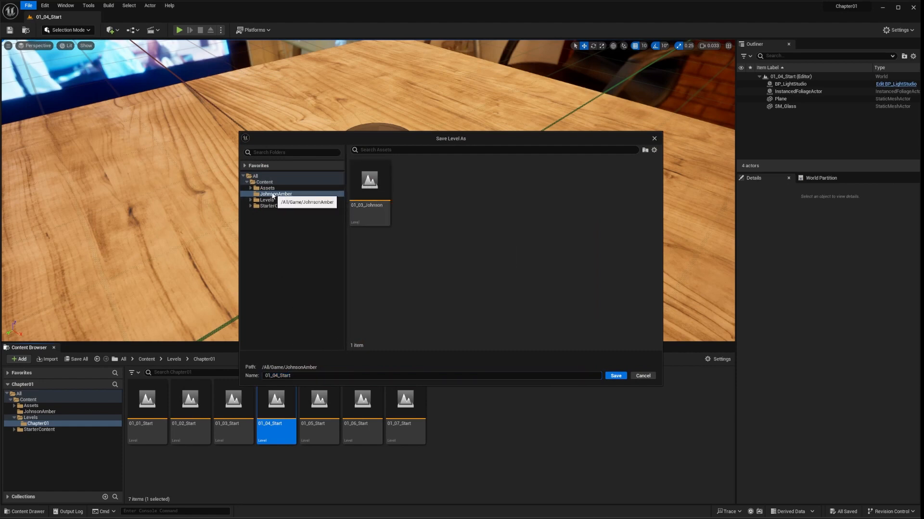
left_click_drag(279, 376, 320, 378)
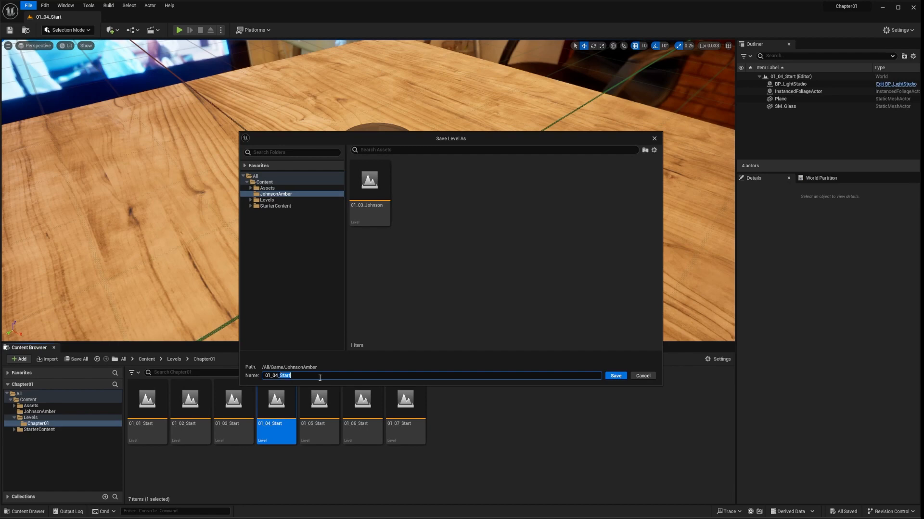
type("Johnson")
left_click(616, 376)
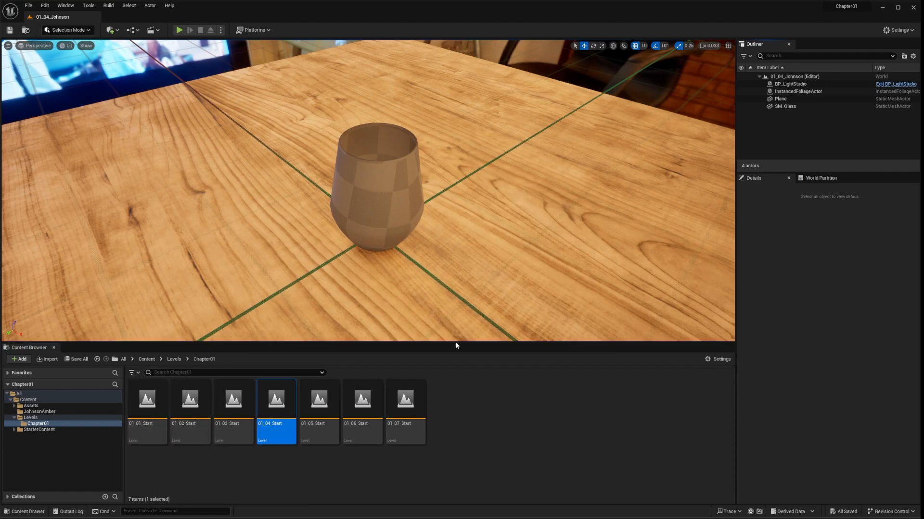
Create a new material named M_SimpleGlass in the personal content folder
left_click(41, 412)
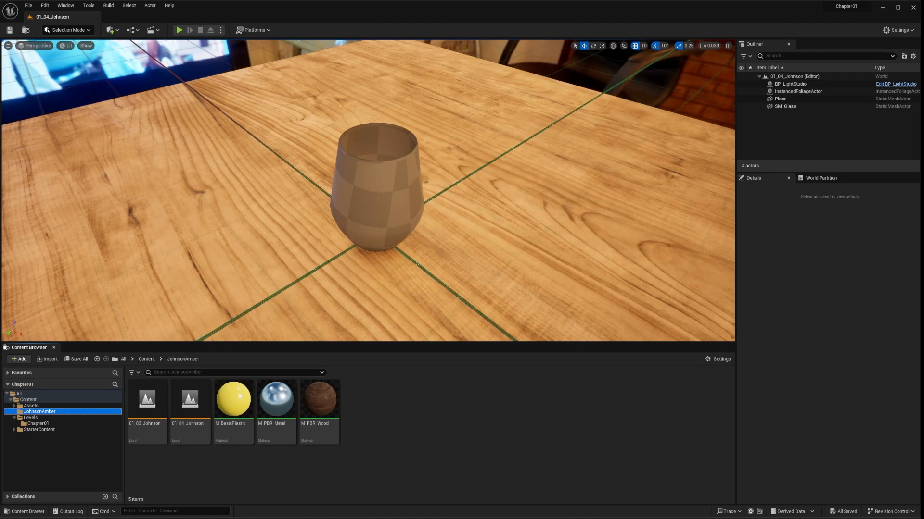
left_click_drag(321, 415, 356, 410)
right_click(380, 406)
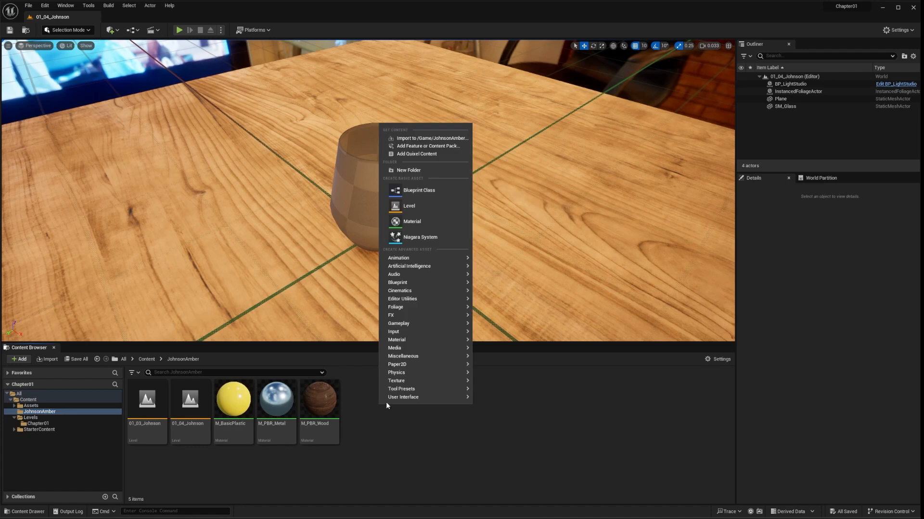
left_click(423, 221)
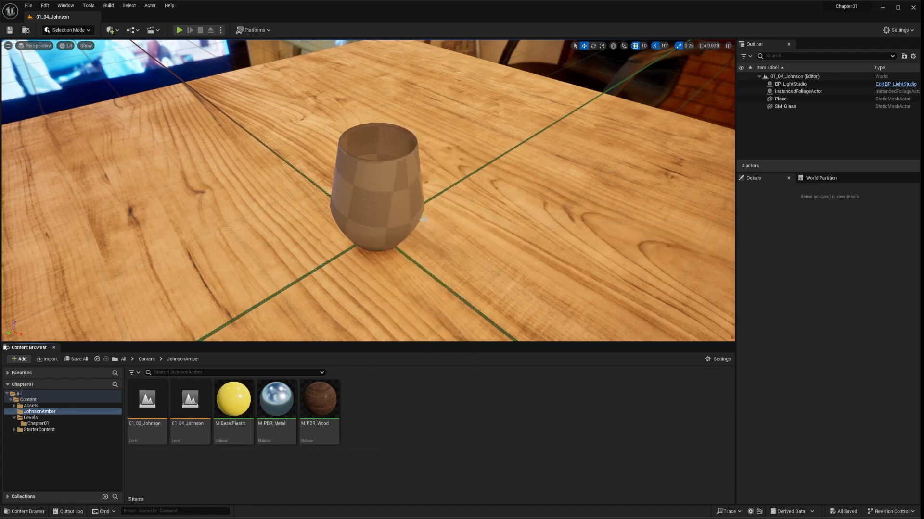
type("M_SimpleG")
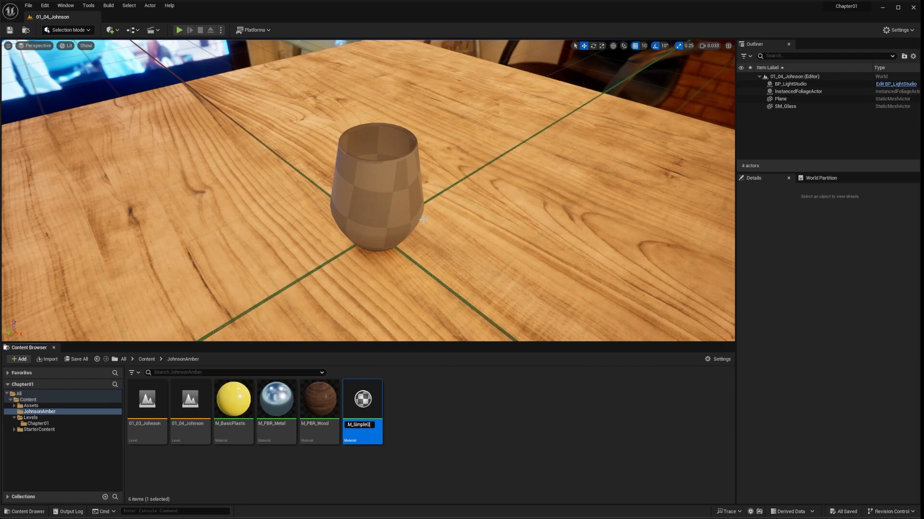
type("lass")
key("Return")
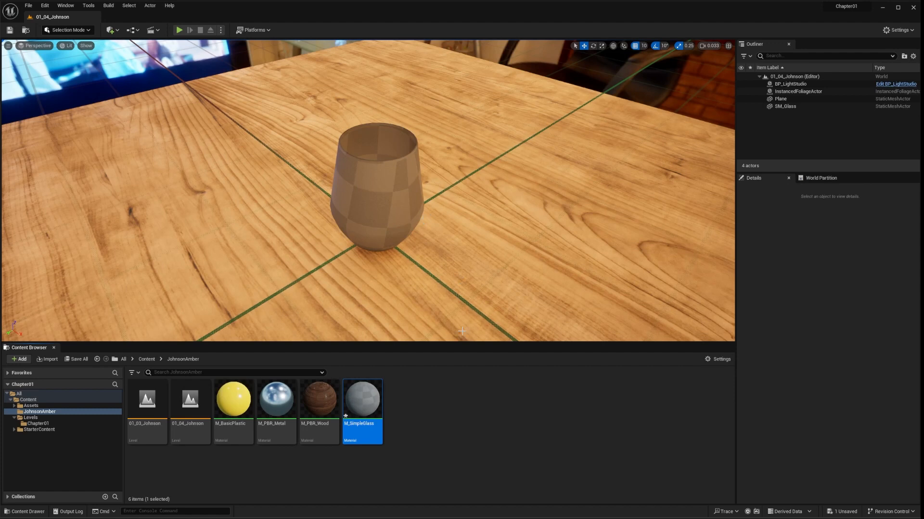
Apply M_SimpleGlass to the SM_Glass mesh on the table
left_click_drag(359, 403, 377, 181)
left_click(362, 173)
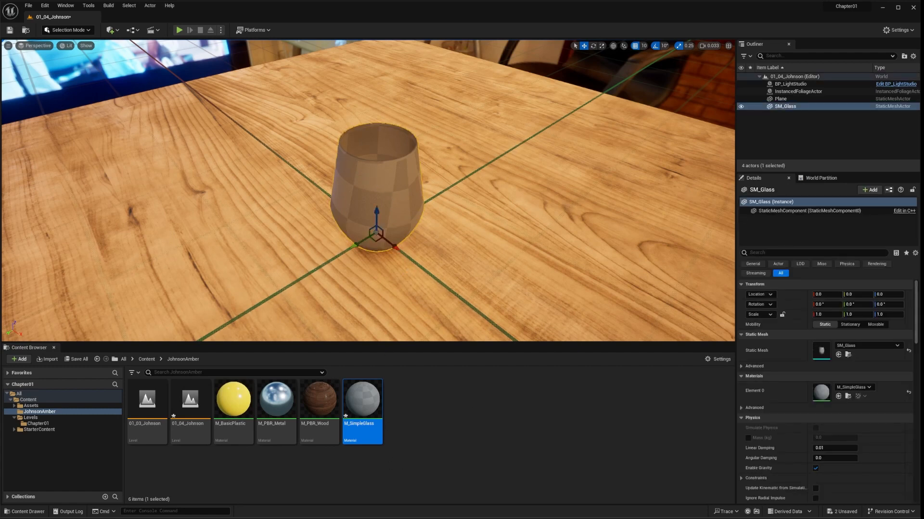
left_click_drag(362, 402, 380, 188)
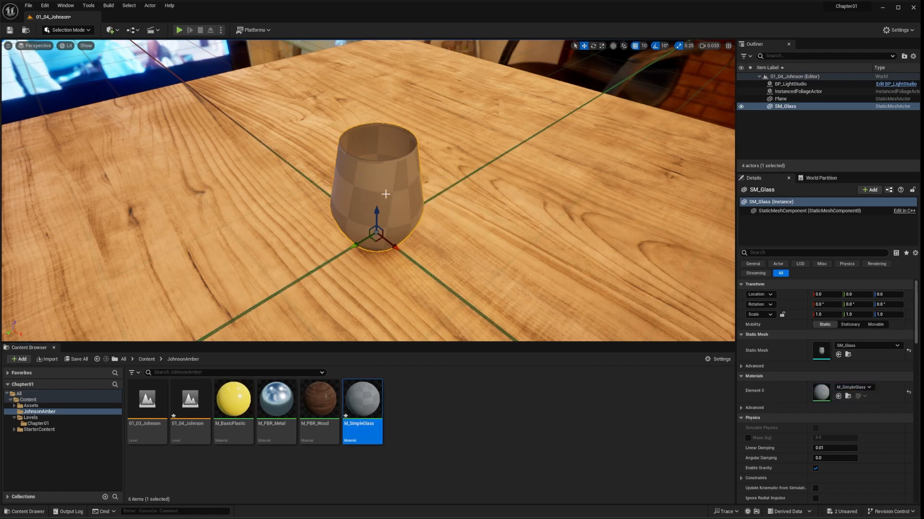
Open M_SimpleGlass for editing and set the material's Blend Mode to Translucent
double_click(363, 399)
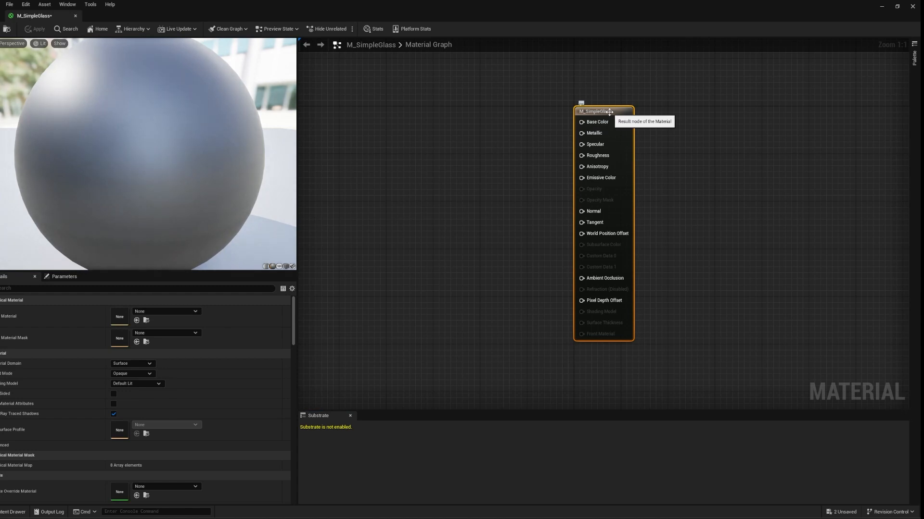
mouse_move(596, 111)
left_mouse_down()
mouse_move(603, 107)
mouse_move(600, 113)
left_mouse_up()
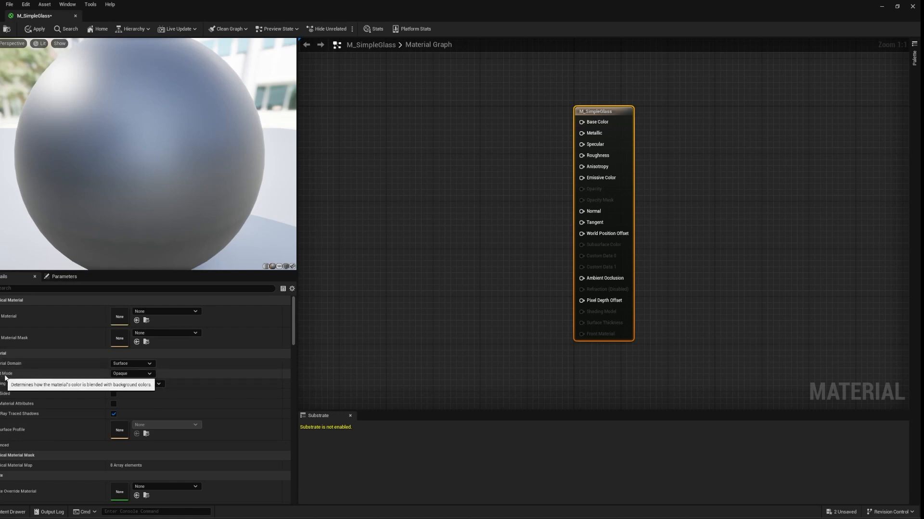
left_click(132, 374)
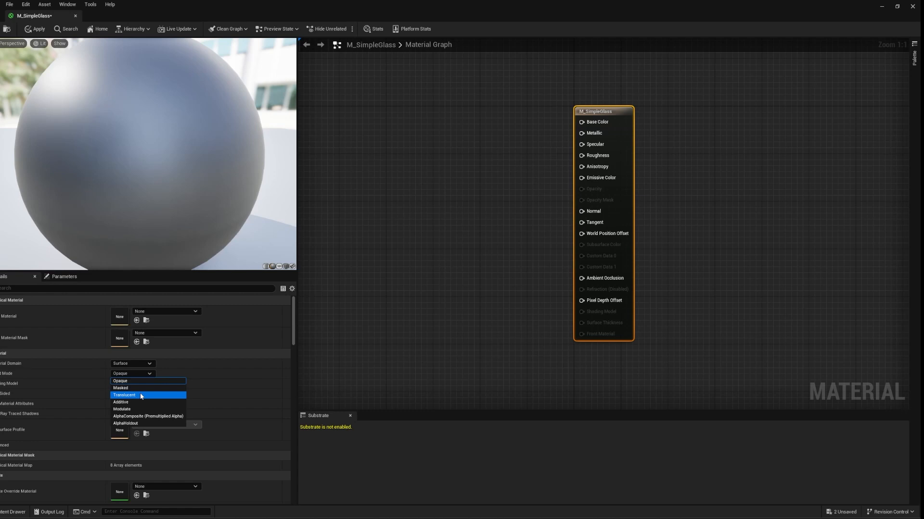
left_click(141, 396)
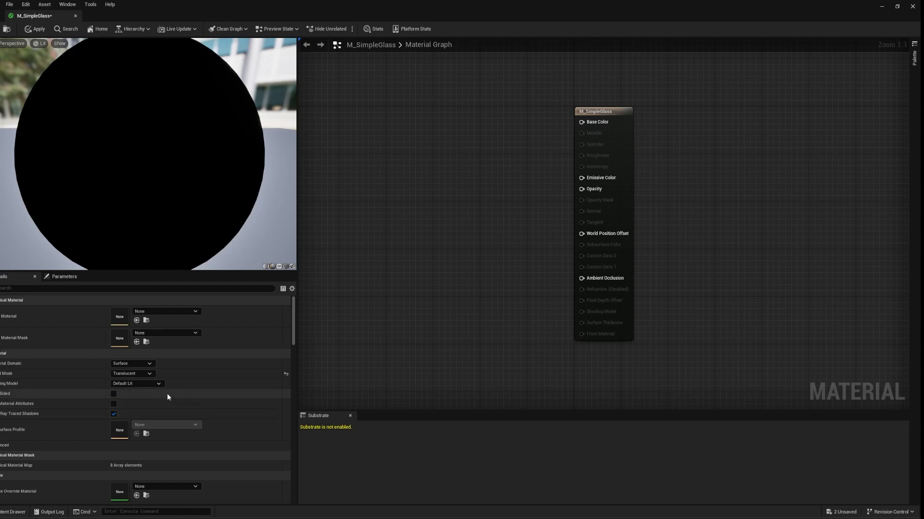
Set the translucency Lighting Mode of M_SimpleGlass to Surface TranslucencyVolume
scroll(167, 393, "down", 3)
scroll(96, 448, "down", 4)
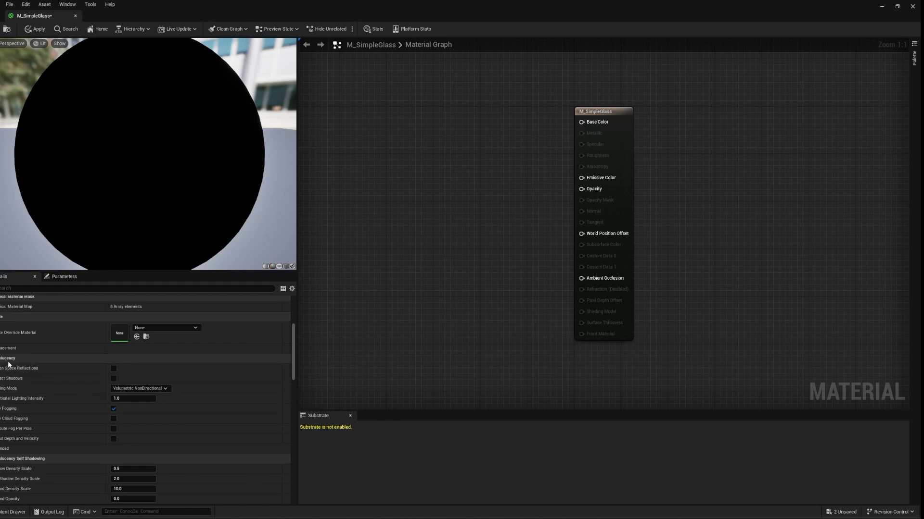
left_click(162, 391)
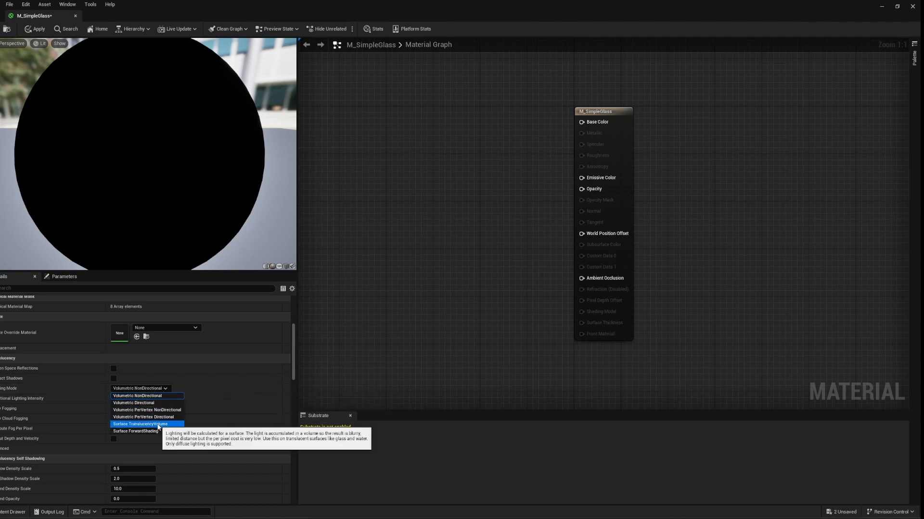
left_click(157, 425)
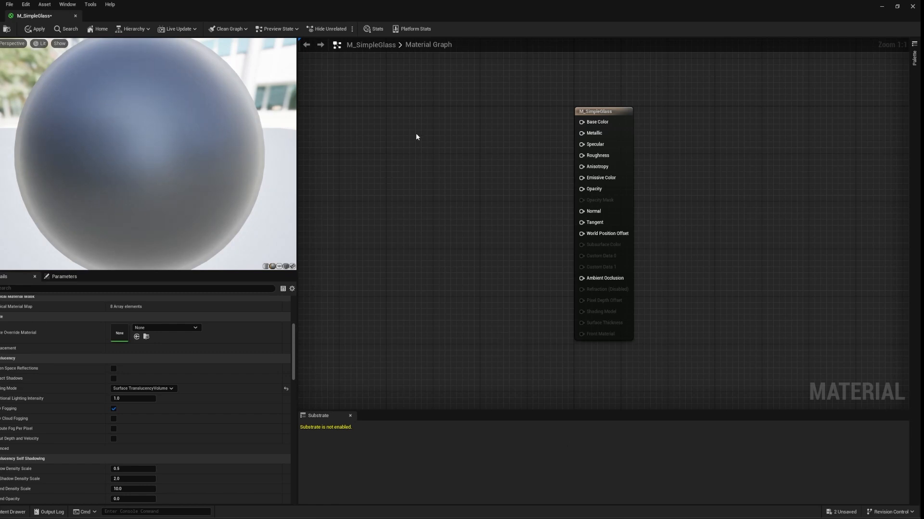
Add a Constant4Vector beside the result node, colour it light blue (about 0.59, 0.81, 1, 1) and expand its channel values
left_click(399, 120)
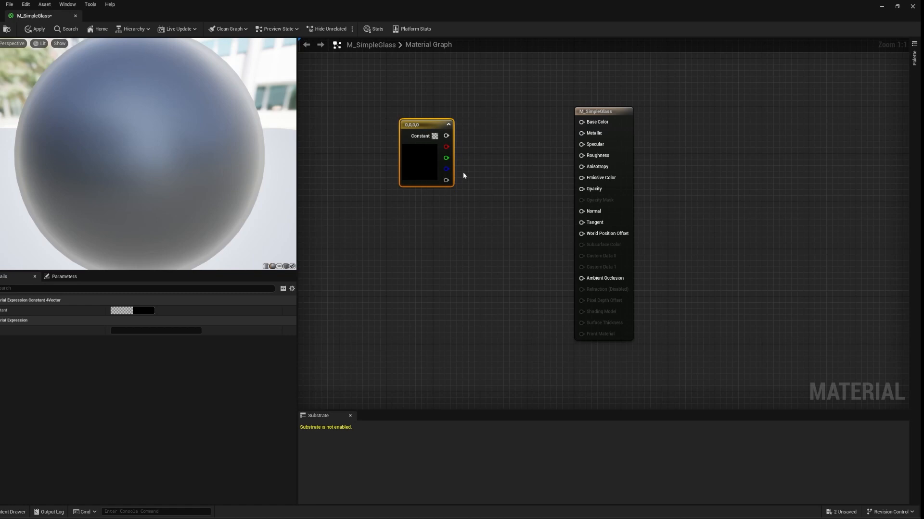
left_click(142, 311)
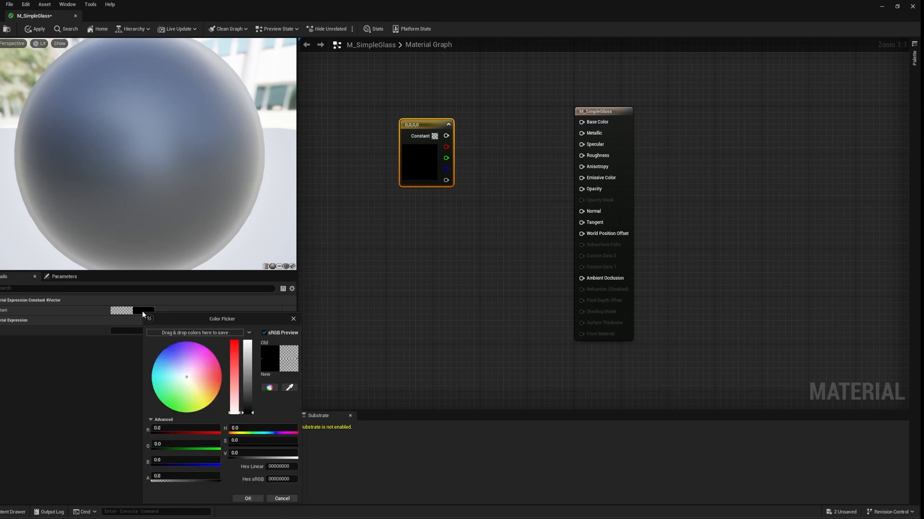
left_click(165, 368)
left_click_drag(166, 367, 166, 366)
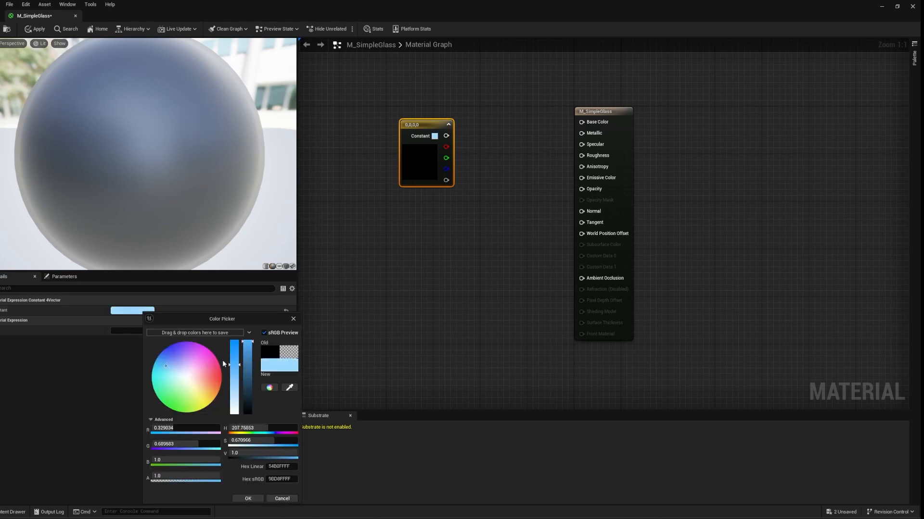
left_click_drag(235, 358, 235, 385)
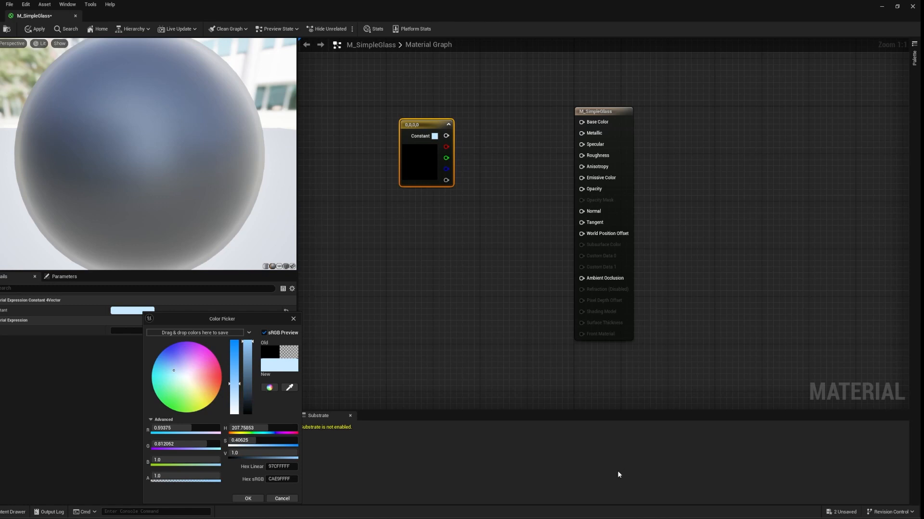
left_click(251, 498)
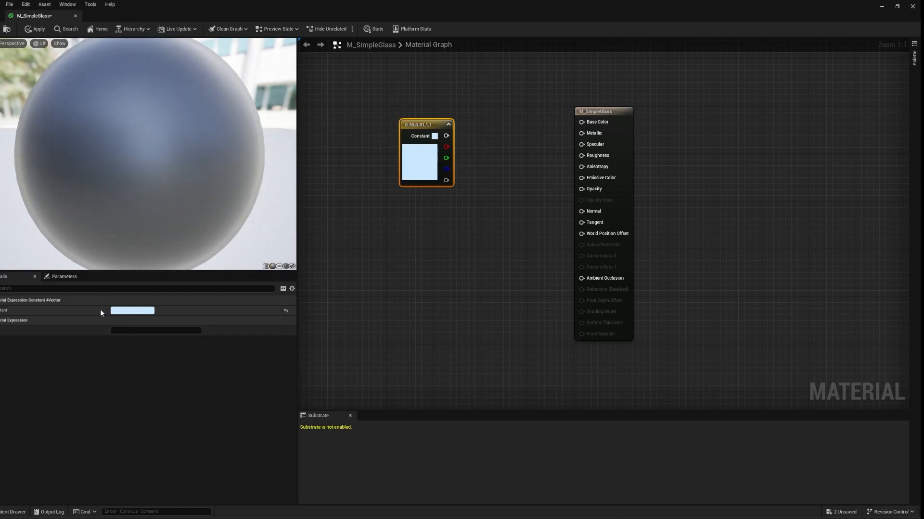
left_click(0, 310)
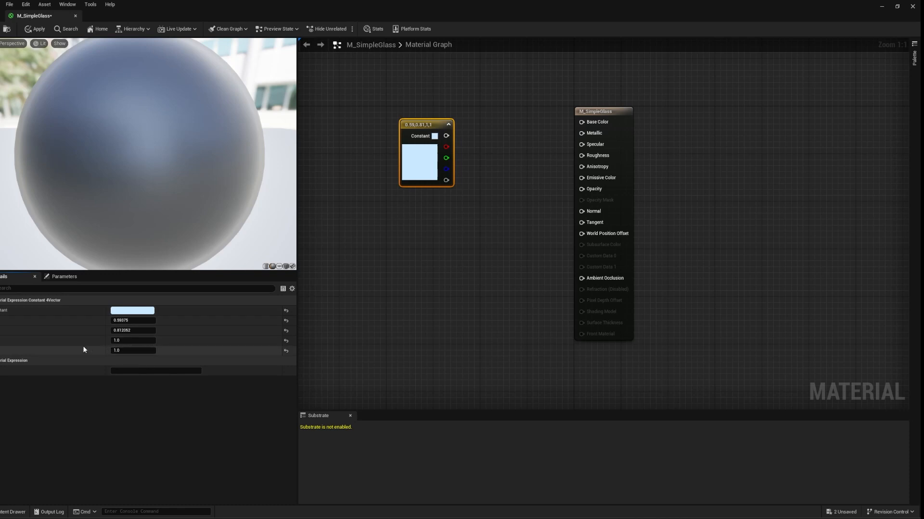
Set the alpha channel of the light blue Constant4Vector to 0.5
left_click(4, 311)
left_click(3, 311)
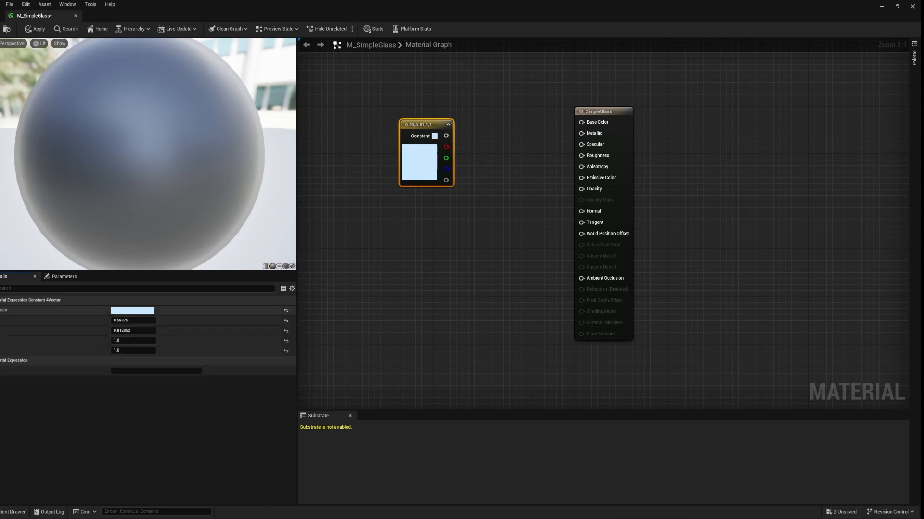
left_click(129, 351)
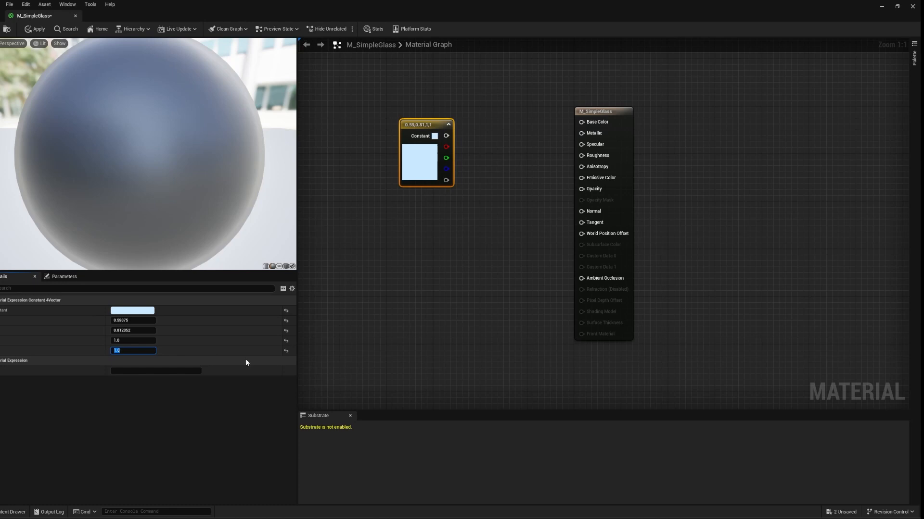
type("0.5")
key("Return")
right_click(181, 335)
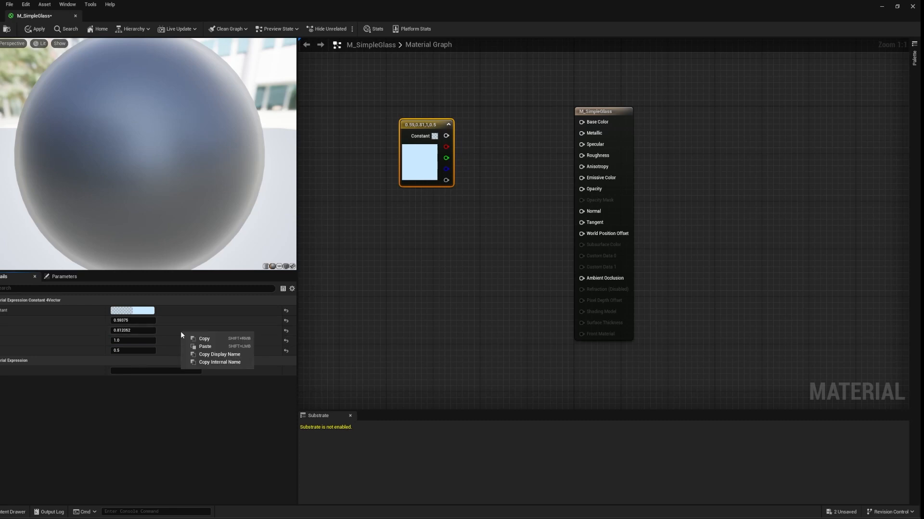
Connect the combined output of the Constant4Vector to the Base Color input of M_SimpleGlass
left_click(446, 139)
left_click_drag(446, 136, 582, 123)
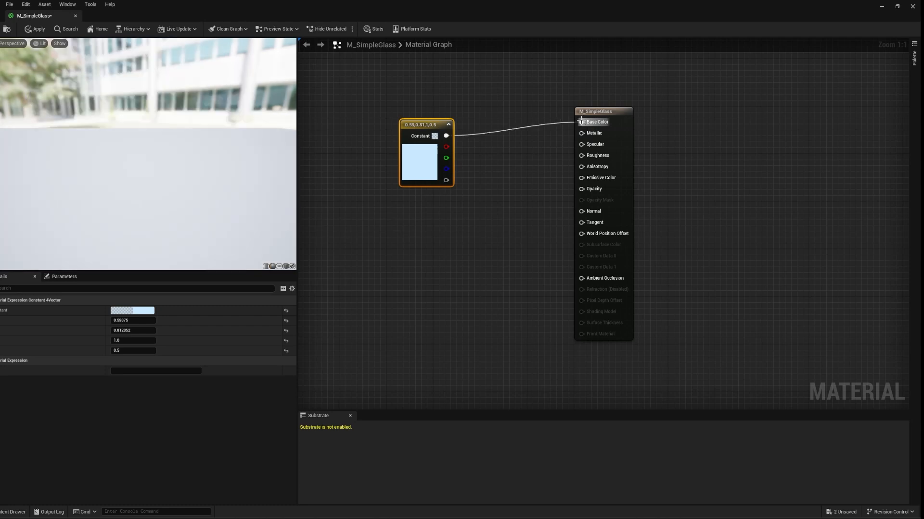
left_click_drag(185, 158, 259, 155)
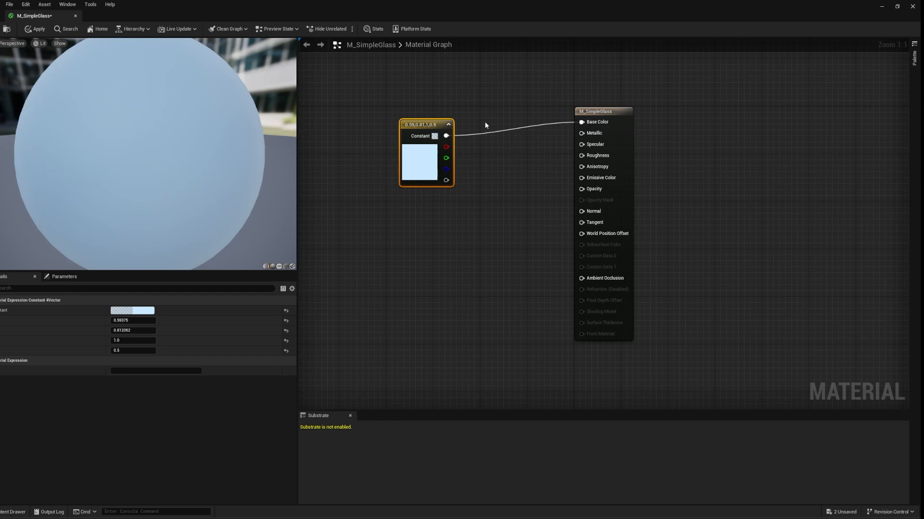
Add a ComponentMask node fed by the Constant4Vector's combined output and limit it to the A channel
left_click_drag(412, 120, 430, 189)
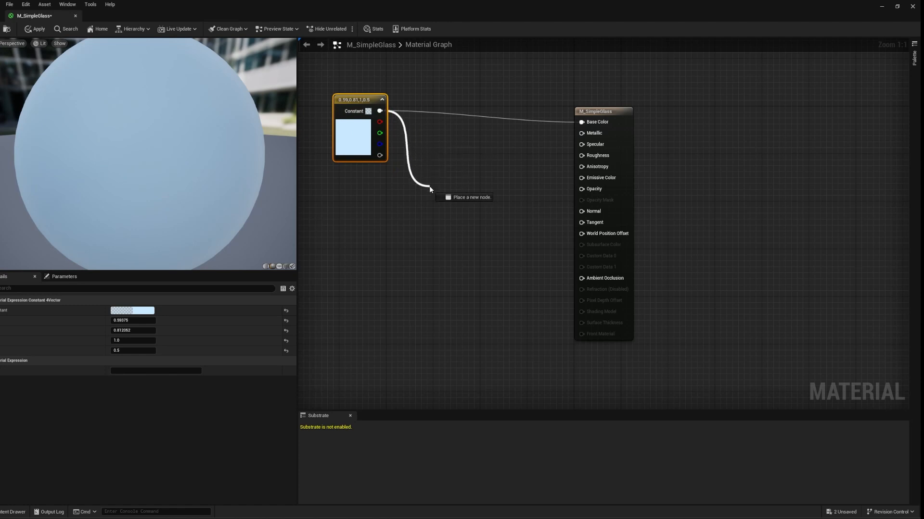
left_click_drag(430, 189, 430, 189)
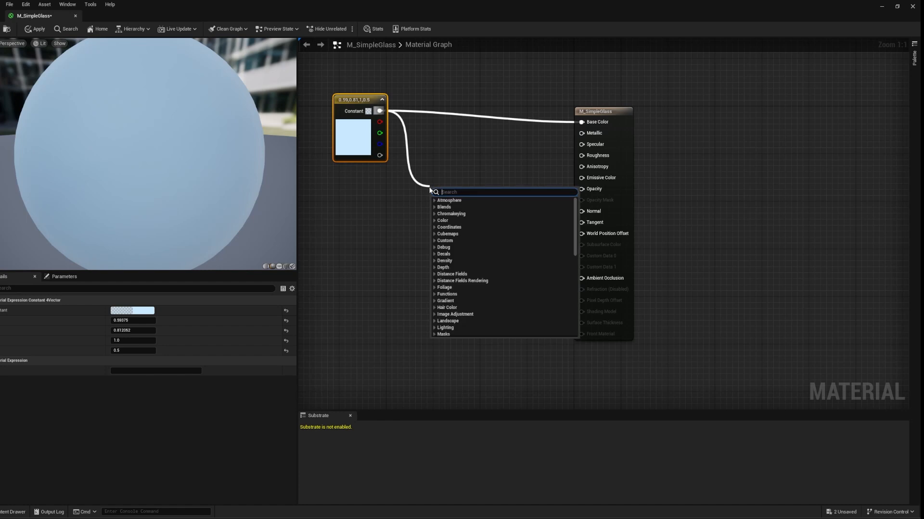
type("com")
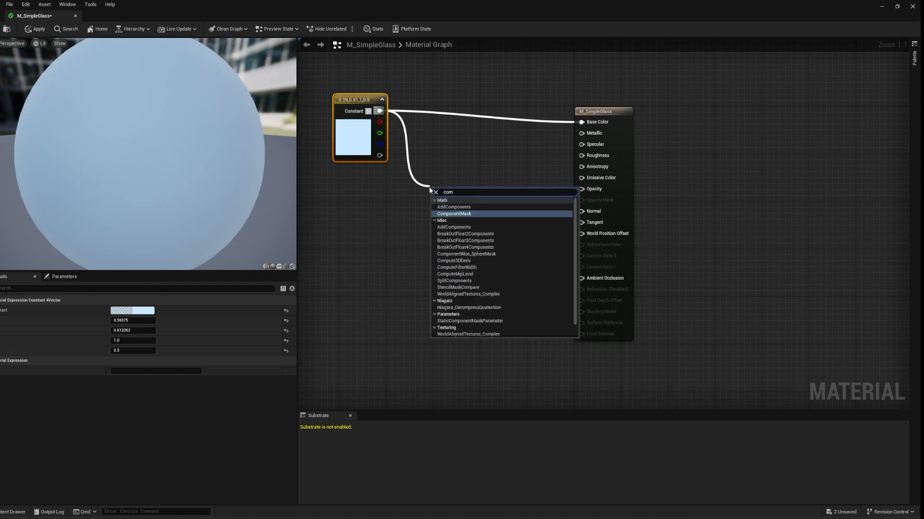
left_click(455, 213)
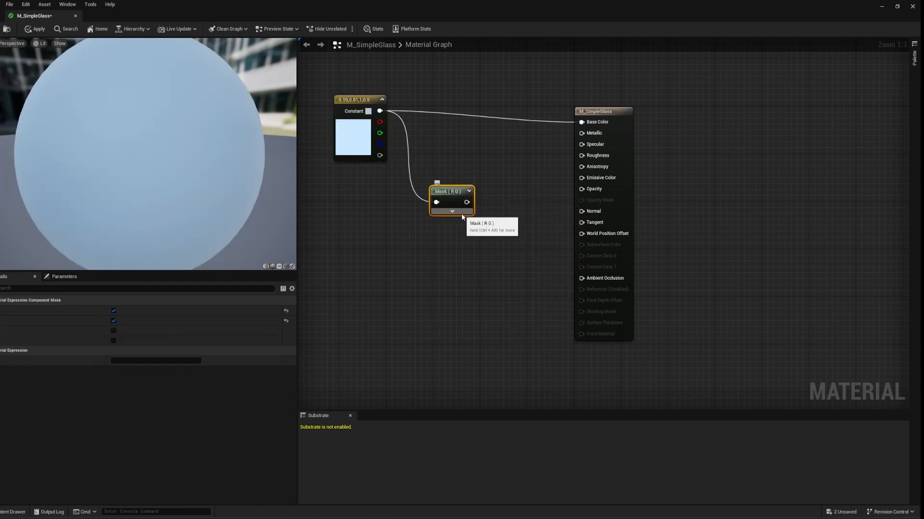
left_click(452, 212)
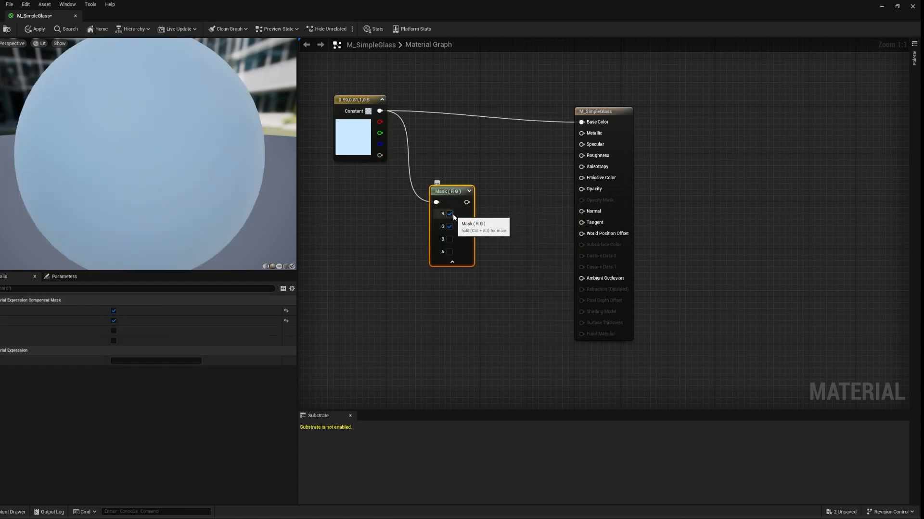
left_click(449, 214)
left_click(450, 227)
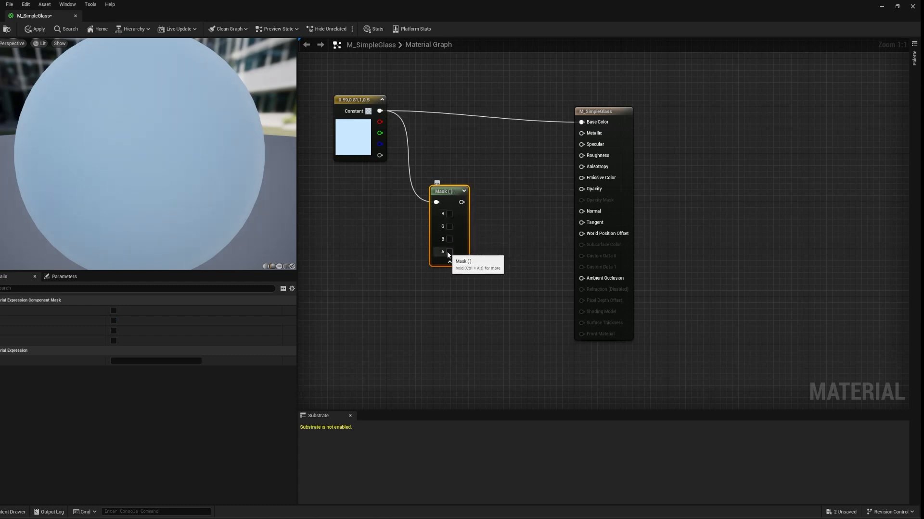
left_click(448, 252)
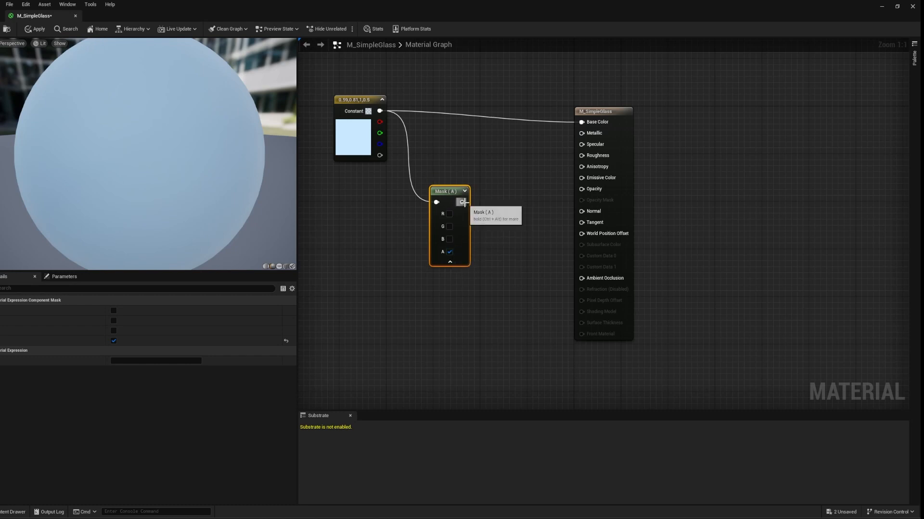
Connect the alpha mask to the Opacity input of M_SimpleGlass, then save and close the material
left_click_drag(463, 202, 581, 188)
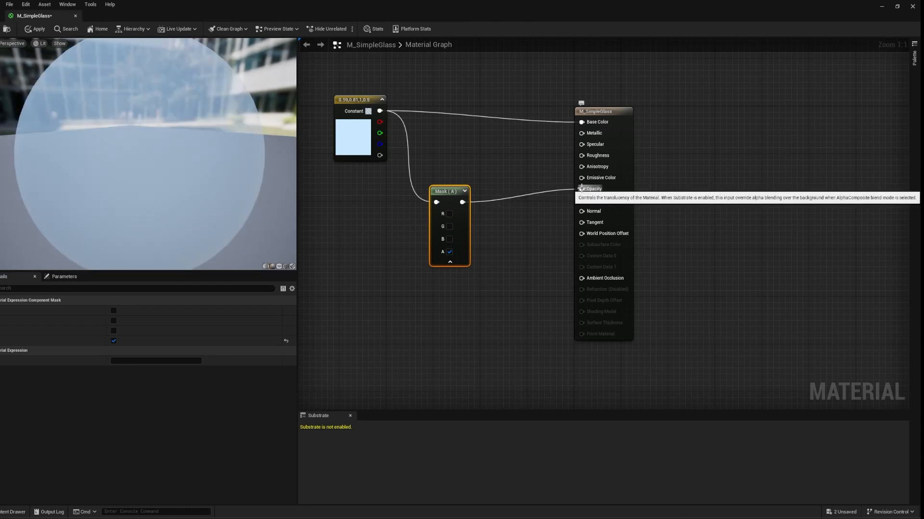
left_click_drag(155, 169, 272, 191)
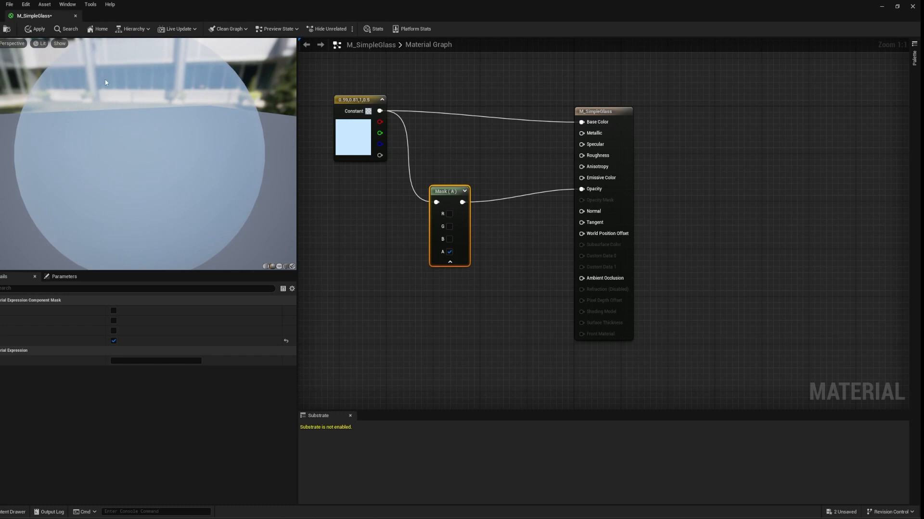
left_click(6, 29)
left_click(912, 7)
View the translucent glass on the table from another side and save the 01_04 level copy
right_click_drag(546, 258, 416, 173)
left_click(544, 471)
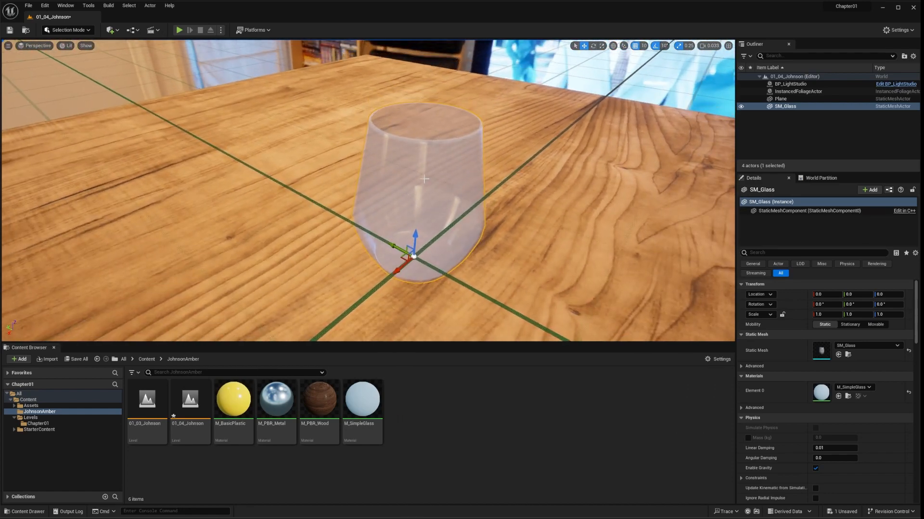
mouse_move(512, 266)
right_mouse_down()
mouse_move(486, 265)
mouse_move(483, 286)
mouse_move(510, 281)
mouse_move(498, 269)
mouse_move(517, 267)
mouse_move(511, 271)
right_mouse_up()
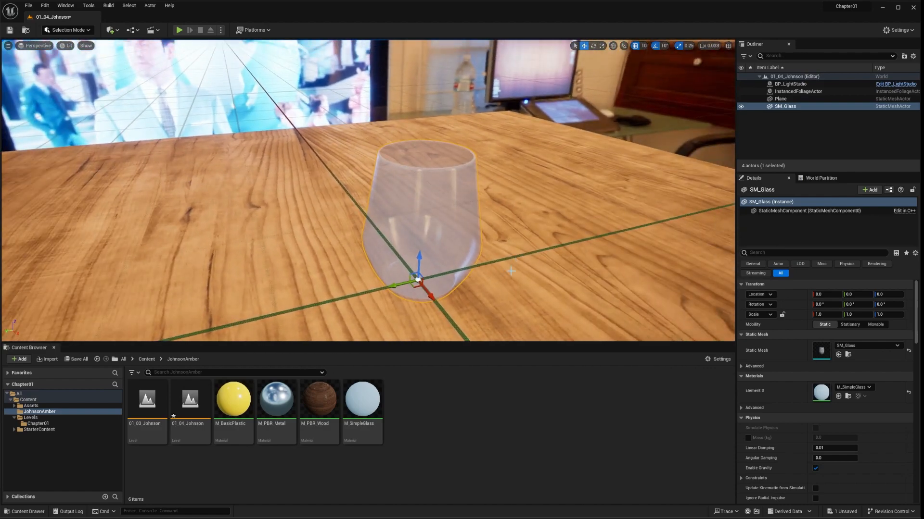
key("ctrl+s")
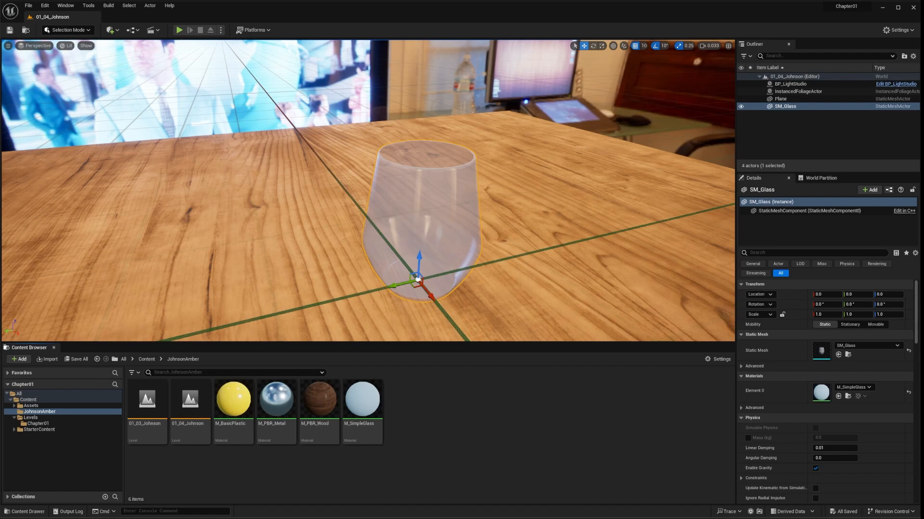
Import the rainbow_bc and rainbow_em textures into the personal content folder
left_click_drag(492, 418, 469, 410)
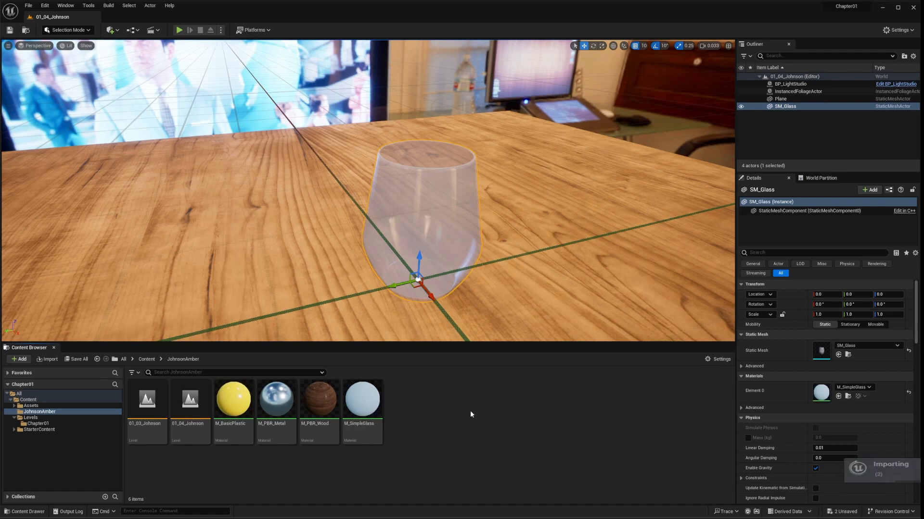
left_click(506, 452)
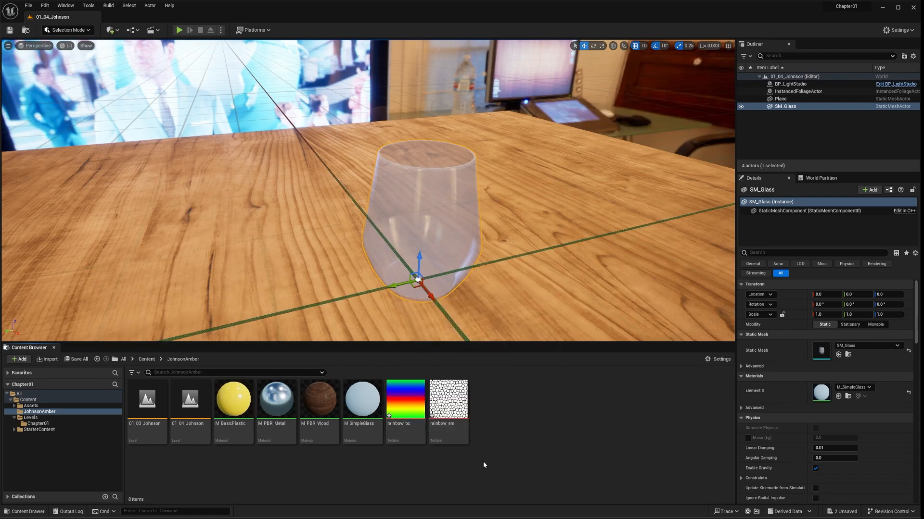
mouse_move(451, 394)
Open the personal copy of the 01_03 level, saving the two imported rainbow textures
mouse_move(146, 405)
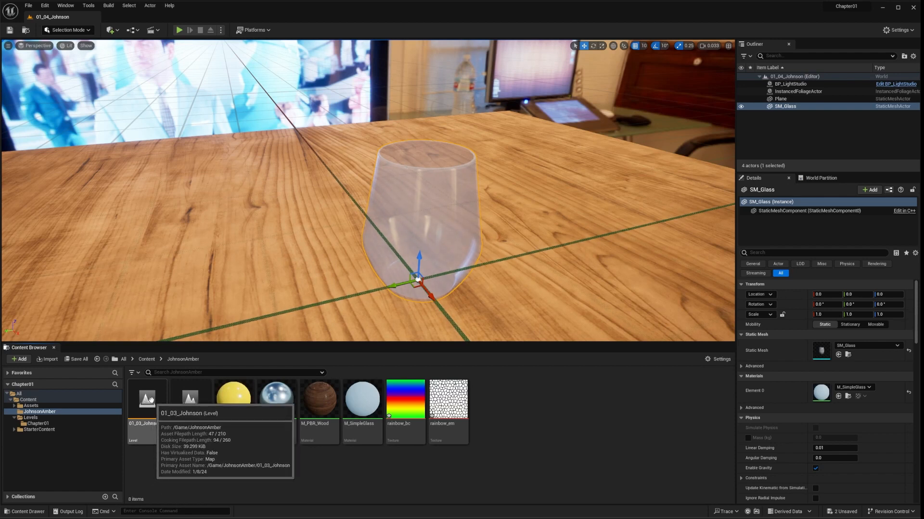
double_click(149, 399)
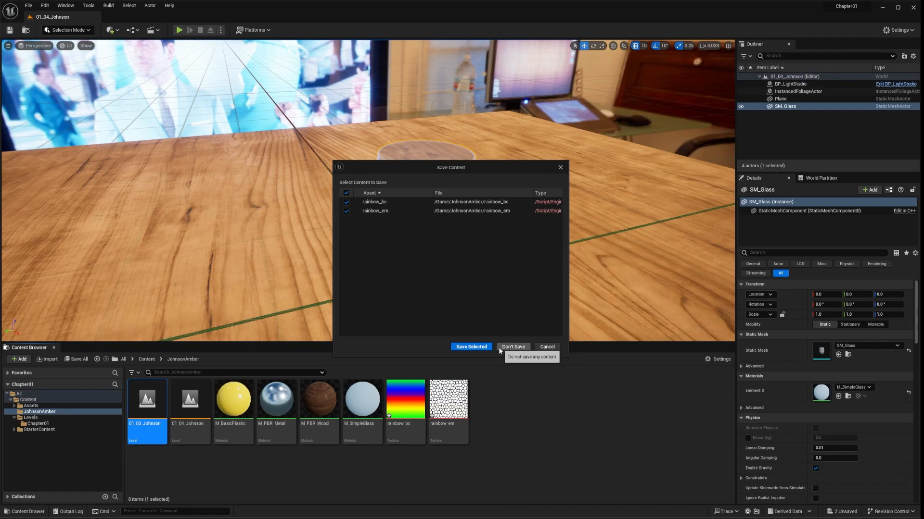
left_click(471, 347)
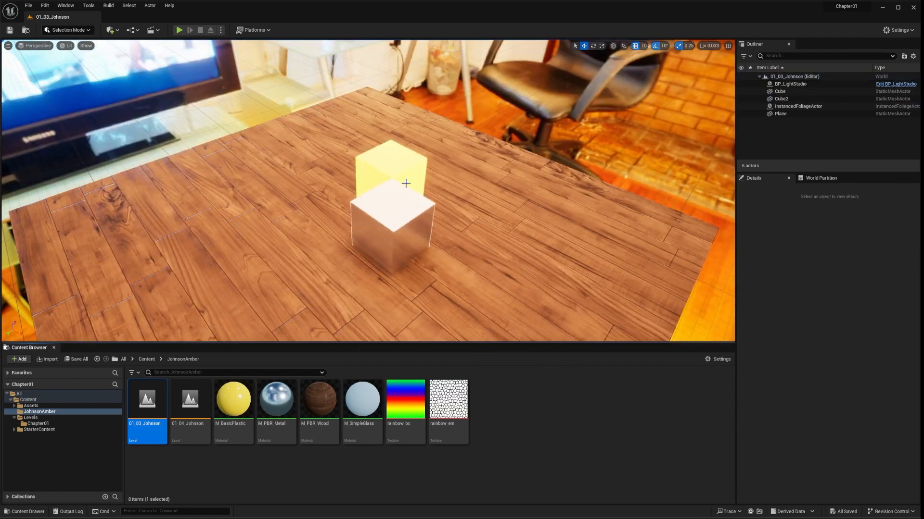
Duplicate the wooden plane under the cubes and move the copy aside so the two planes do not overlap
right_click_drag(455, 231, 400, 256)
key("d")
key("a")
left_click(451, 228)
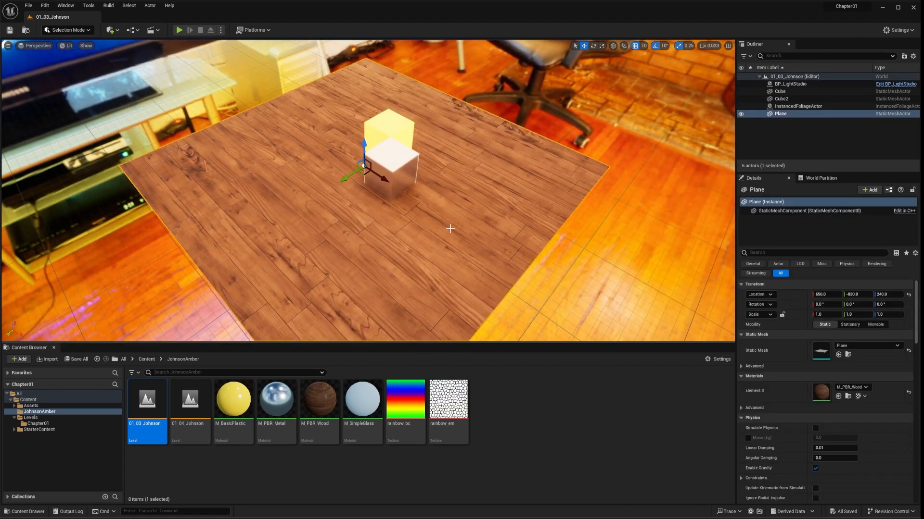
key("ctrl+d")
left_click_drag(385, 217, 120, 91)
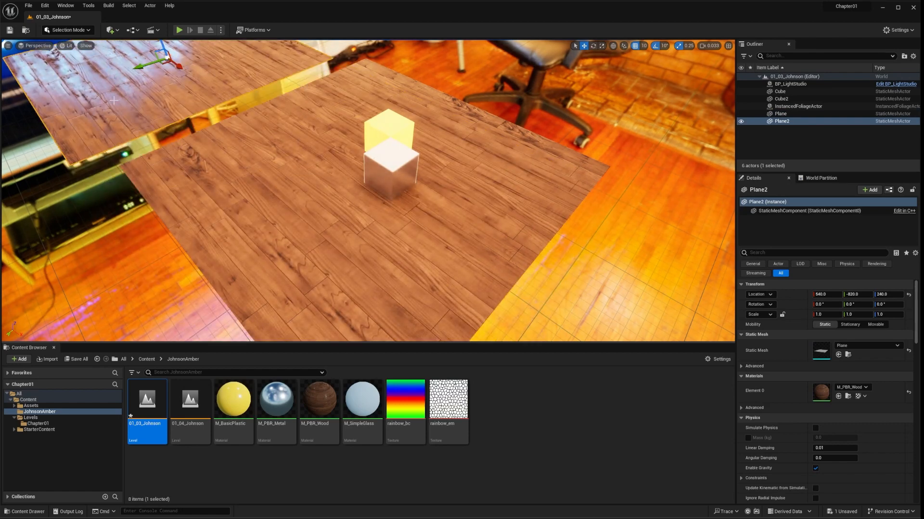
Create a material named M_Rainbow in the personal folder and apply it to the original plane under the cubes
left_click(357, 221)
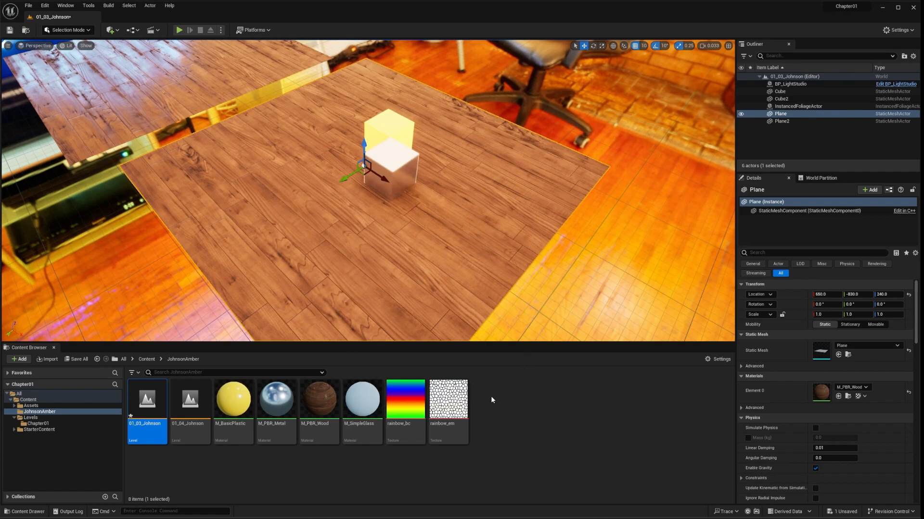
right_click(491, 408)
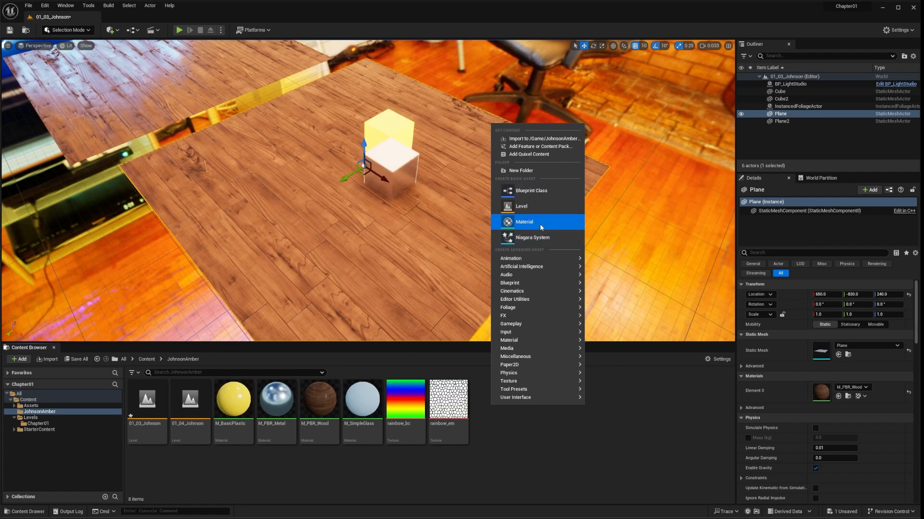
left_click(524, 222)
type("M")
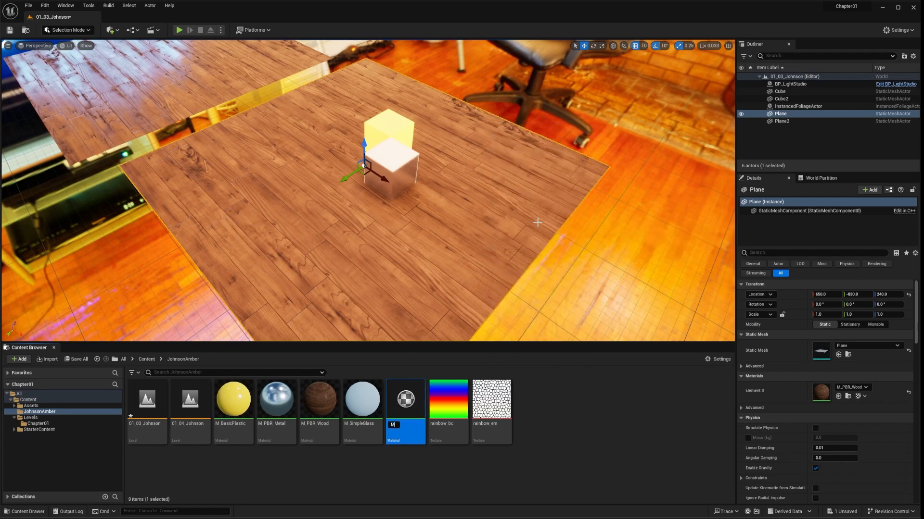
type("_Rainbow")
key("Return")
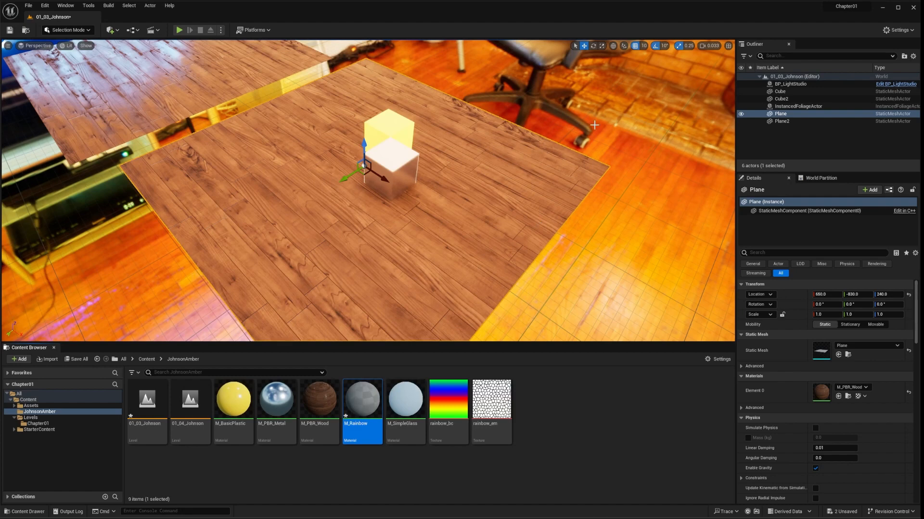
left_click_drag(364, 401, 376, 237)
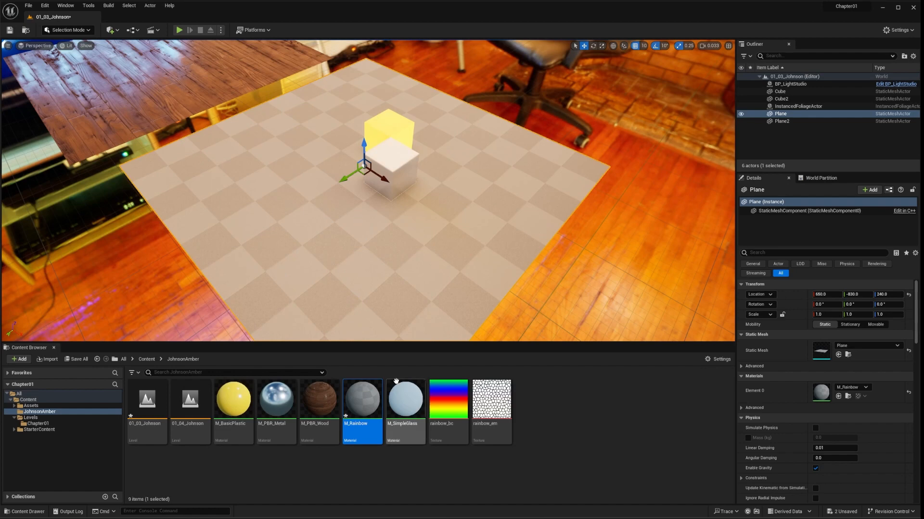
Open M_Rainbow for editing and add a TextureCoordinate node beside the result node, level with Base Color
double_click(366, 396)
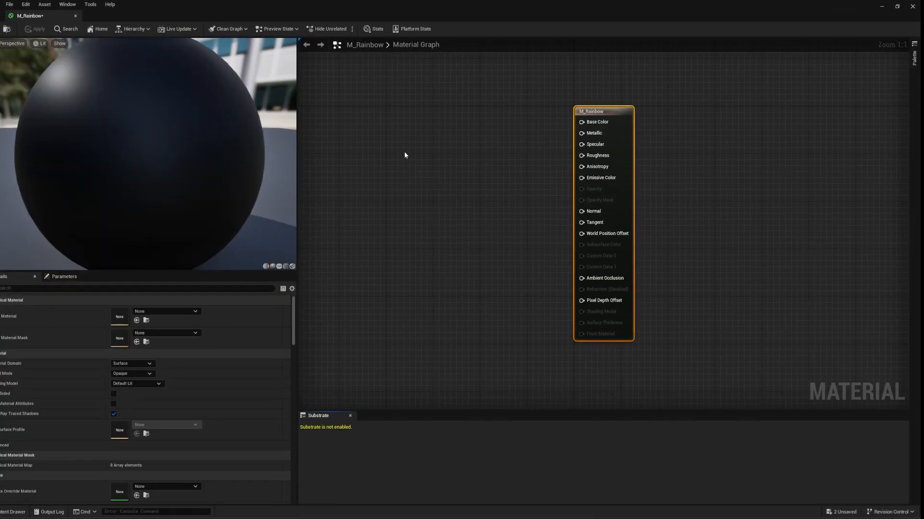
right_click(405, 153)
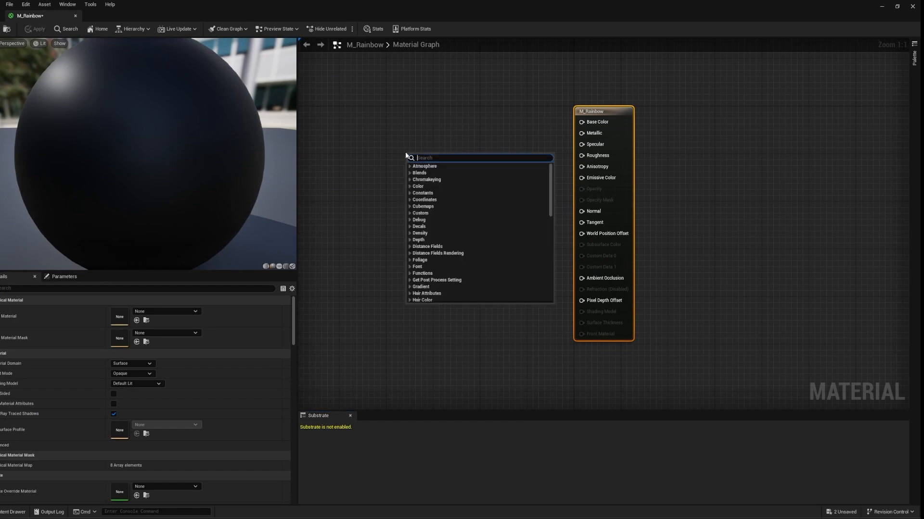
type("te")
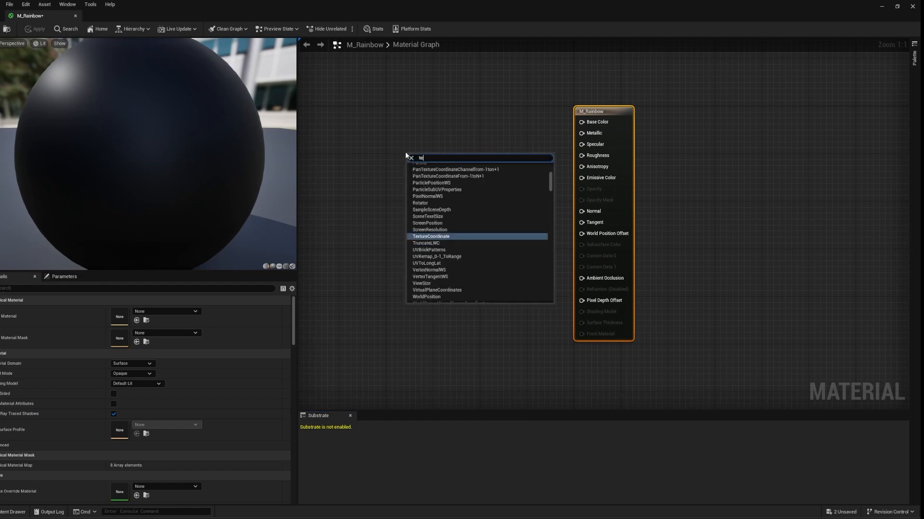
left_click(446, 235)
left_click_drag(438, 159, 429, 114)
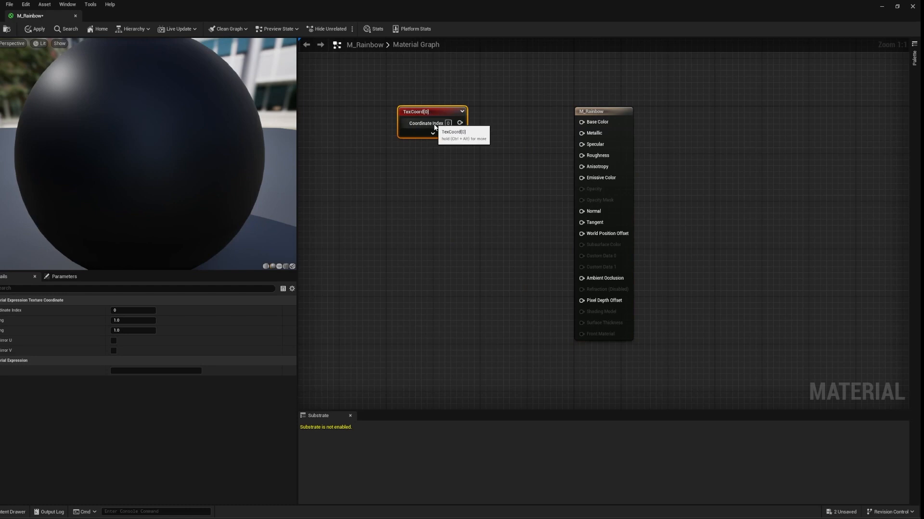
Reduce the material editor to a smaller window that leaves the content assets accessible and delete the TextureCoordinate node
left_click_drag(205, 5, 304, 19)
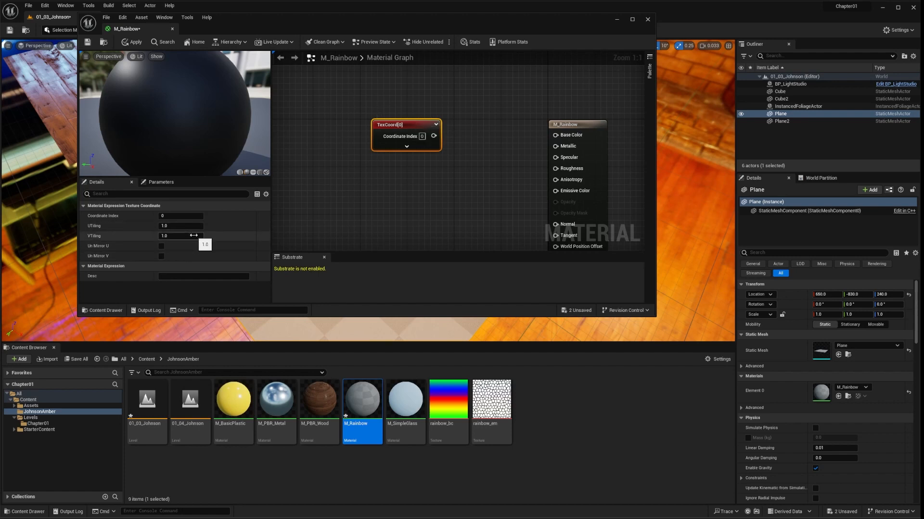
key("Delete")
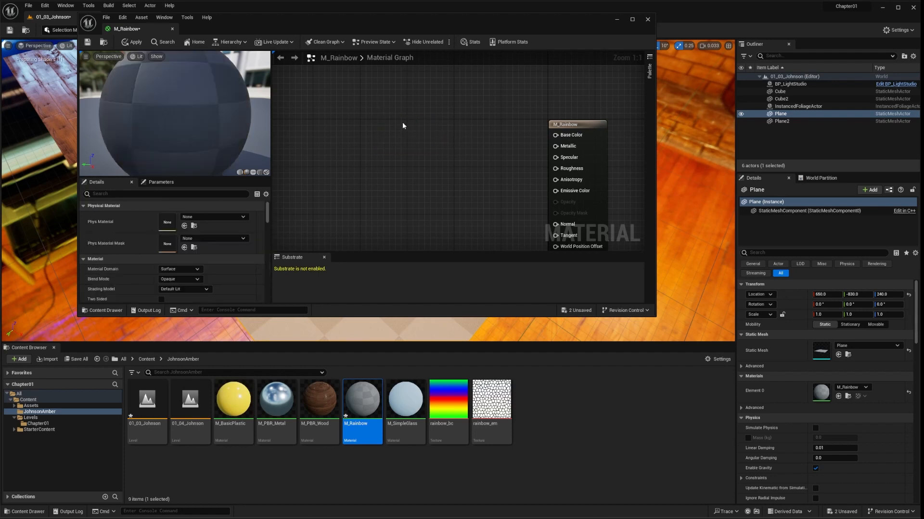
Add a TextureSample node beside the M_Rainbow result node and assign the rainbow_bc texture to it
right_click(403, 136)
type("text")
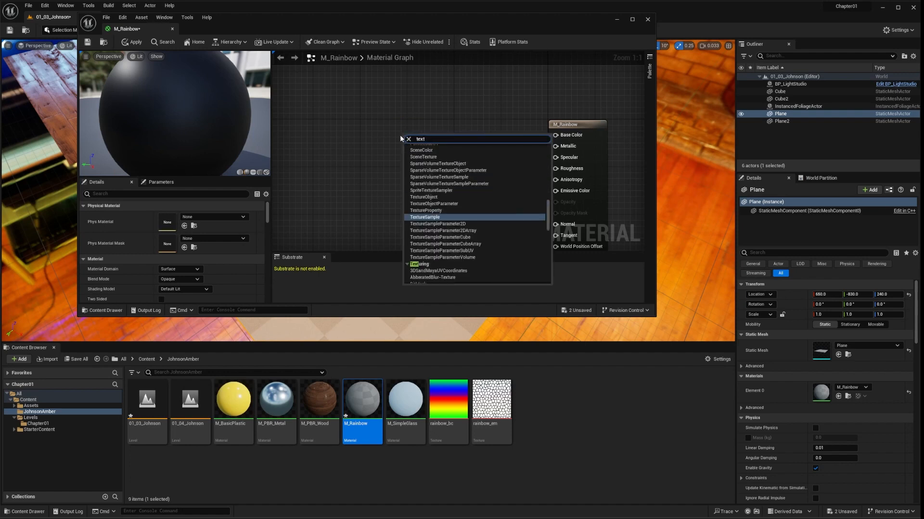
left_click(424, 217)
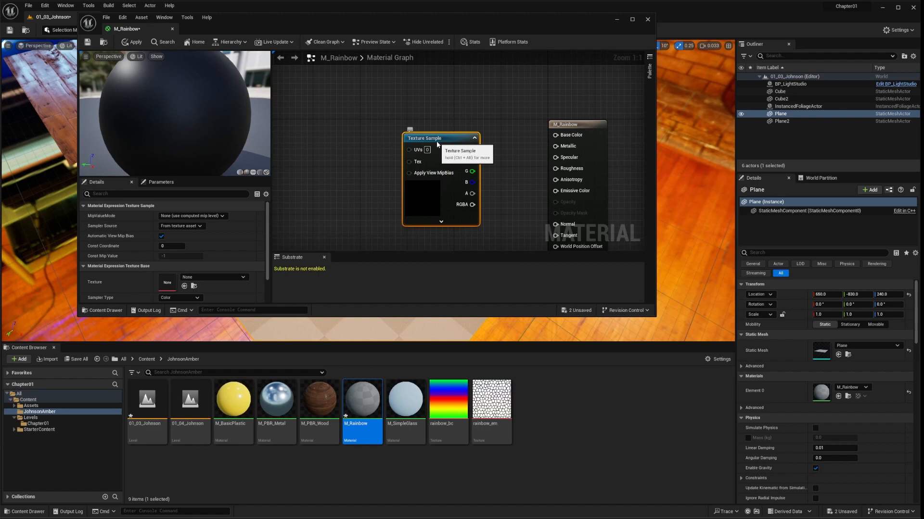
left_click_drag(438, 144, 413, 142)
left_click_drag(448, 399, 207, 284)
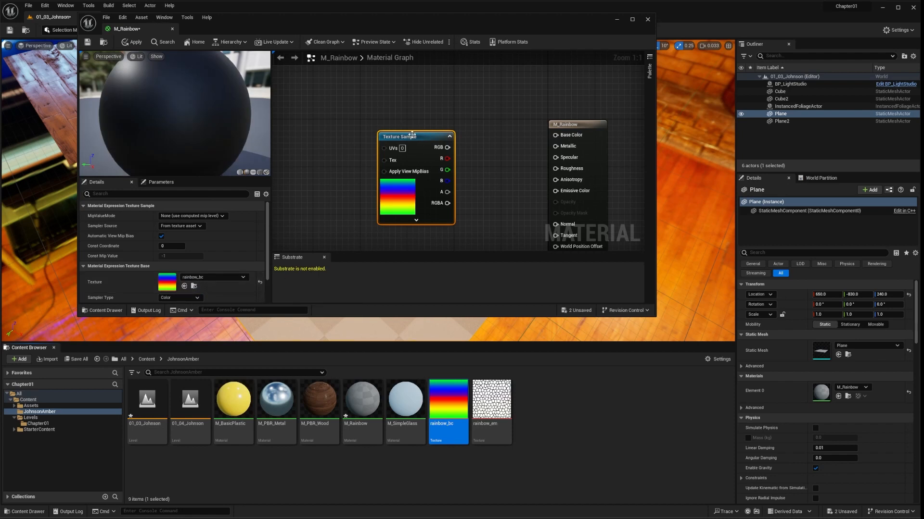
Connect the rainbow_bc sample's RGB output to Base Color, apply the material and uncover the plane in the level
left_click_drag(412, 134, 552, 138)
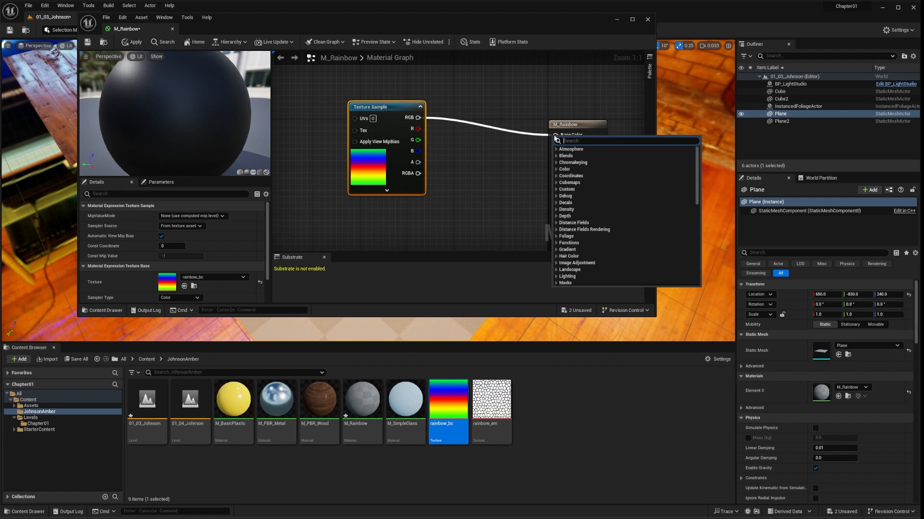
left_click(424, 119)
left_click_drag(418, 118, 555, 135)
left_click(135, 42)
left_click_drag(229, 17, 678, 128)
right_click_drag(337, 216, 368, 205)
right_click_drag(685, 104, 673, 114)
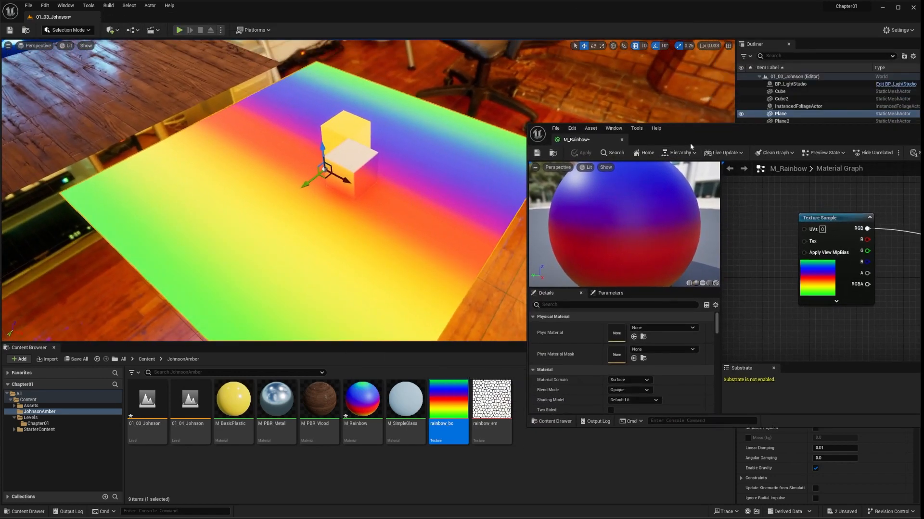
Bring the full M_Rainbow graph back into view and also connect the rainbow_bc sample's RGB output to Emissive Color
left_click_drag(711, 134, 280, 33)
left_click_drag(390, 122, 406, 111)
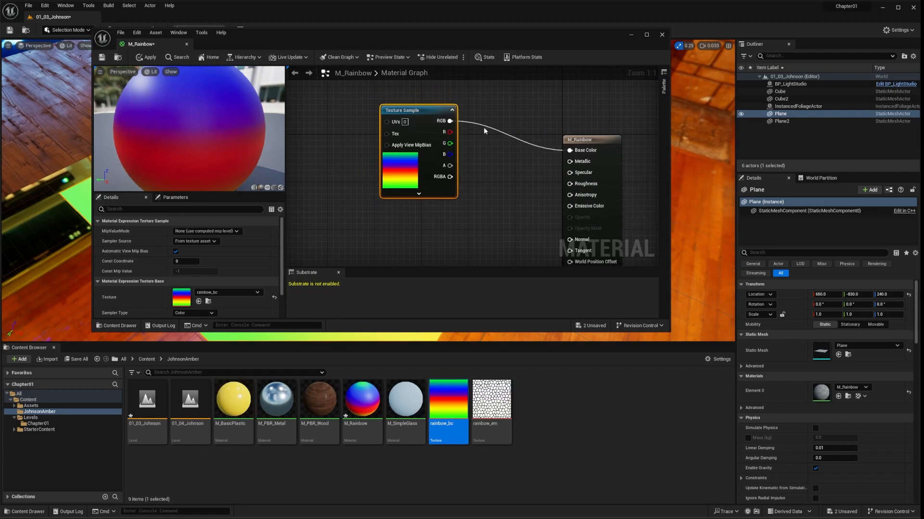
left_click_drag(450, 121, 570, 206)
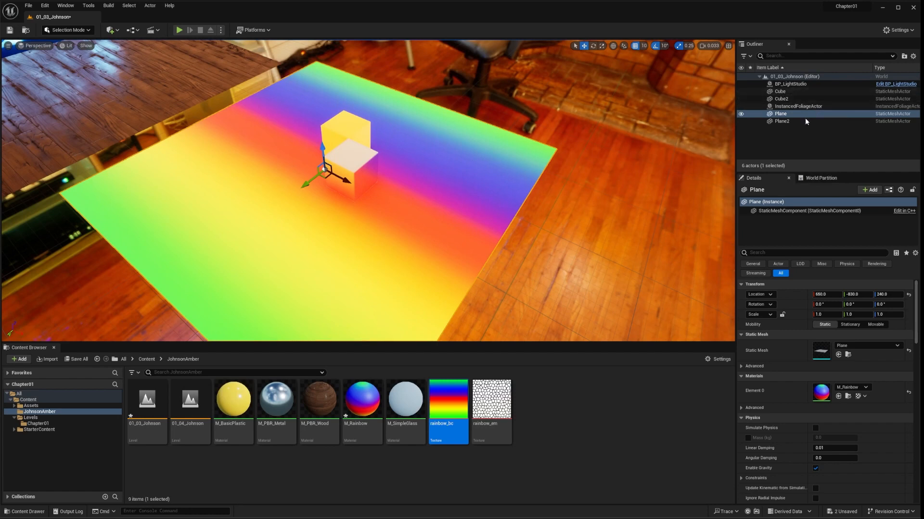
Try an HDRI Brightness of 0 on BP_LightStudio and undo the change
left_click(791, 84)
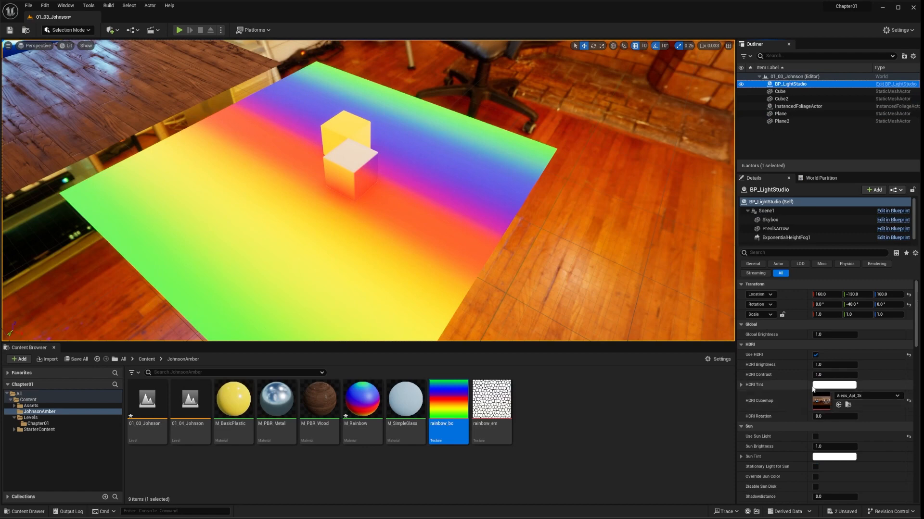
mouse_move(831, 365)
left_mouse_down()
mouse_move(764, 365)
mouse_move(848, 364)
left_mouse_up()
left_click(856, 367)
type("0")
key("Return")
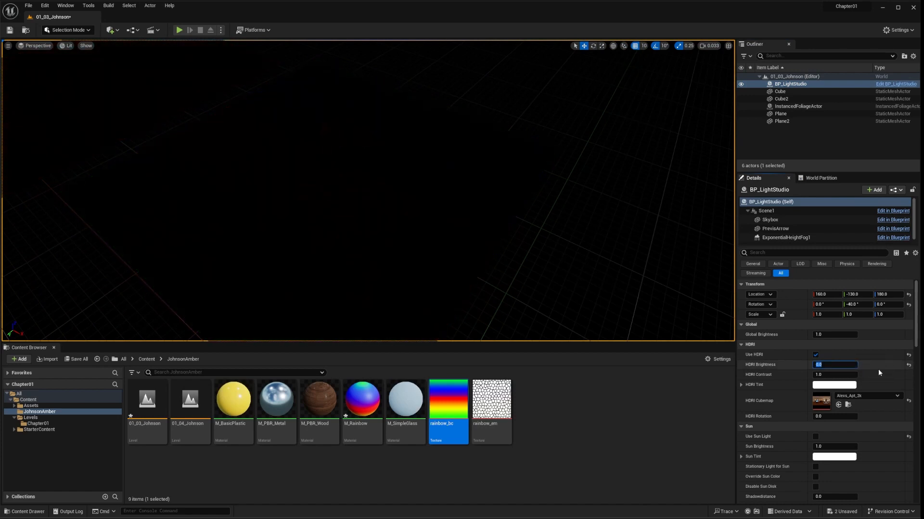
right_click_drag(561, 250, 575, 247)
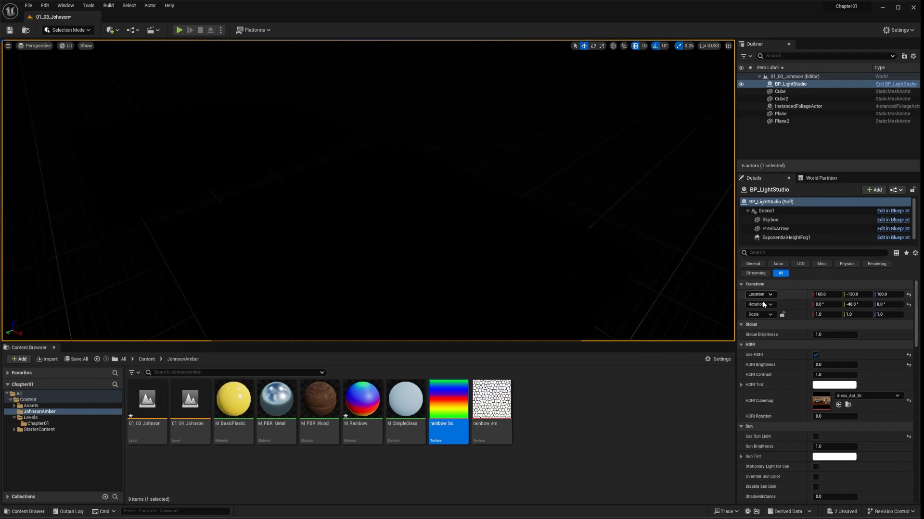
key("ctrl+z")
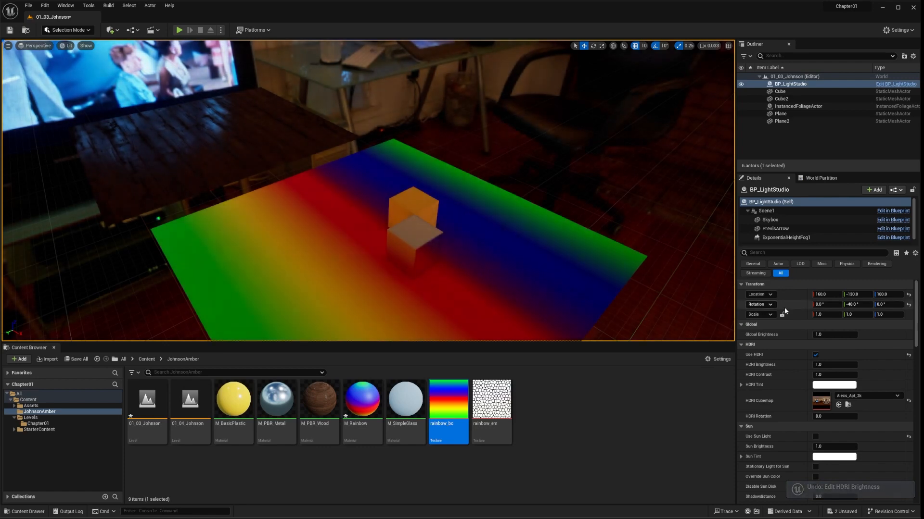
Try a Global Brightness of 0 on BP_LightStudio to darken the whole scene
left_click(831, 334)
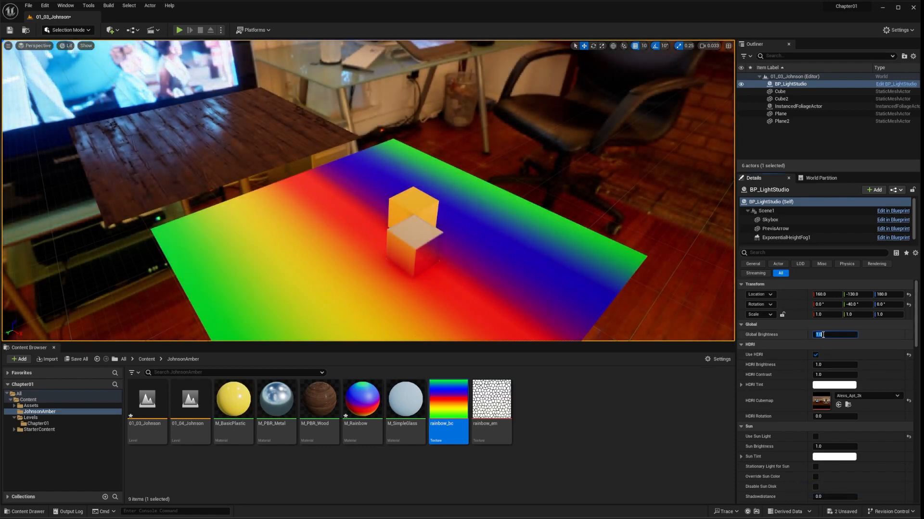
type("0")
key("Return")
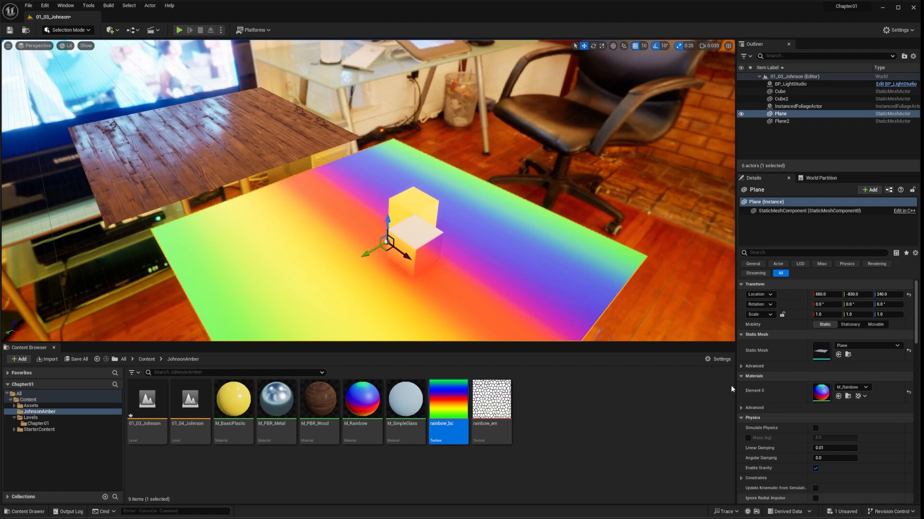
Reopen M_Rainbow, save it with the emissive connection, and move its editor aside to inspect the plane
left_click(359, 403)
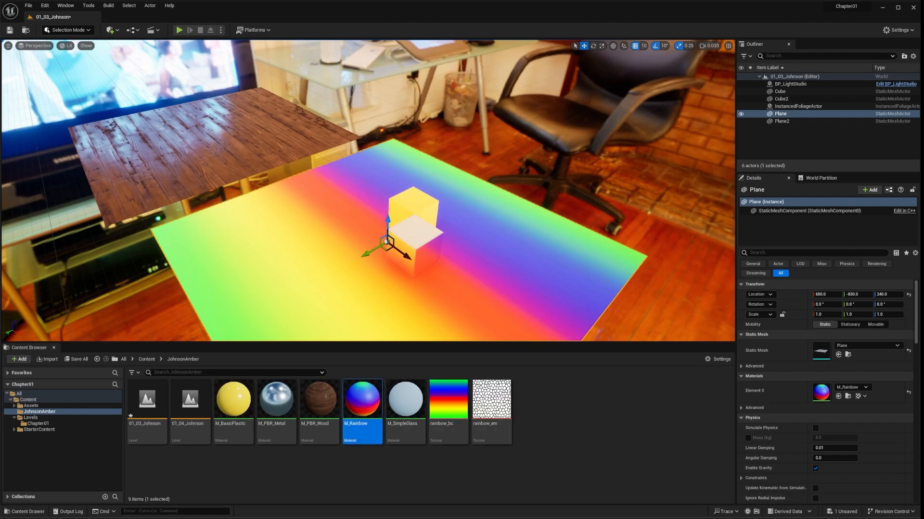
left_click_drag(569, 106, 514, 99)
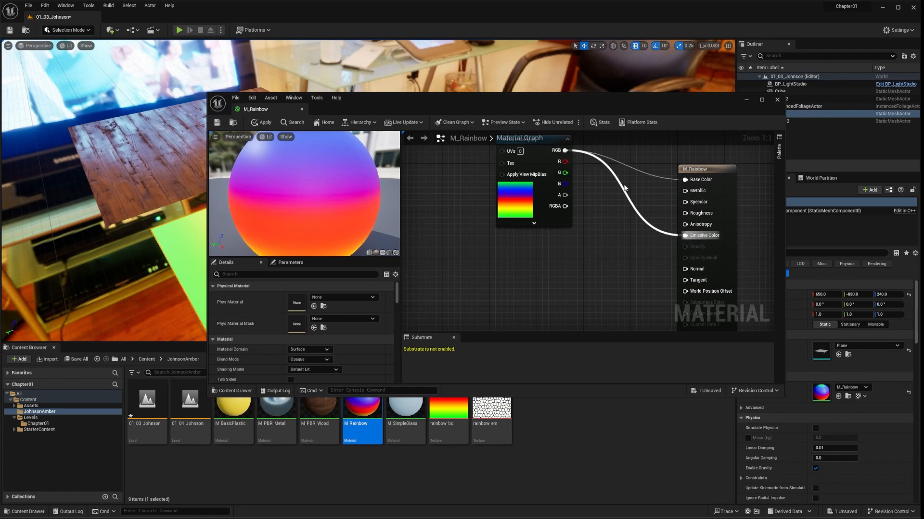
left_click(215, 126)
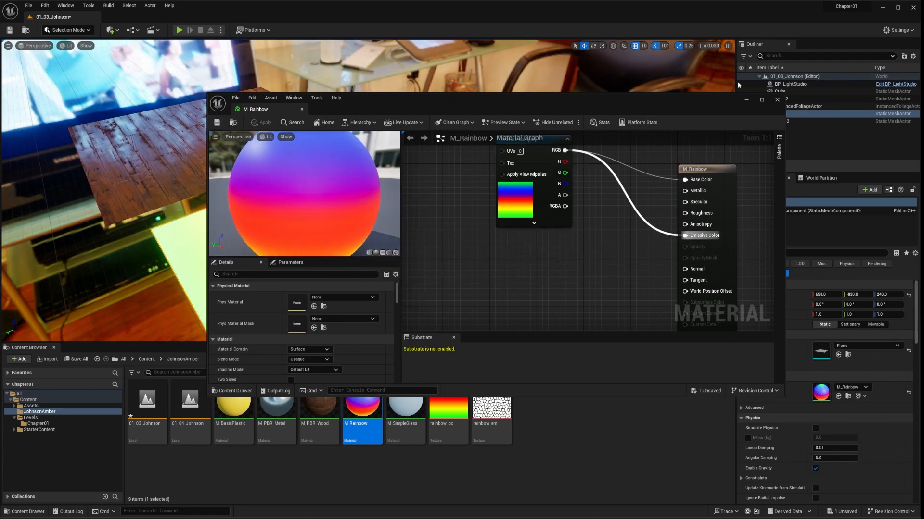
left_click_drag(701, 99, 923, 207)
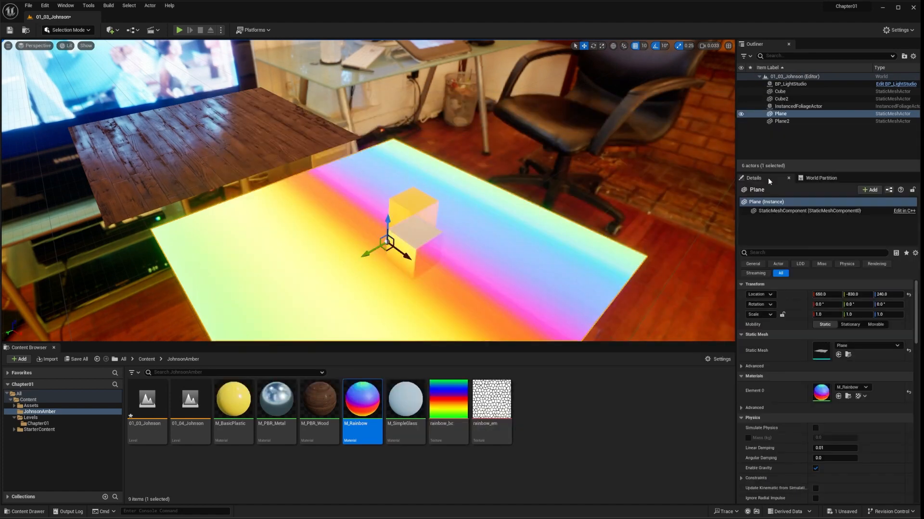
mouse_move(540, 237)
right_mouse_down()
mouse_move(515, 250)
mouse_move(533, 241)
right_mouse_up()
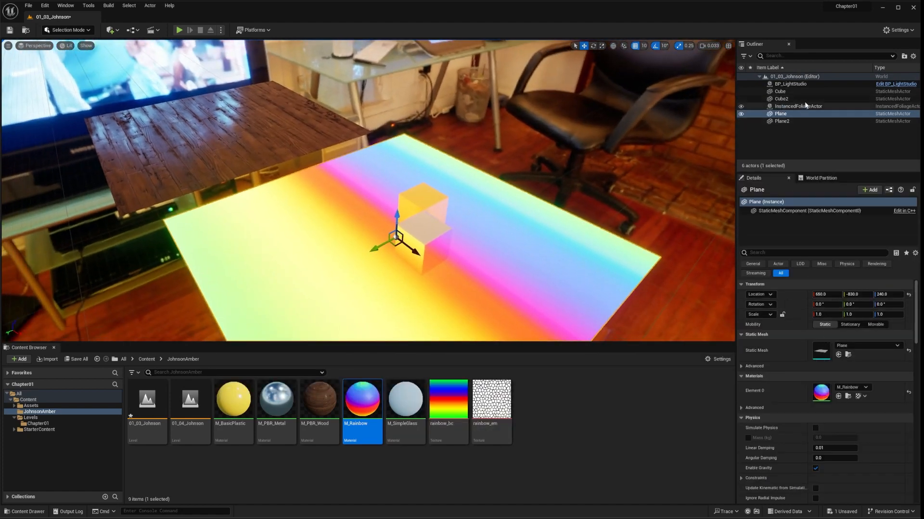
Set BP_LightStudio's Global Brightness to 0 and inspect the emissive plane in the dark
left_click(802, 84)
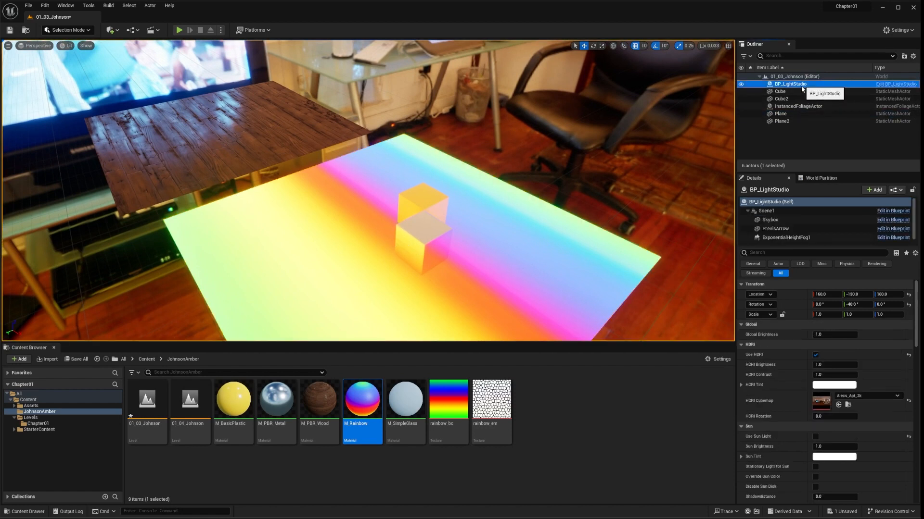
left_click(820, 335)
type("0")
key("Return")
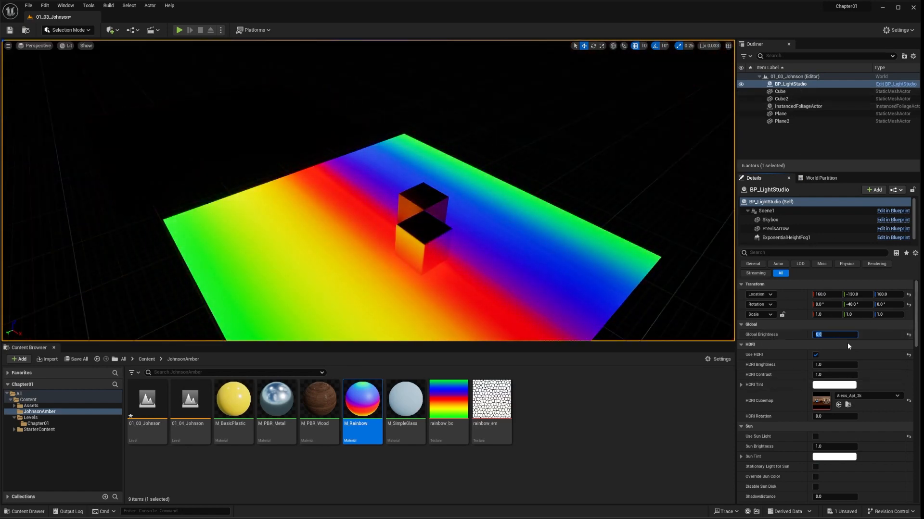
right_click_drag(548, 226, 457, 249)
Bring the M_Rainbow editor back on screen and add the rainbow_em texture to the graph below the rainbow_bc sample
left_click_drag(923, 130, 720, 61)
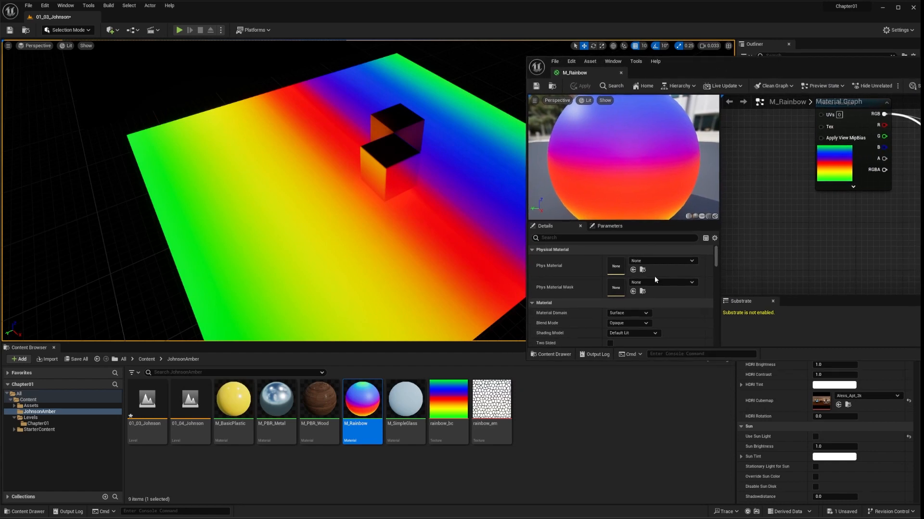
mouse_move(495, 401)
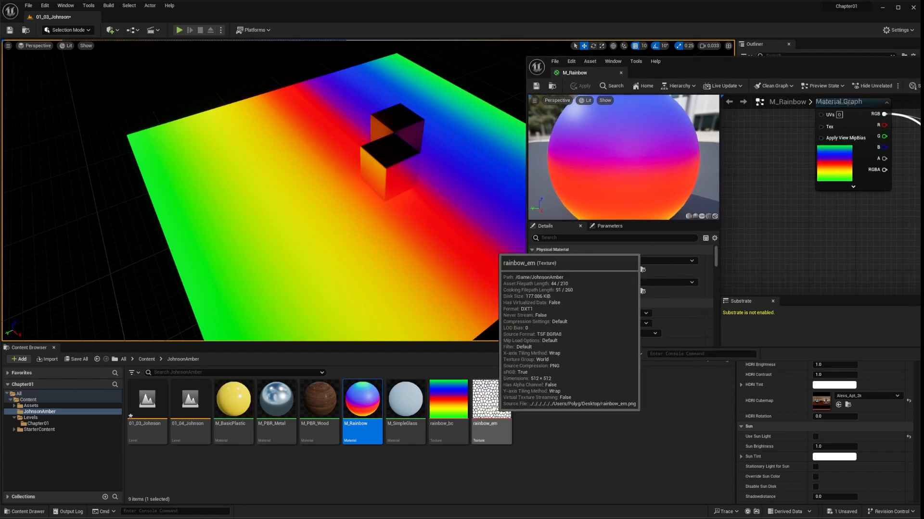
left_click_drag(496, 400, 833, 238)
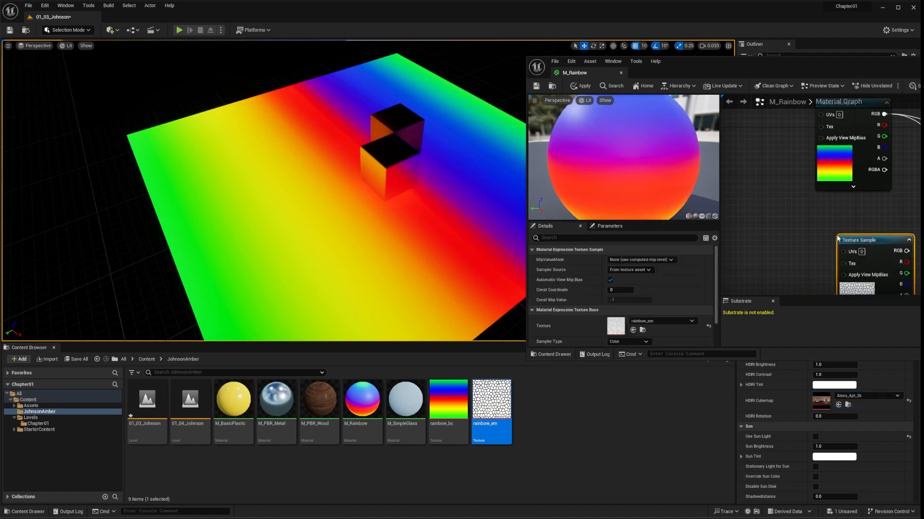
Enlarge the visible graph area in the material editor and stack both texture samples well away from the result node
left_click_drag(830, 65, 632, 131)
left_click_drag(521, 233, 452, 230)
left_click_drag(330, 226, 420, 226)
left_click_drag(579, 129, 620, 111)
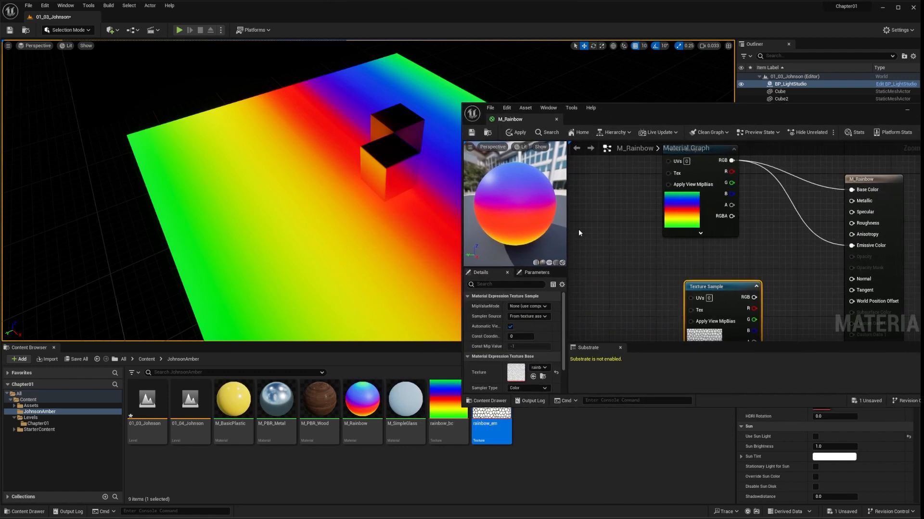
left_click_drag(737, 179, 666, 191)
left_click_drag(720, 287, 642, 267)
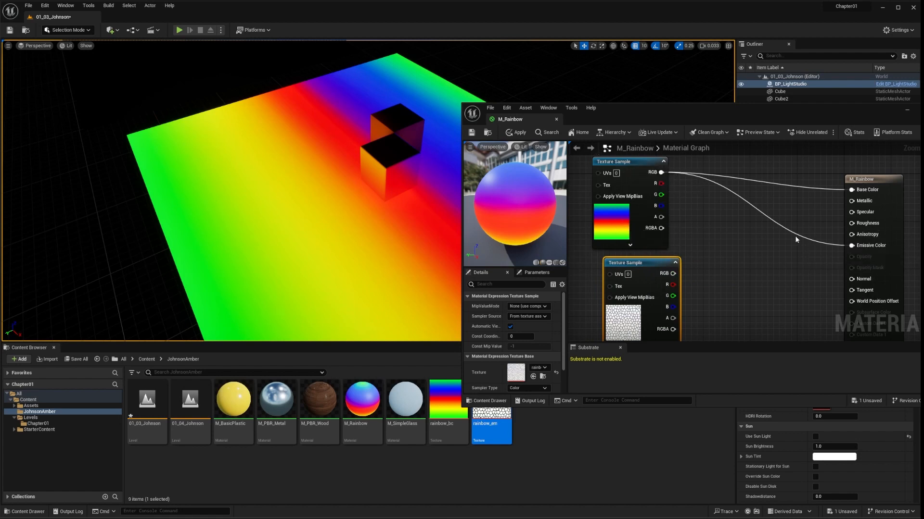
Reroute the rainbow_bc sample's emissive connection into input A of a new Multiply node placed between the samples and the result node
left_click_drag(851, 245, 768, 239, "ctrl")
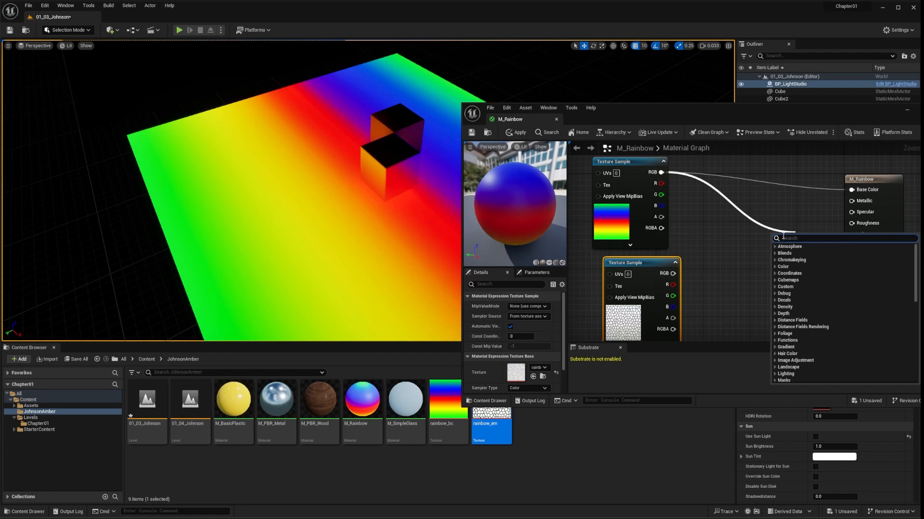
type("mu")
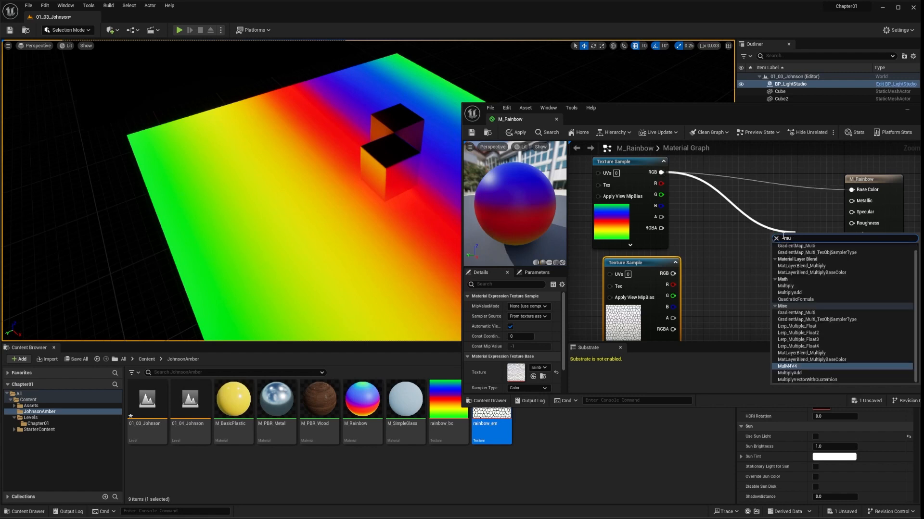
type("lti")
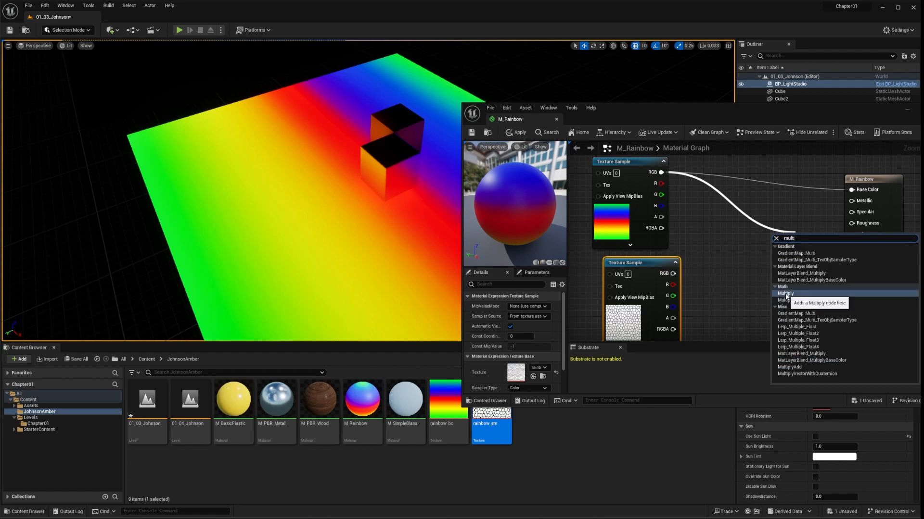
left_click(788, 294)
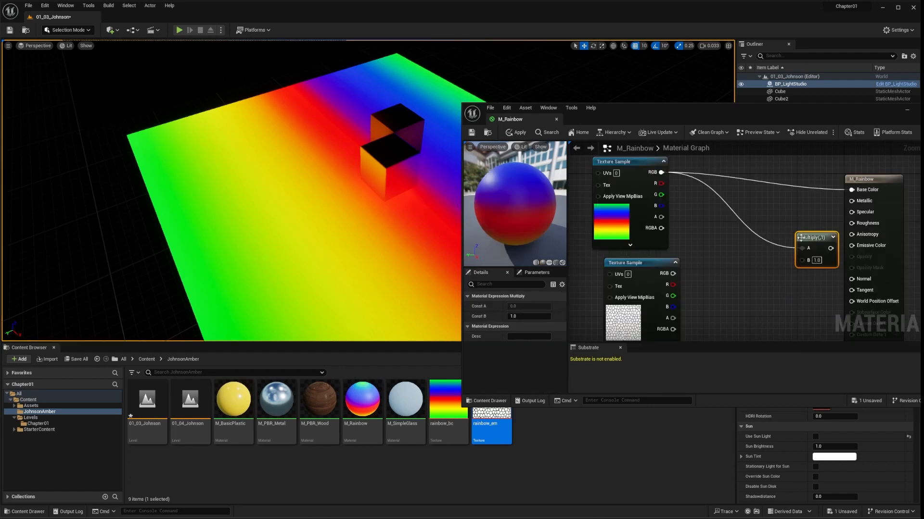
left_click_drag(808, 239, 751, 217)
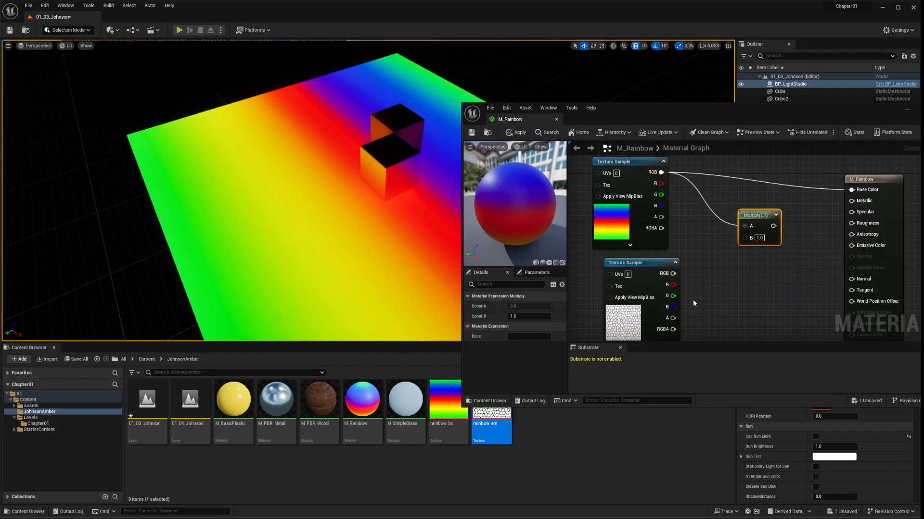
Connect the rainbow_em sample's RGB to Multiply input B, link Multiply to Emissive Color, and save M_Rainbow
left_click_drag(671, 274, 744, 236)
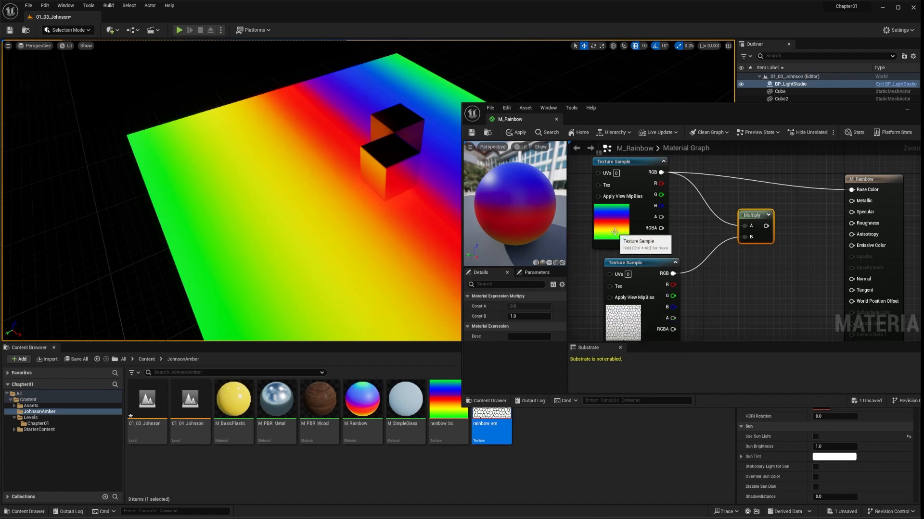
left_click_drag(765, 226, 852, 245)
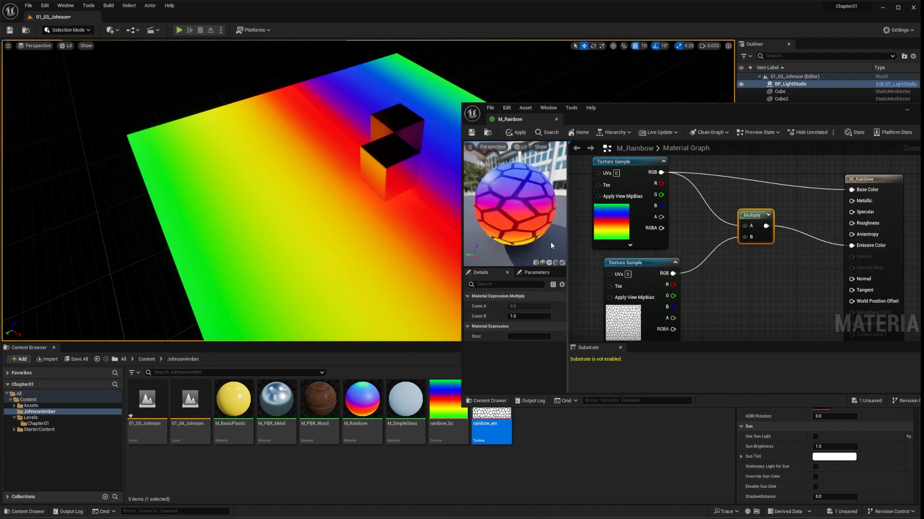
left_click(471, 134)
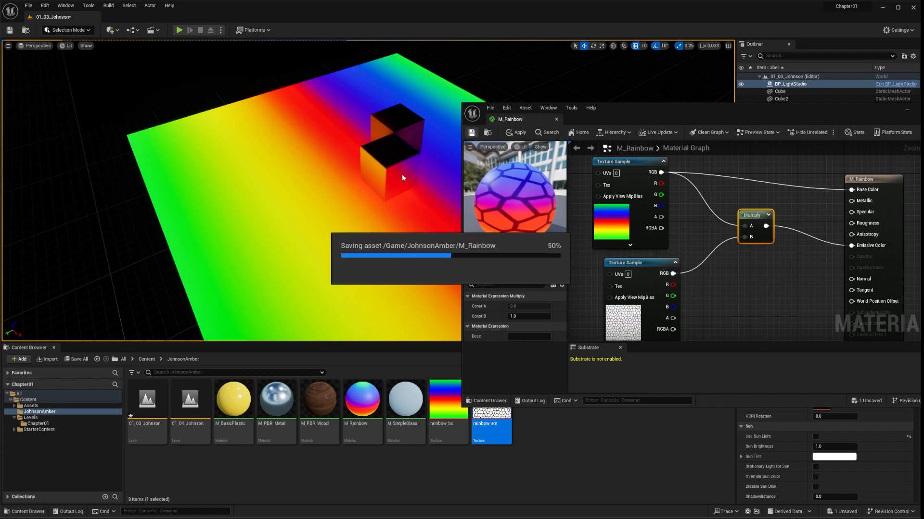
right_click_drag(311, 249, 314, 280)
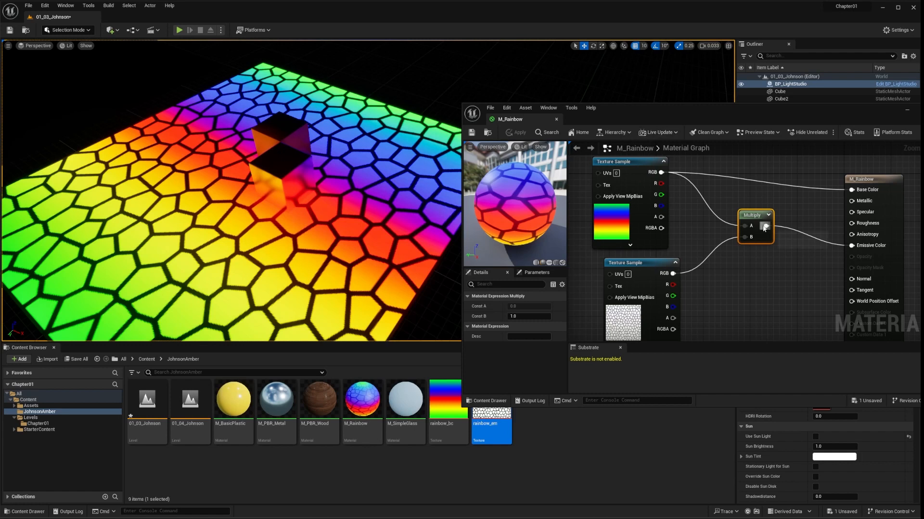
Insert a second Multiply node before Emissive Color, with the first Multiply's output feeding its input A
left_click_drag(752, 223, 734, 216)
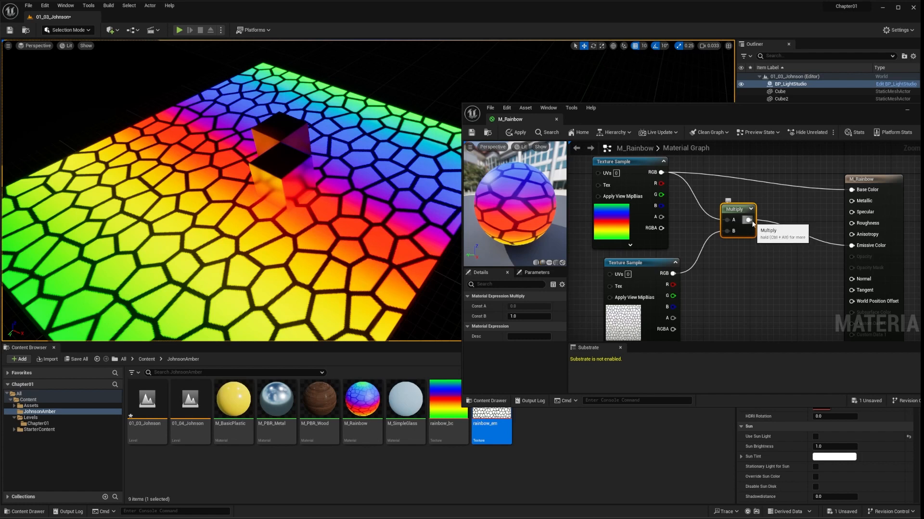
left_click_drag(778, 225, 780, 247)
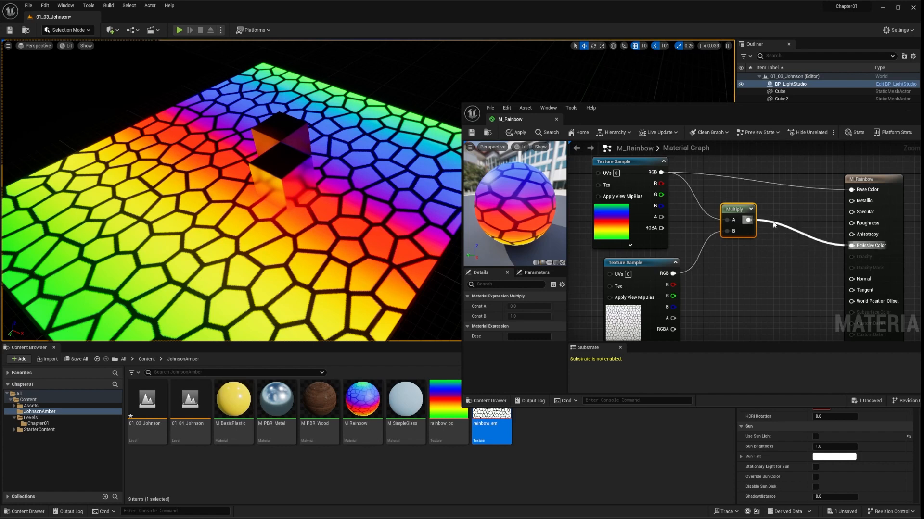
left_click_drag(778, 225, 801, 242, "ctrl")
type("mult")
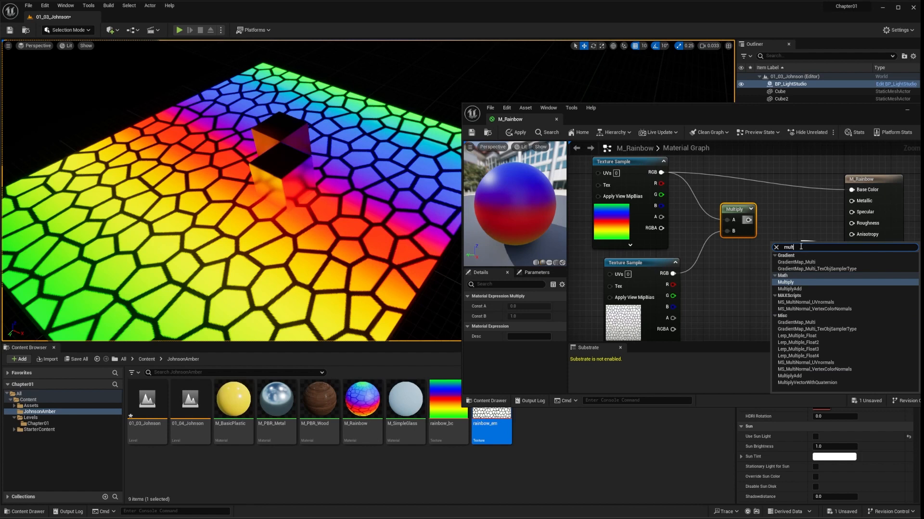
left_click(796, 283)
left_click_drag(813, 253, 748, 220)
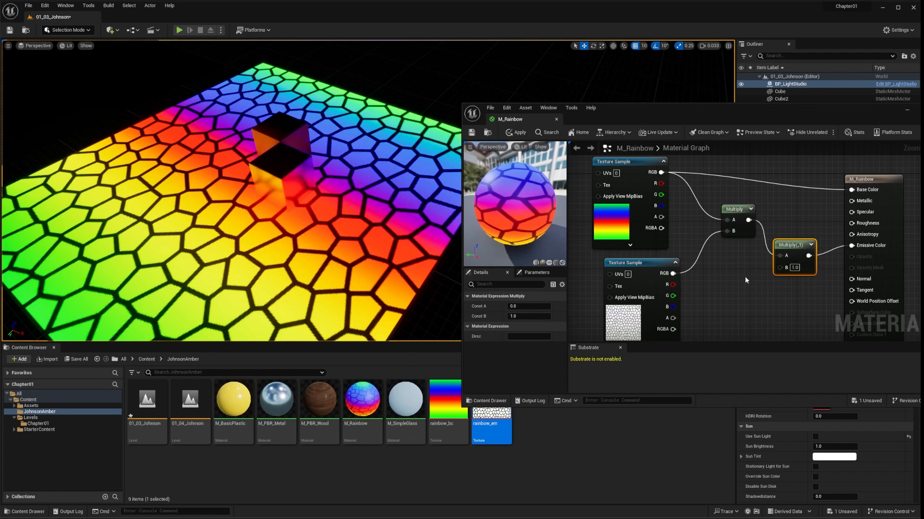
Add a Constant node feeding input B of the second Multiply, set its value to 0.5, and save M_Rainbow
left_click(729, 281)
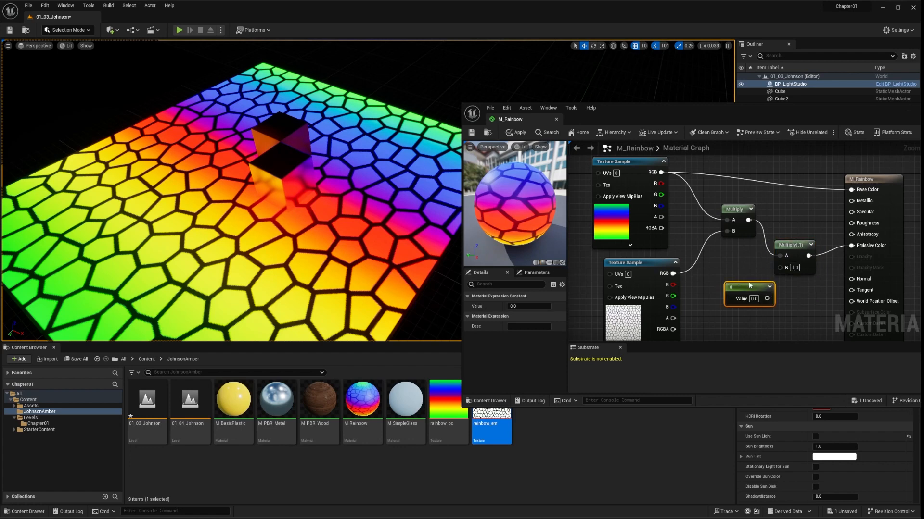
left_click_drag(741, 286, 780, 267)
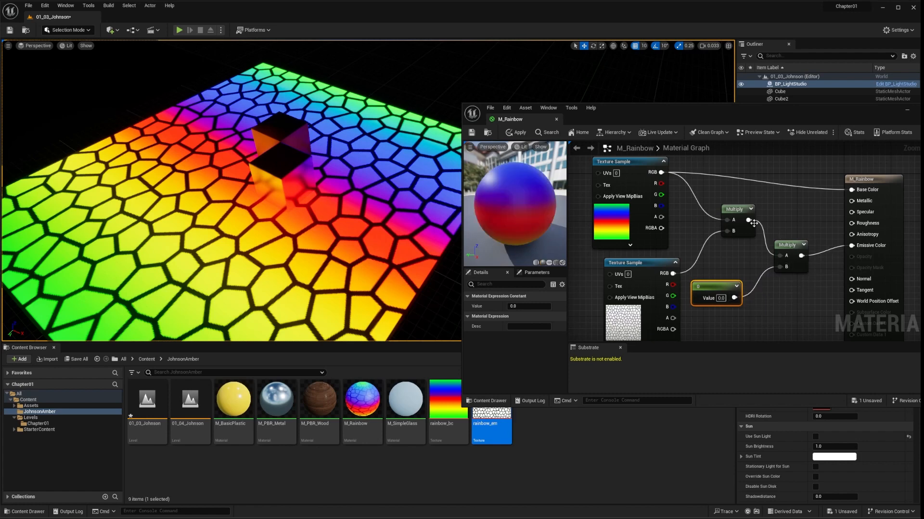
left_click(471, 132)
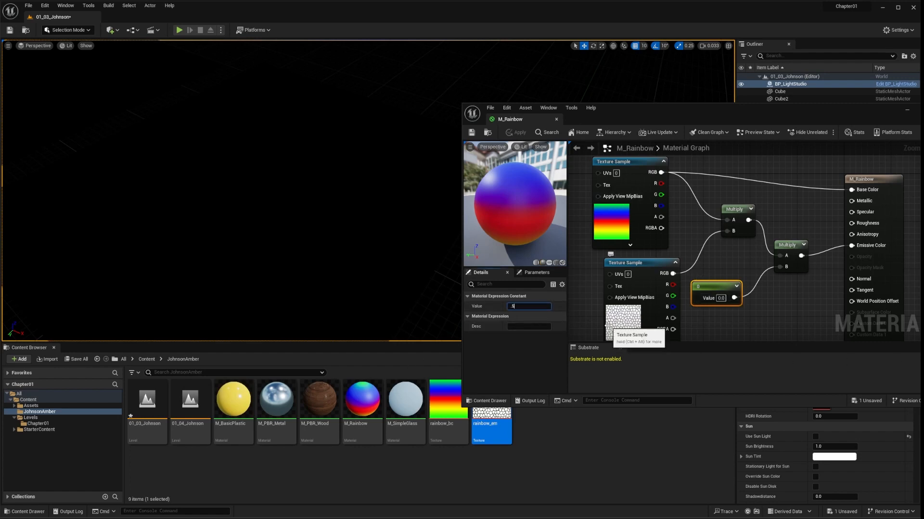
key("Return")
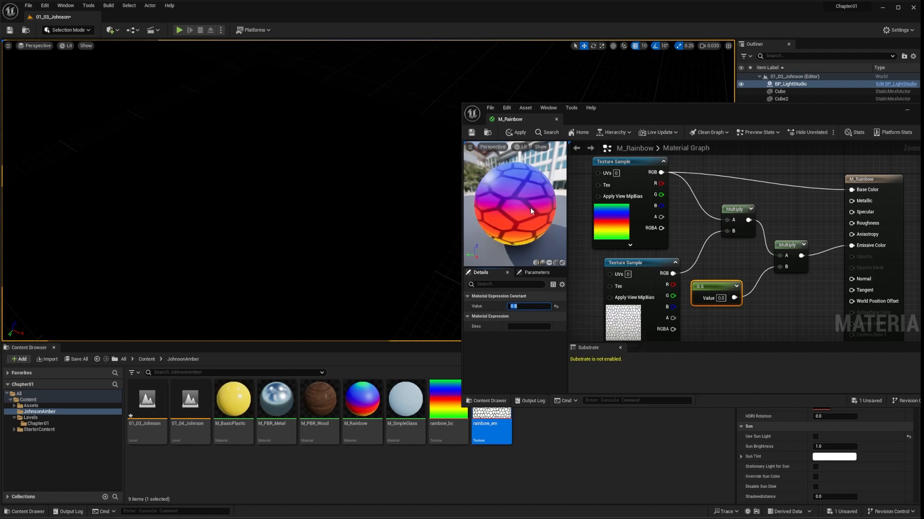
left_click(471, 132)
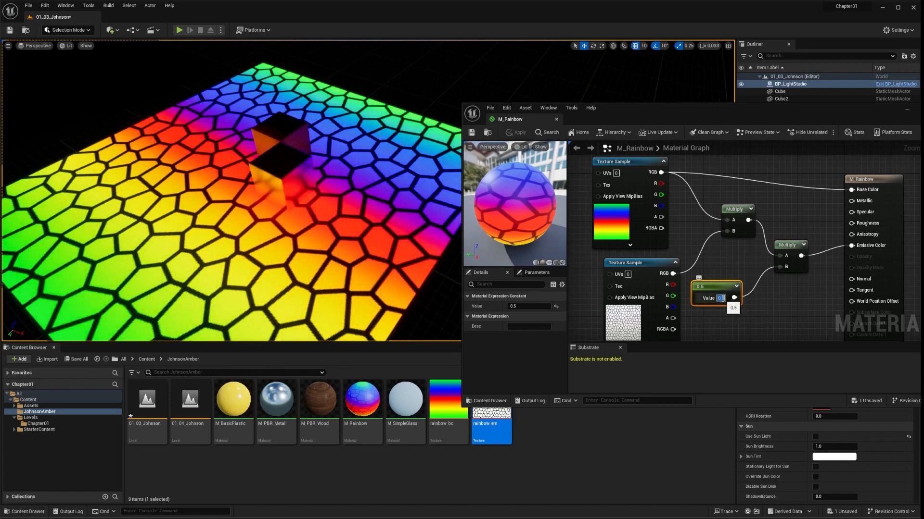
Set the Constant that drives the emissive strength to 2 and save M_Rainbow
type("2")
key("Return")
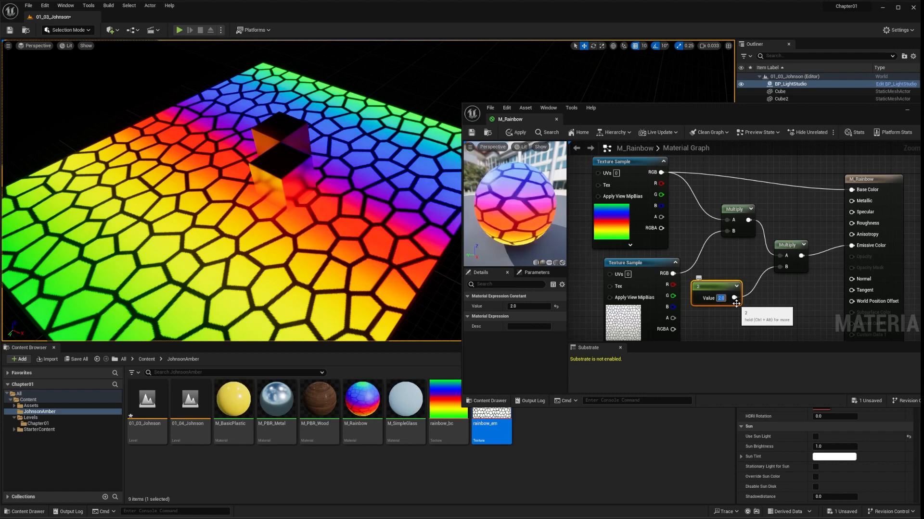
left_click(473, 134)
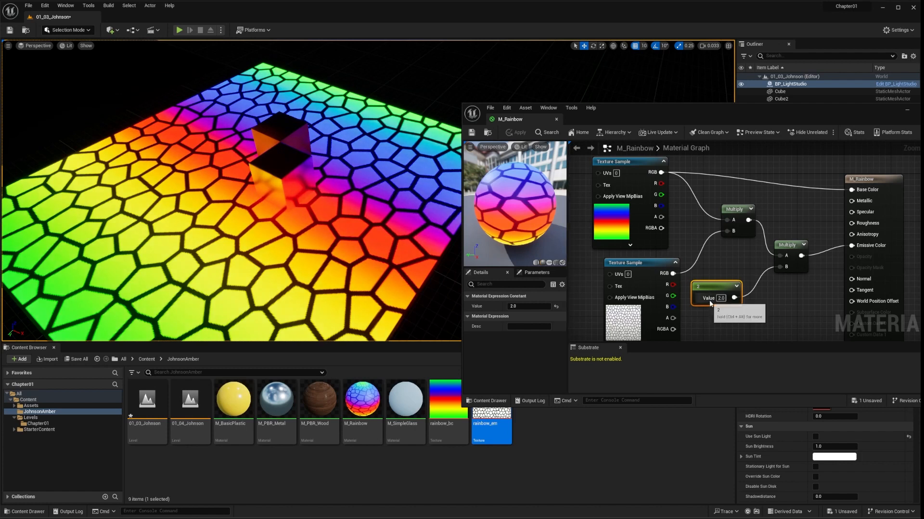
Set the Constant feeding the second Multiply to 1 and apply the material change
type("1")
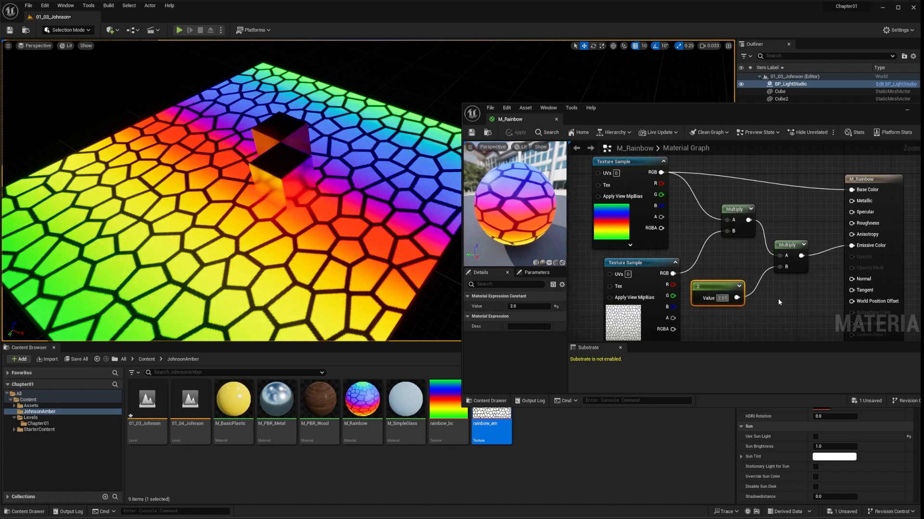
key("BackSpace")
key("BackSpace")
key("BackSpace")
key("BackSpace")
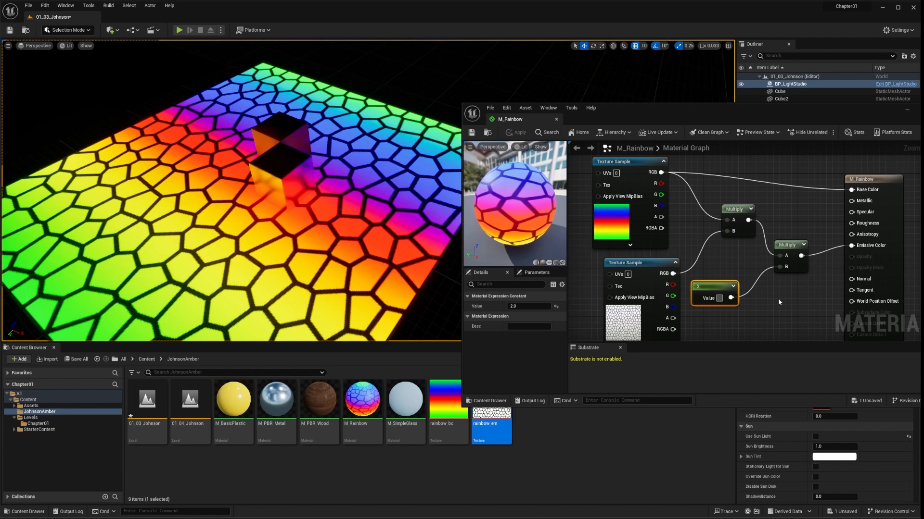
type("1")
key("Return")
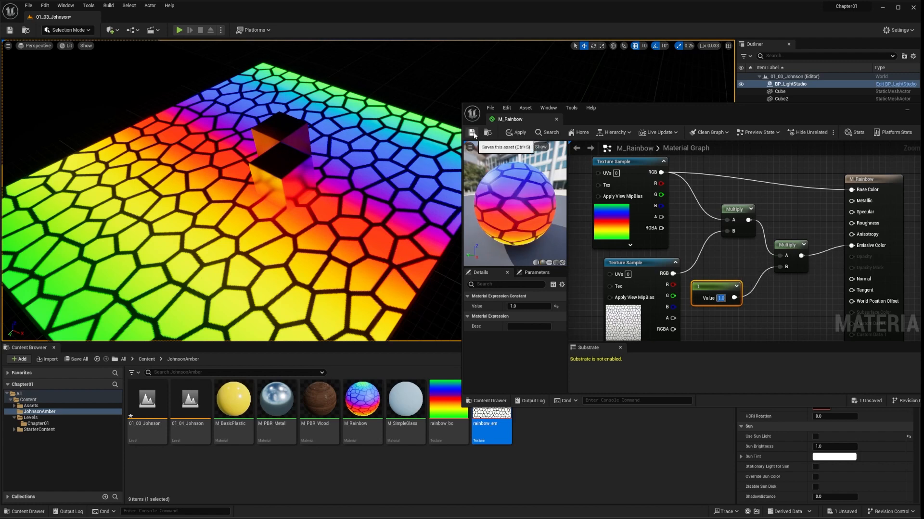
left_click(516, 132)
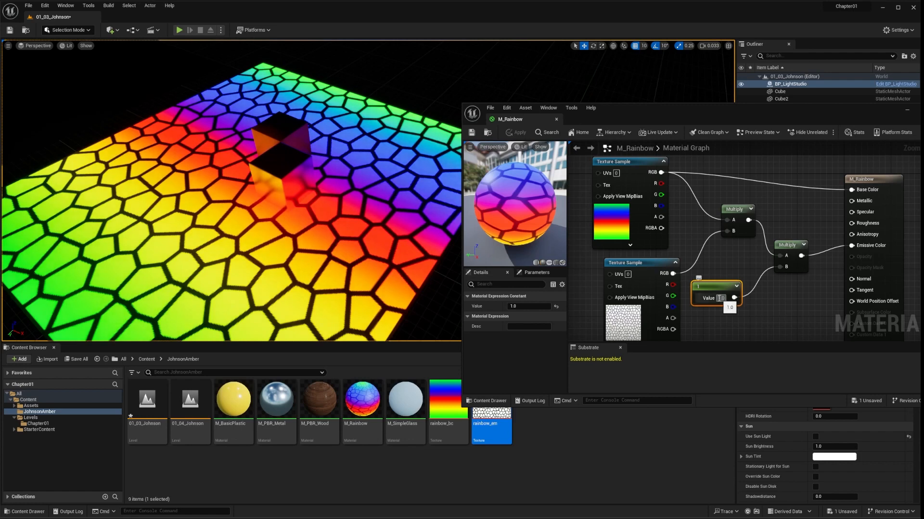
Move the material editor off the level's details and set BP_LightStudio's Global Brightness to 1
left_click_drag(624, 111, 923, 140)
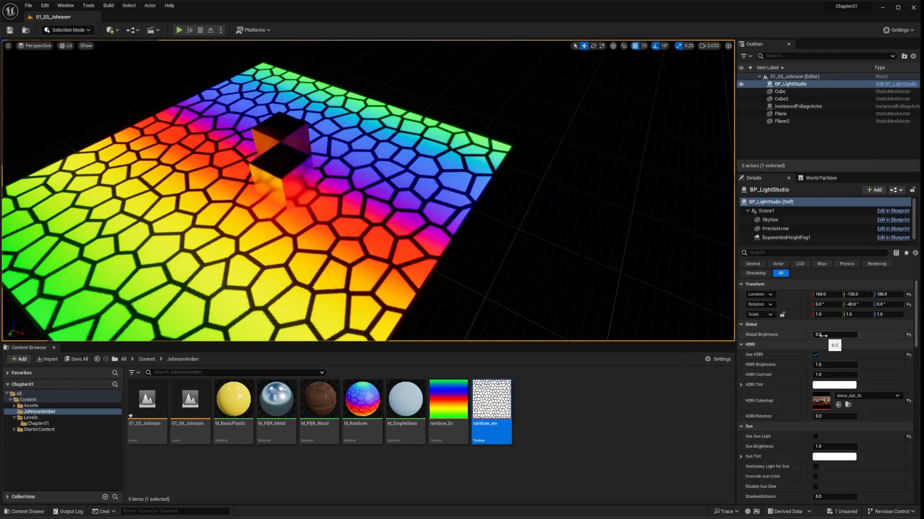
type("1")
key("Return")
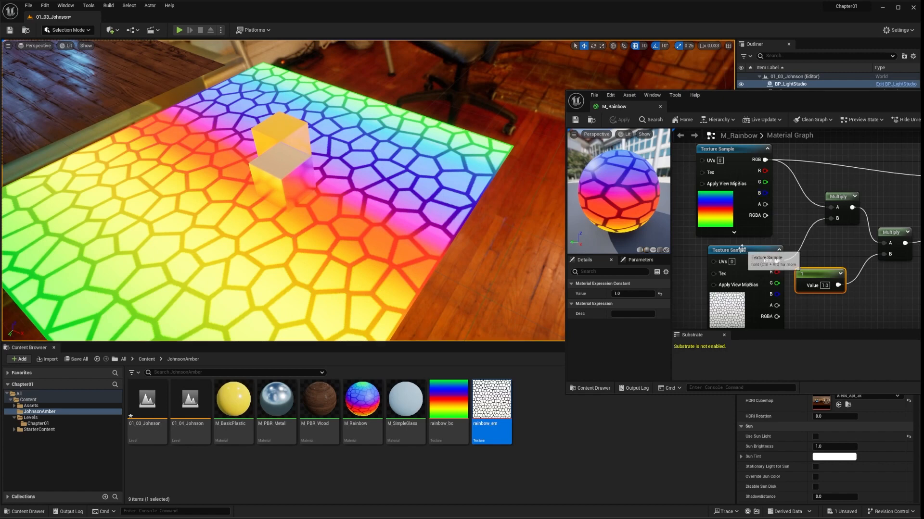
Move the rainbow_bc texture sample up and farther away from the Multiply nodes
scroll(809, 250, "down", 3)
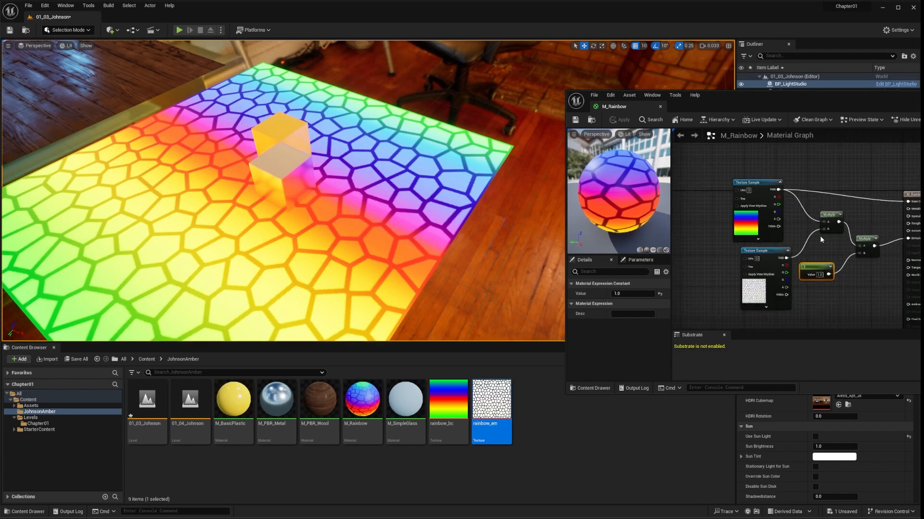
left_click(740, 175)
left_click_drag(741, 175, 724, 163)
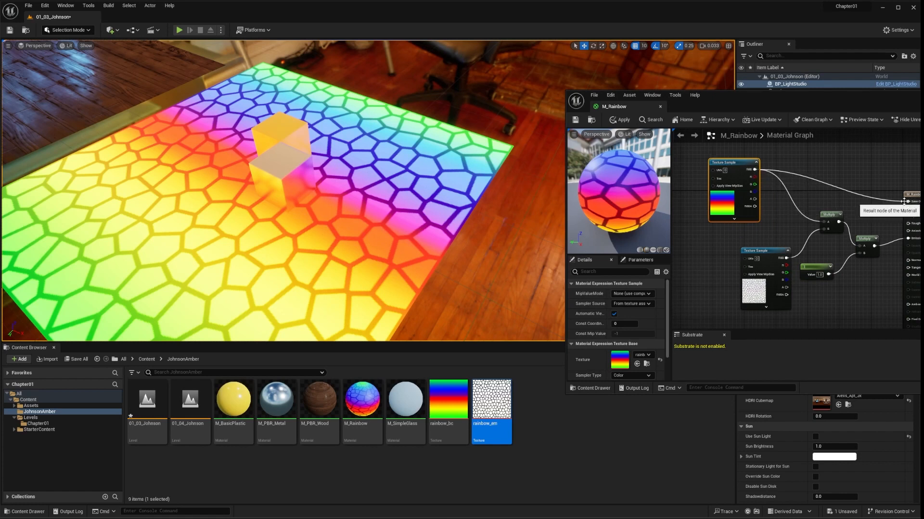
Try the first Multiply's output as Base Color, then reconnect rainbow_bc's RGB to Base Color, saving M_Rainbow after each change
left_click_drag(840, 221, 908, 202)
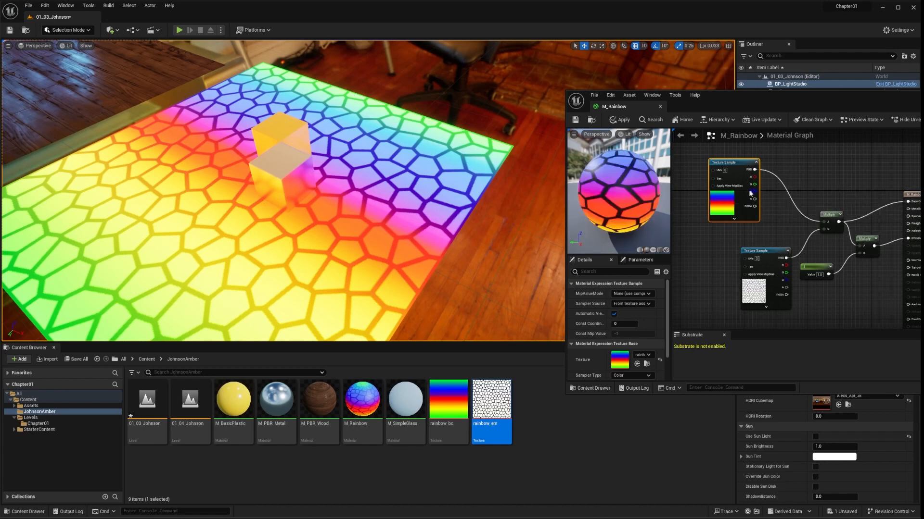
left_click(576, 120)
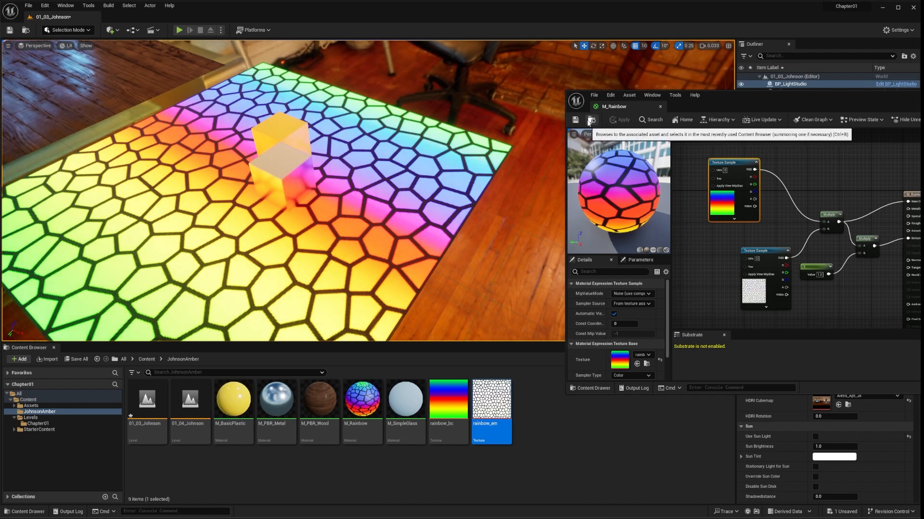
left_click_drag(754, 171, 907, 202)
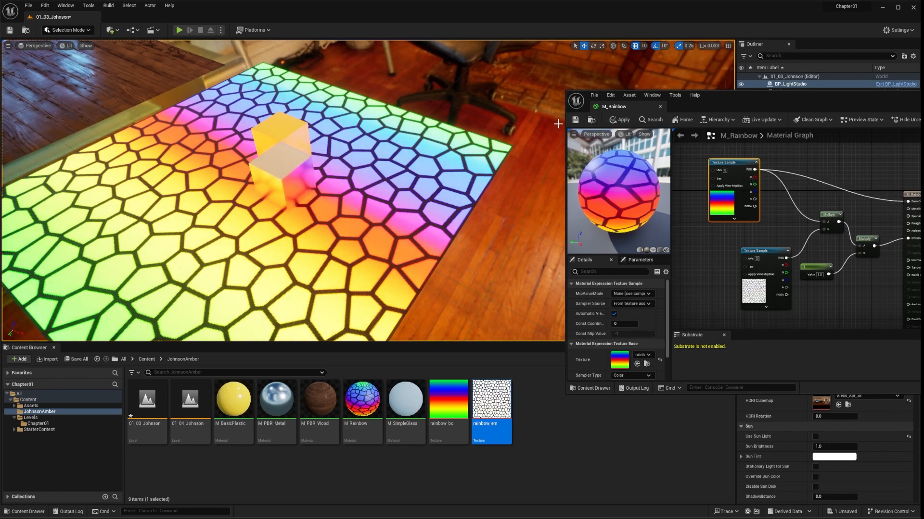
left_click(575, 119)
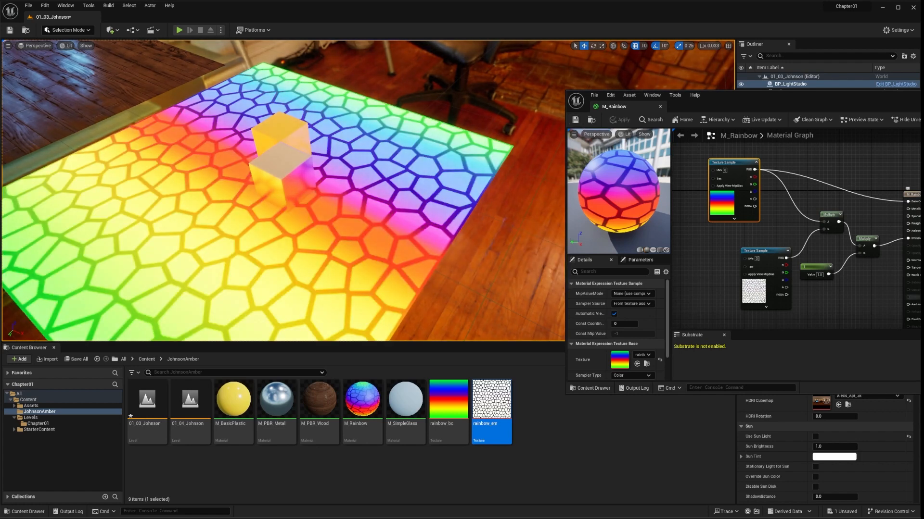
Shift the Constant node slightly, set its value to 0.5, and save M_Rainbow
left_click_drag(814, 269, 825, 273)
left_click(617, 293)
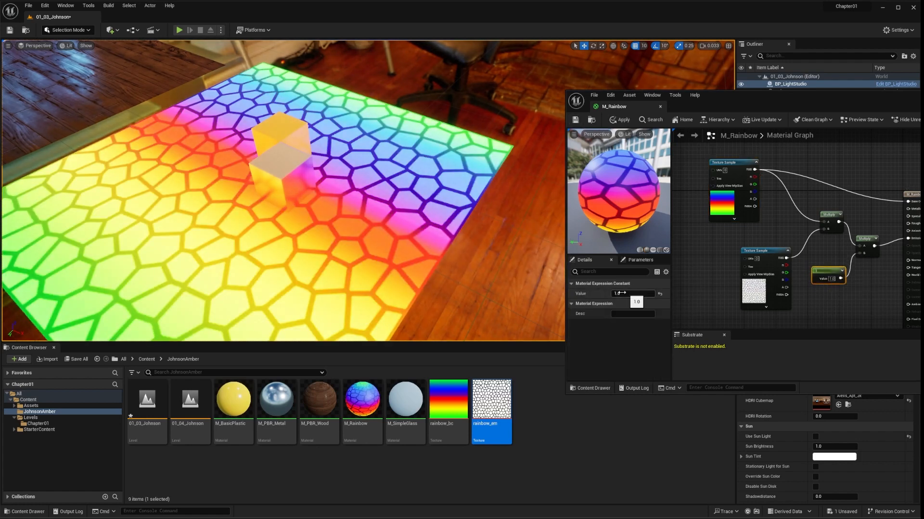
type(".5")
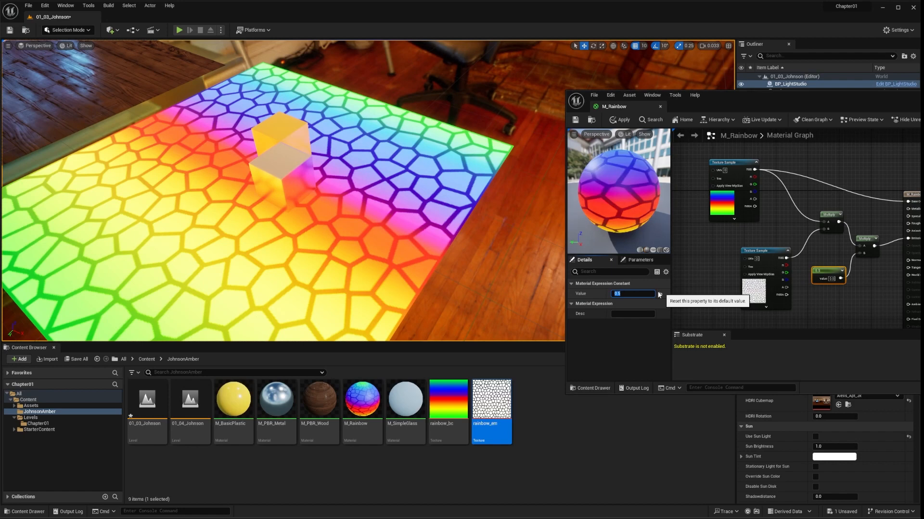
key("Return")
left_click(575, 120)
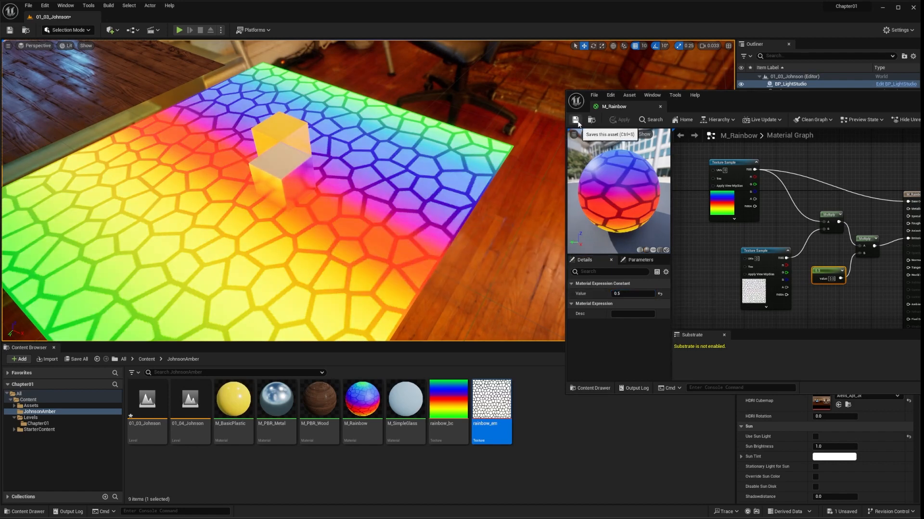
Reposition and enlarge the M_Rainbow editor window, and move the rainbow_em sample closer beneath the rainbow_bc sample
mouse_move(435, 225)
right_mouse_down()
mouse_move(385, 240)
mouse_move(420, 222)
mouse_move(438, 225)
right_mouse_up()
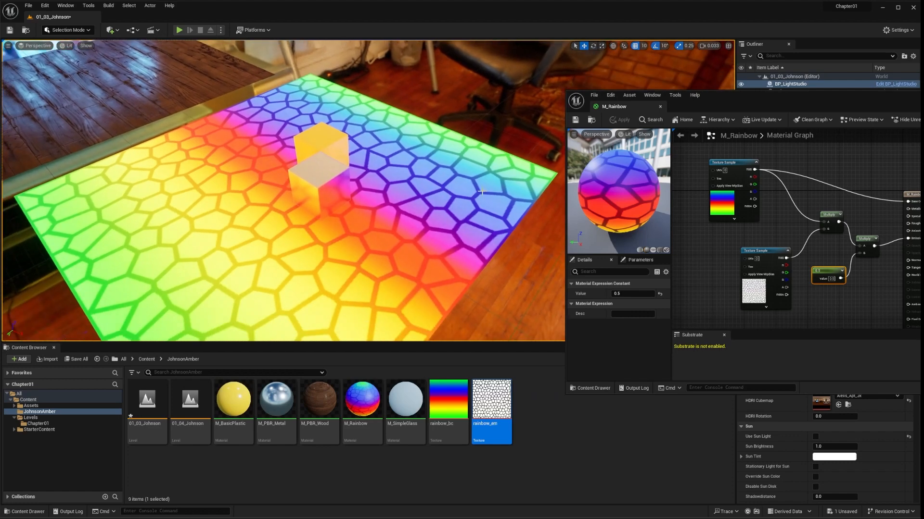
mouse_move(423, 236)
right_mouse_down()
mouse_move(375, 231)
mouse_move(452, 233)
mouse_move(415, 235)
right_mouse_up()
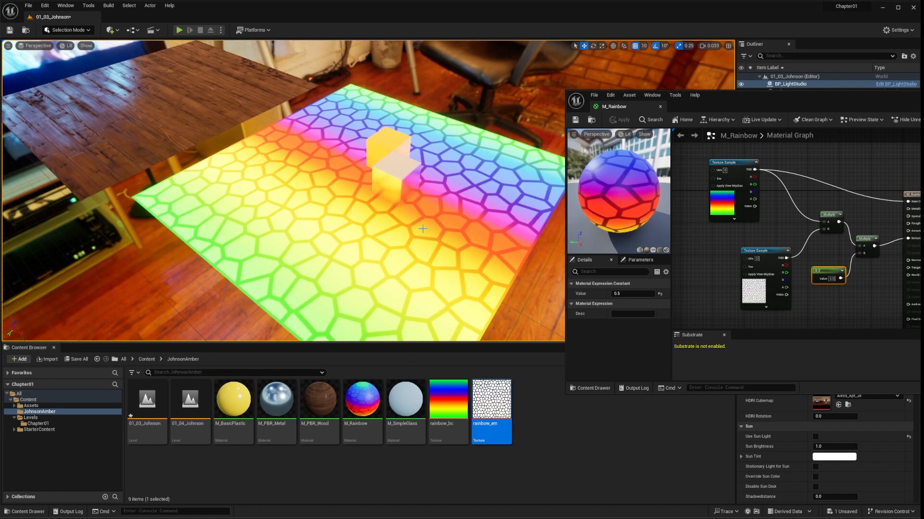
left_click_drag(788, 92, 653, 23)
left_click_drag(432, 323, 450, 426)
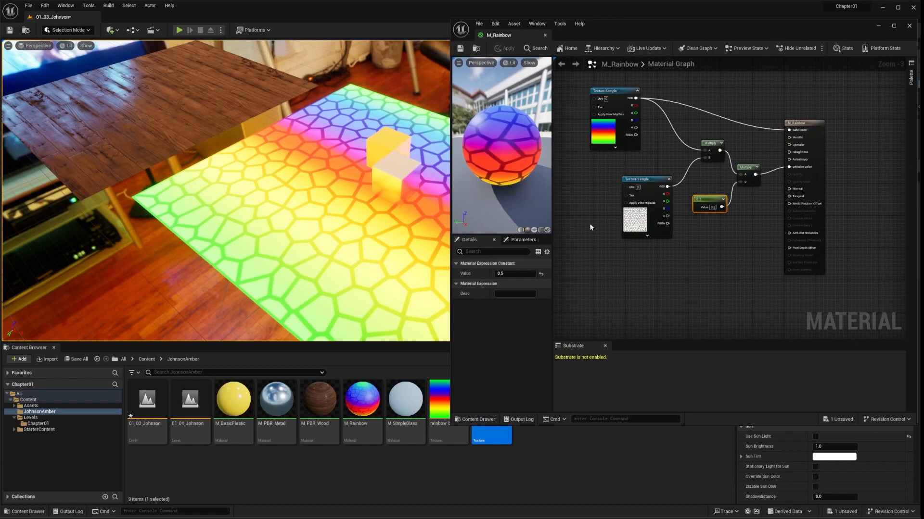
left_click_drag(626, 270, 626, 271)
right_click_drag(600, 217, 717, 243)
left_click_drag(765, 215, 742, 211)
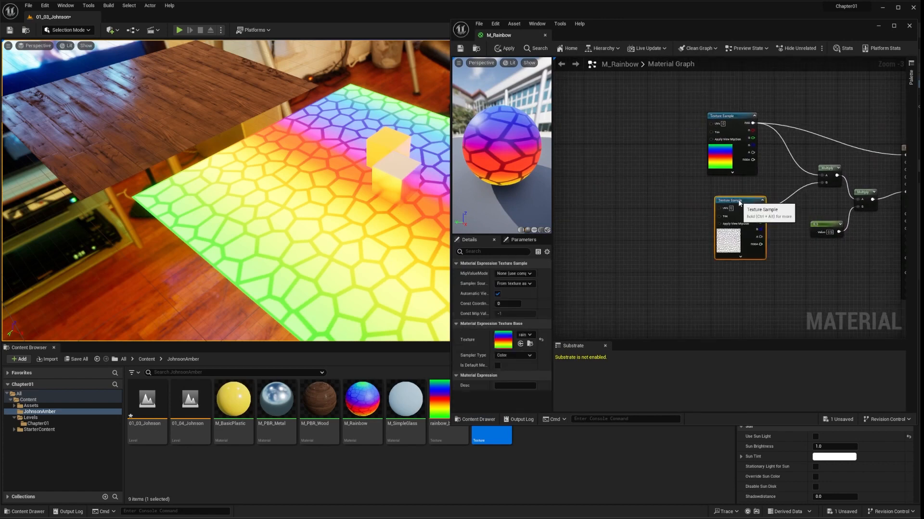
Add a Panner node to the graph and place it to the left of the rainbow_bc sample
left_click(608, 155)
right_click(610, 155)
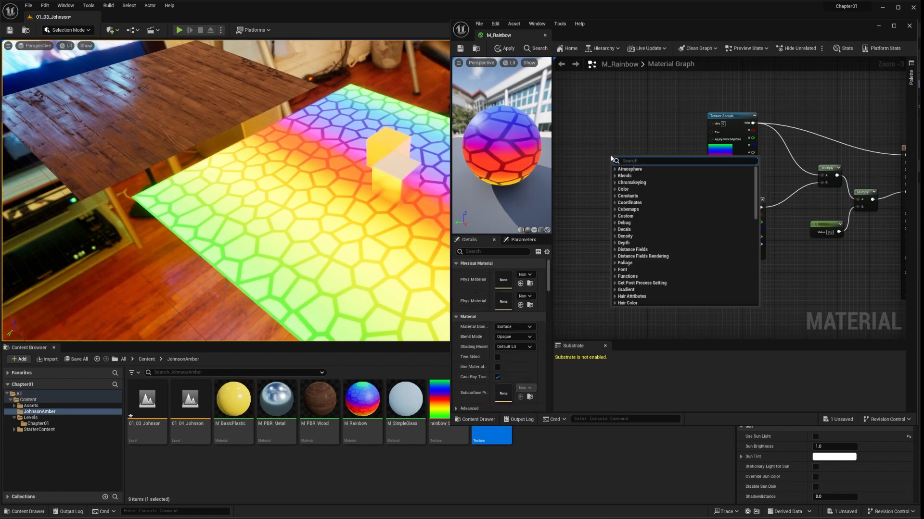
type("pa")
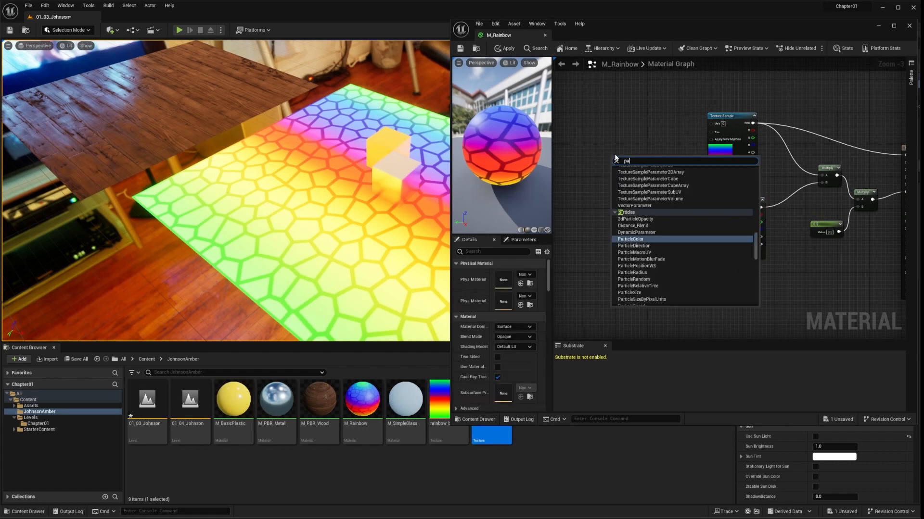
type("nner")
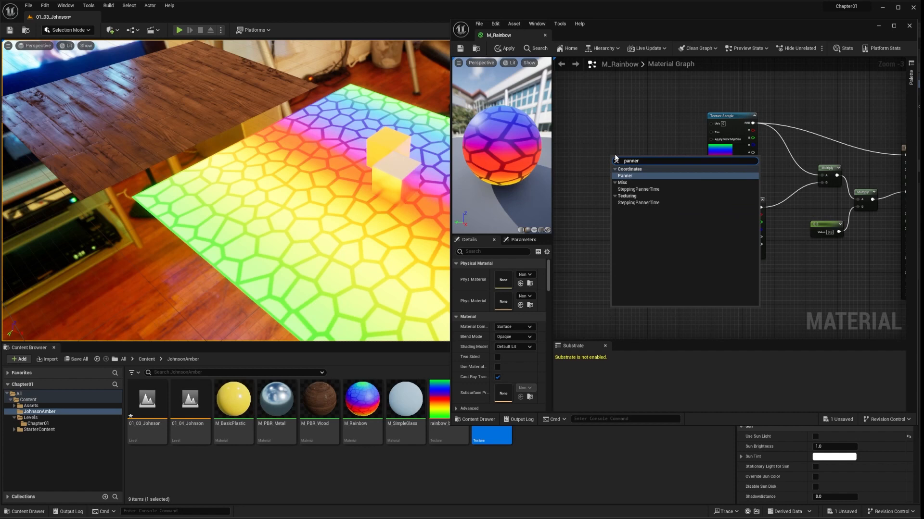
left_click(625, 175)
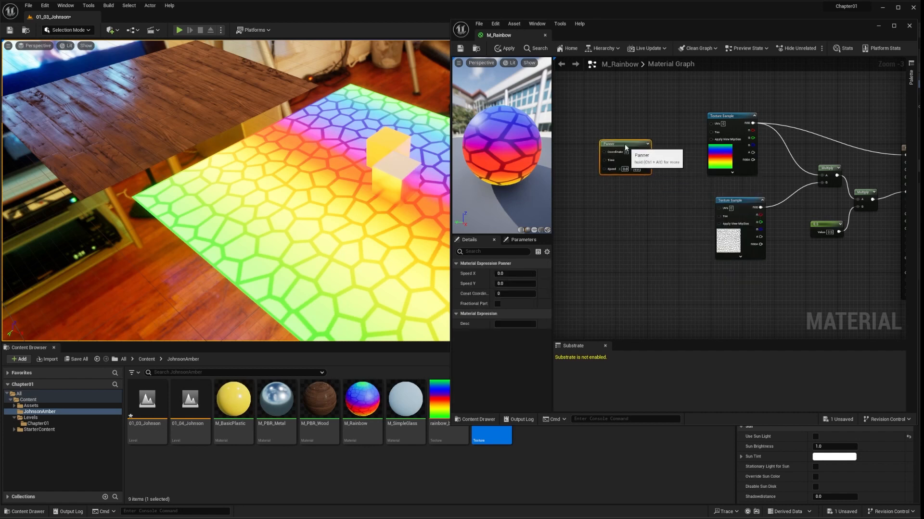
left_click_drag(625, 146, 611, 137)
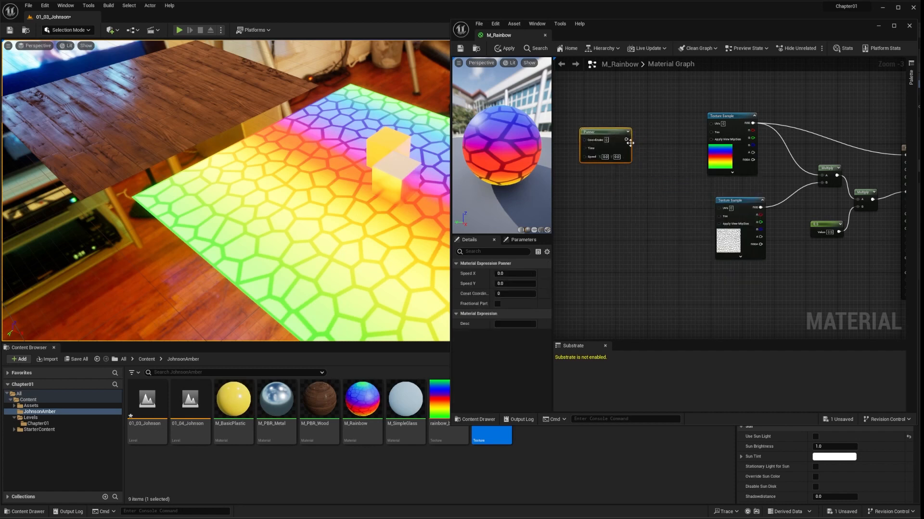
Connect the Panner's output to the UVs inputs of both the rainbow_bc and rainbow_em texture samples
left_click_drag(626, 139, 711, 123)
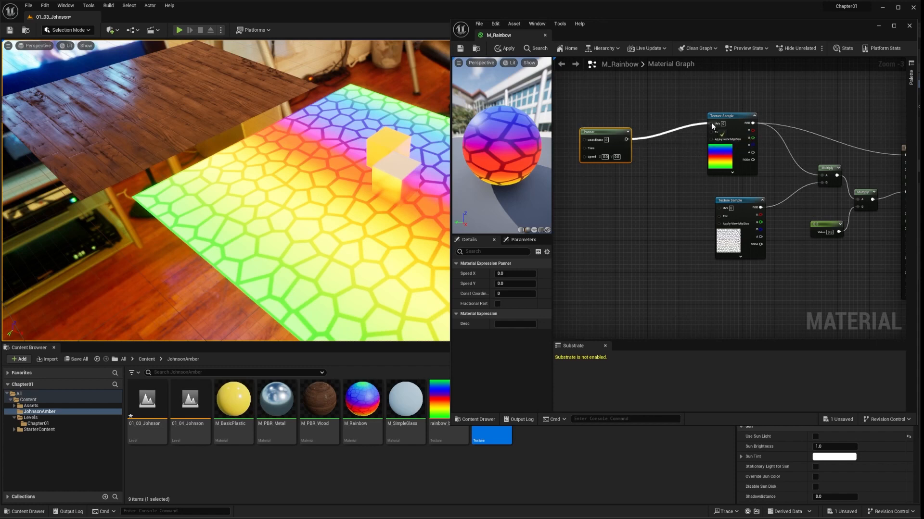
left_click_drag(626, 139, 719, 207)
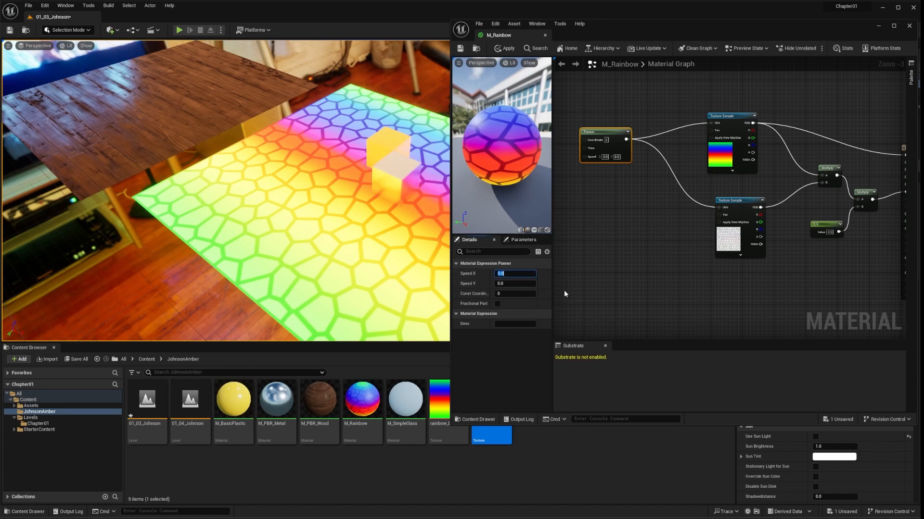
Set the Panner's Speed X and Speed Y both to 1.0 and save M_Rainbow
type("1")
key("Return")
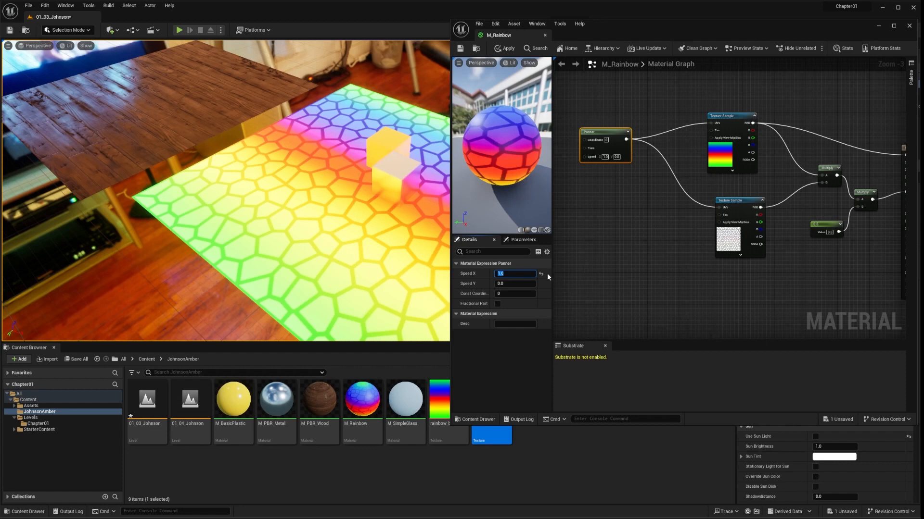
left_click(513, 281)
type("1")
key("Return")
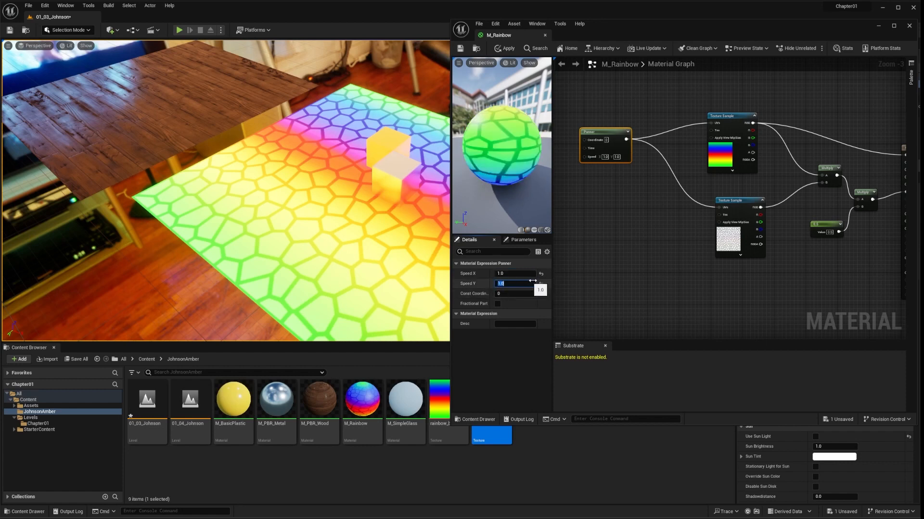
left_click(460, 49)
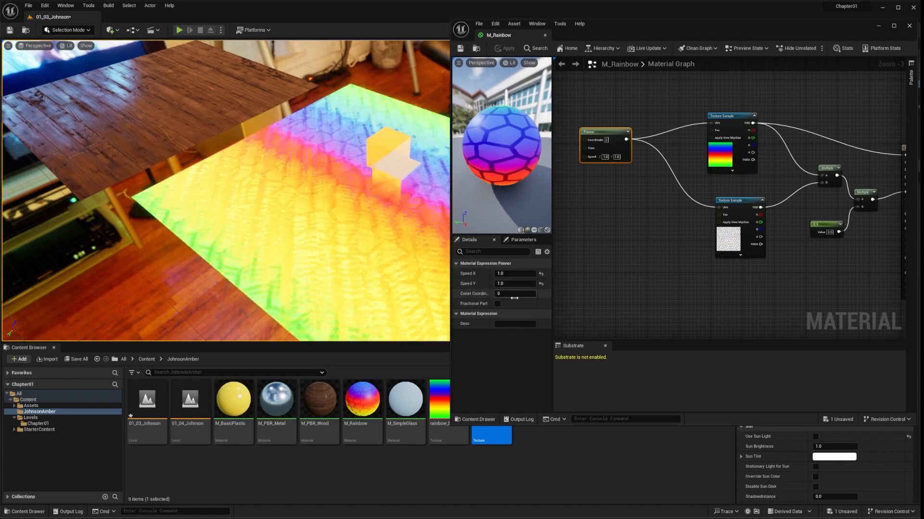
Set the Panner's Speed X to 0, then apply and save M_Rainbow
left_click(505, 274)
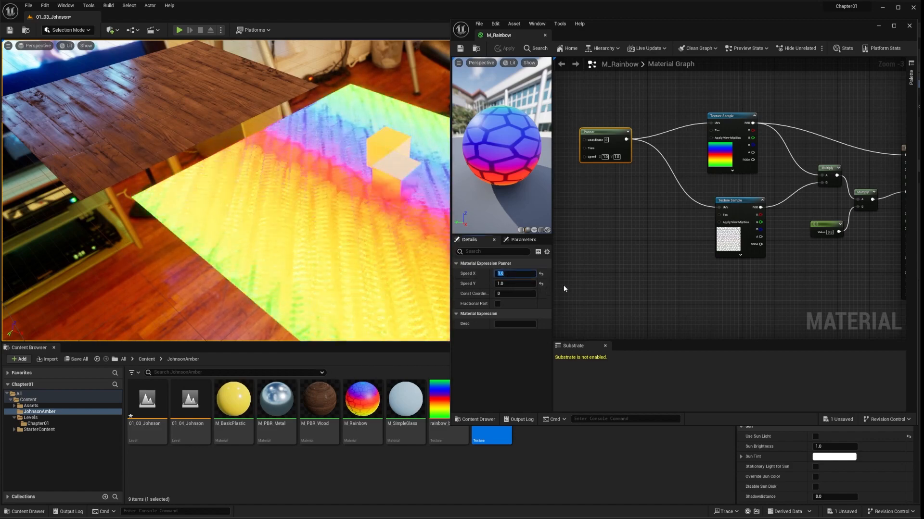
type("0")
key("Return")
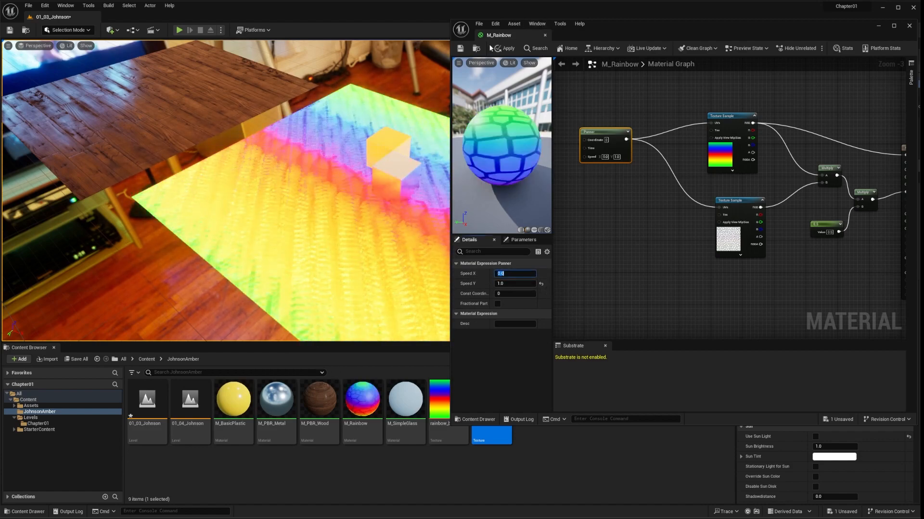
left_click(505, 48)
left_click(462, 50)
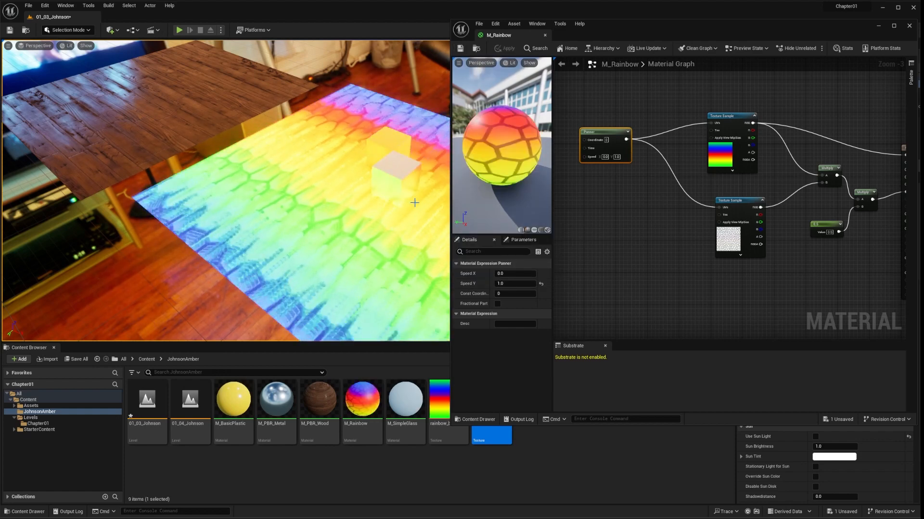
Set the Panner's Speed Y to 0.2 and save M_Rainbow
left_click(502, 284)
type("0.2")
key("Return")
left_click(460, 49)
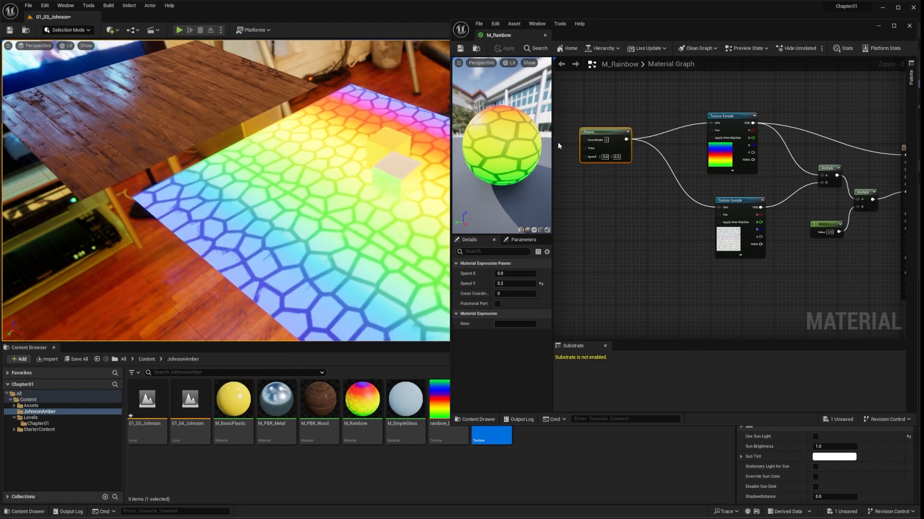
Set the Panner's Speed Y to 0.05, save M_Rainbow, and check the slower movement on the plane
right_click_drag(304, 218, 339, 192)
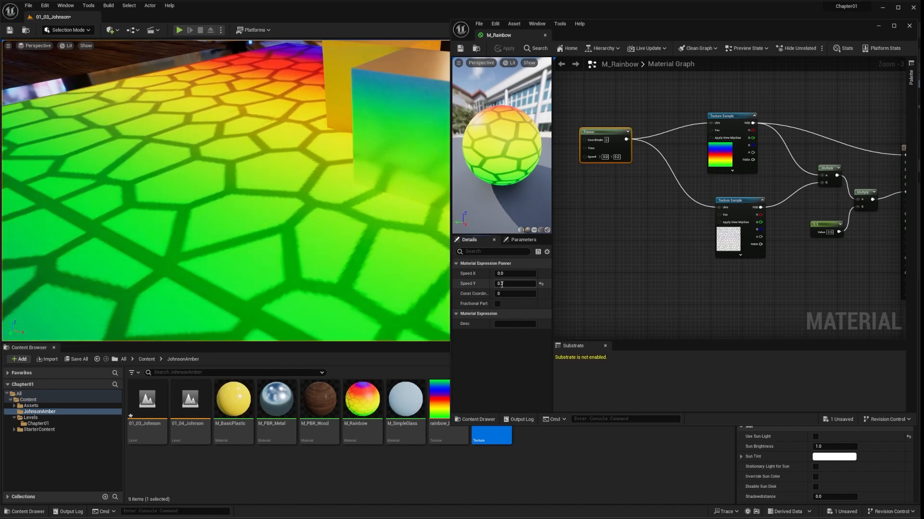
left_click(501, 284)
type("0.05")
key("Return")
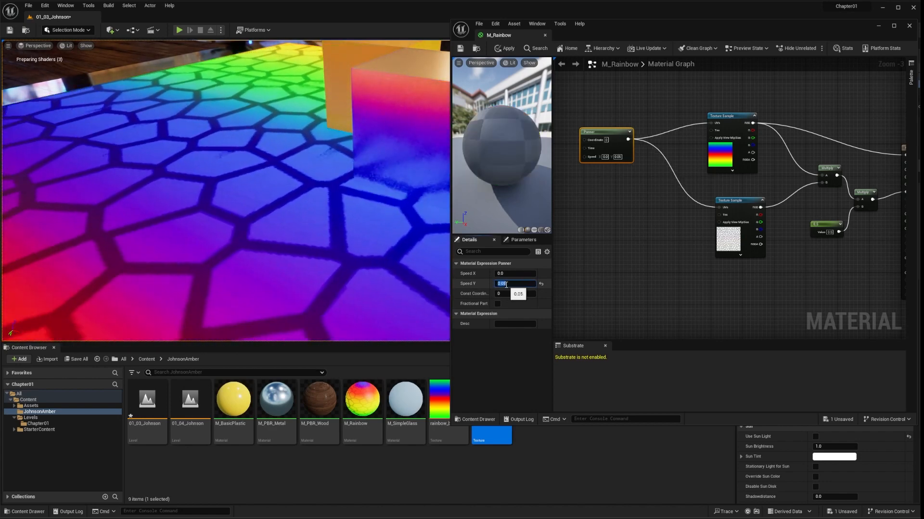
left_click(460, 48)
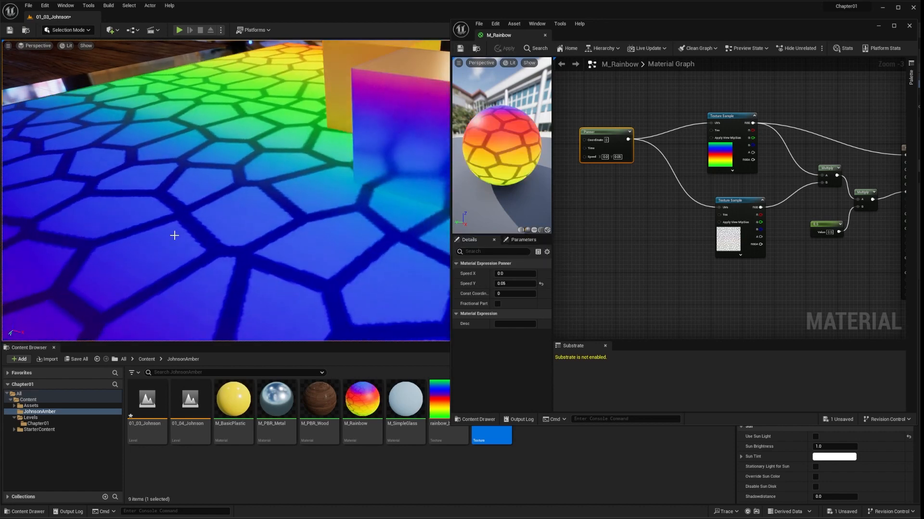
key("s")
right_click_drag(229, 260, 247, 252)
key("s")
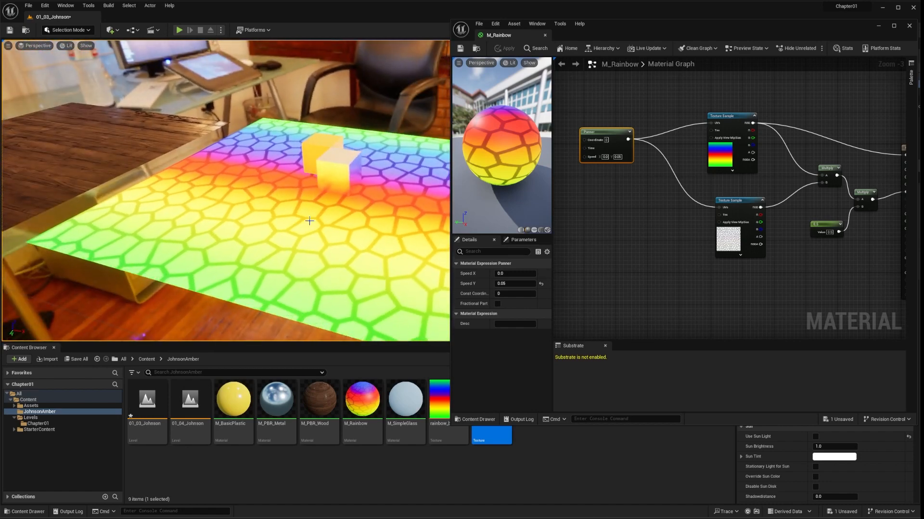
Widen the M_Rainbow editor window and move the Panner node closer to the texture samples
left_click_drag(450, 166, 437, 166)
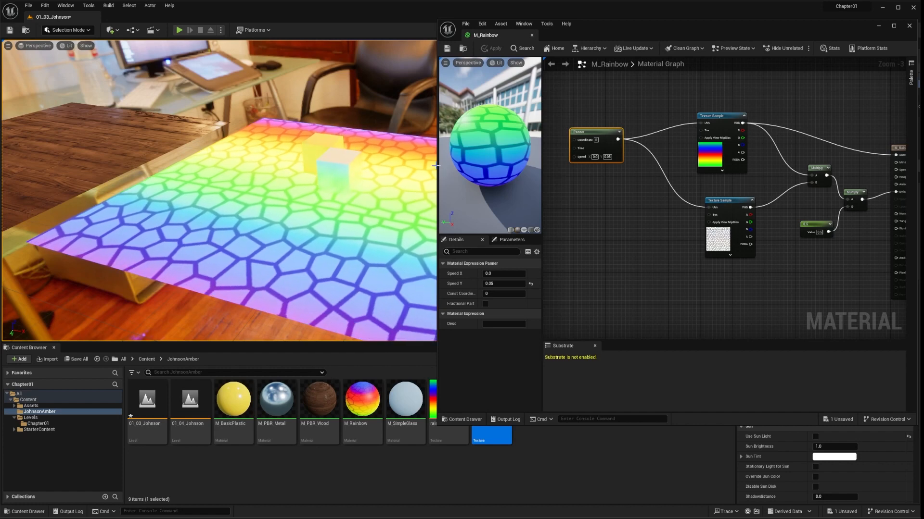
left_click_drag(437, 169, 367, 169)
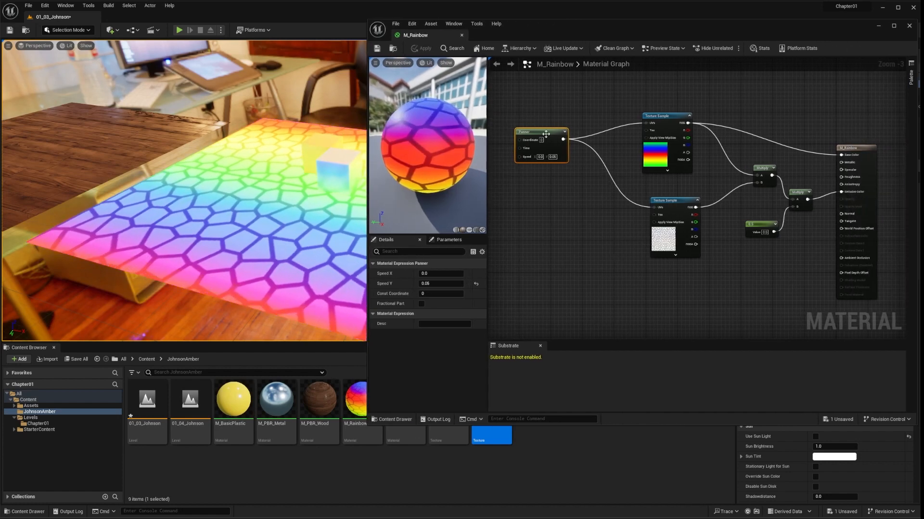
left_click_drag(544, 137, 584, 150)
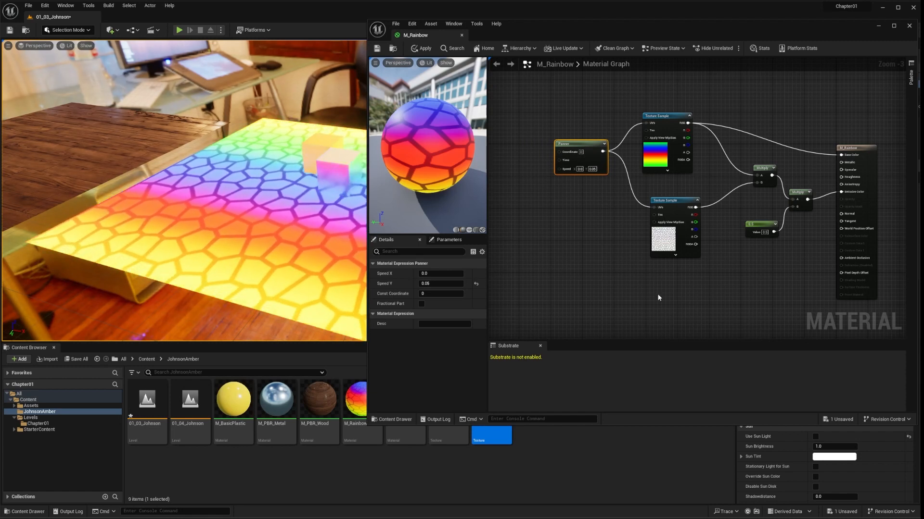
Set the Panner's Speed Y to -1 and save M_Rainbow
left_click(432, 284)
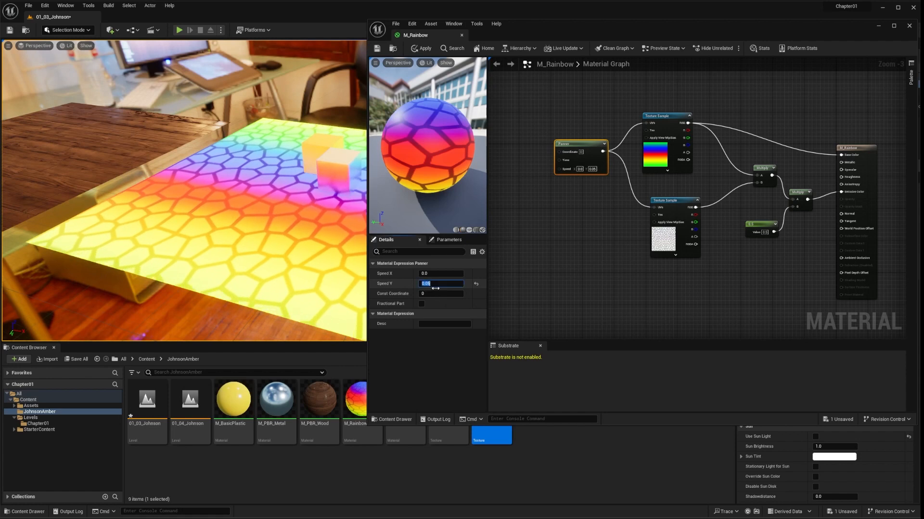
type("-1")
key("Return")
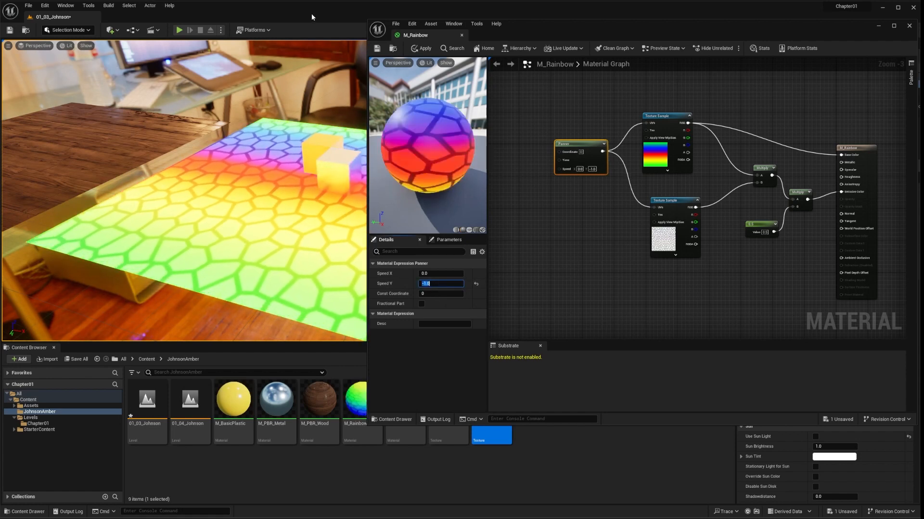
left_click(377, 49)
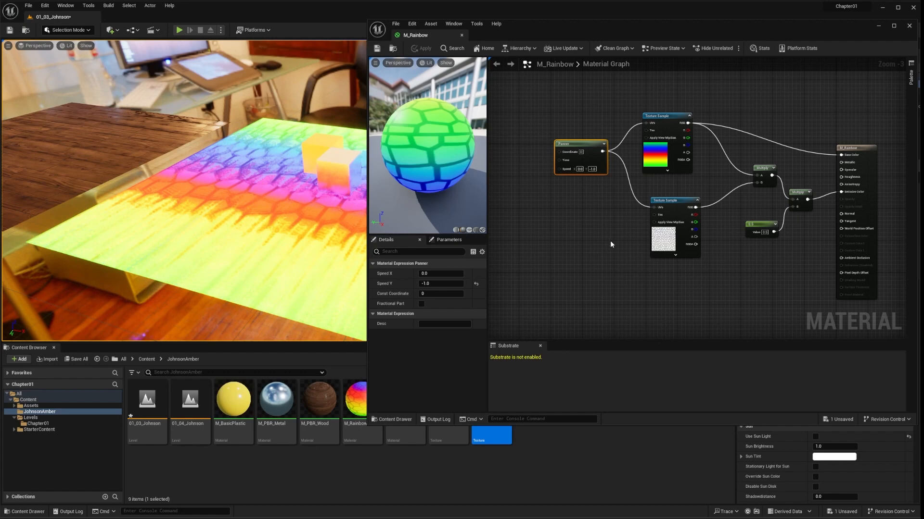
Add a Sine node to the material graph and place it to the left of the Panner
scroll(610, 240, "up", 1)
left_click_drag(564, 221, 538, 215)
right_click_drag(582, 234, 685, 250)
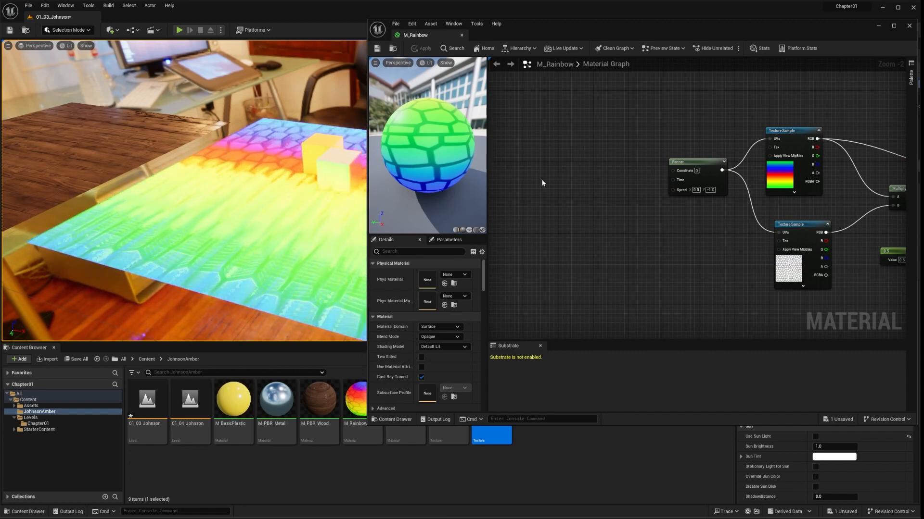
right_click(562, 175)
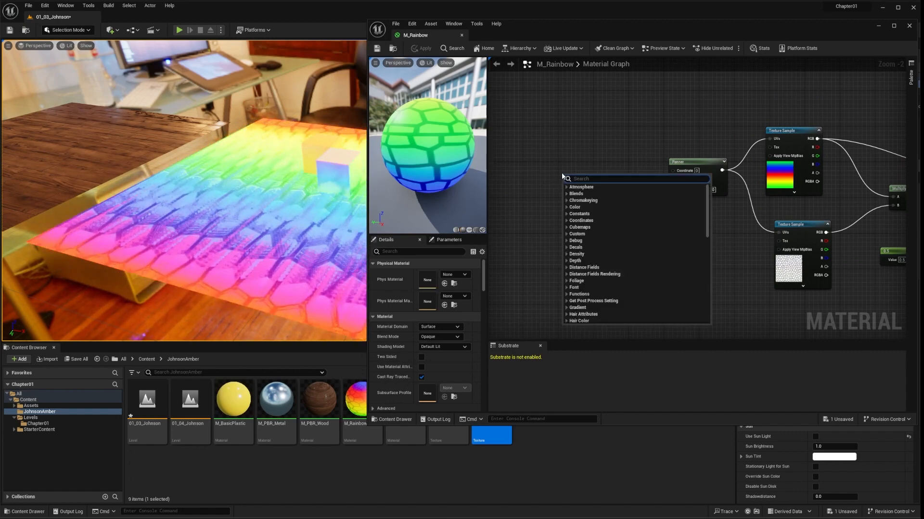
type("sine")
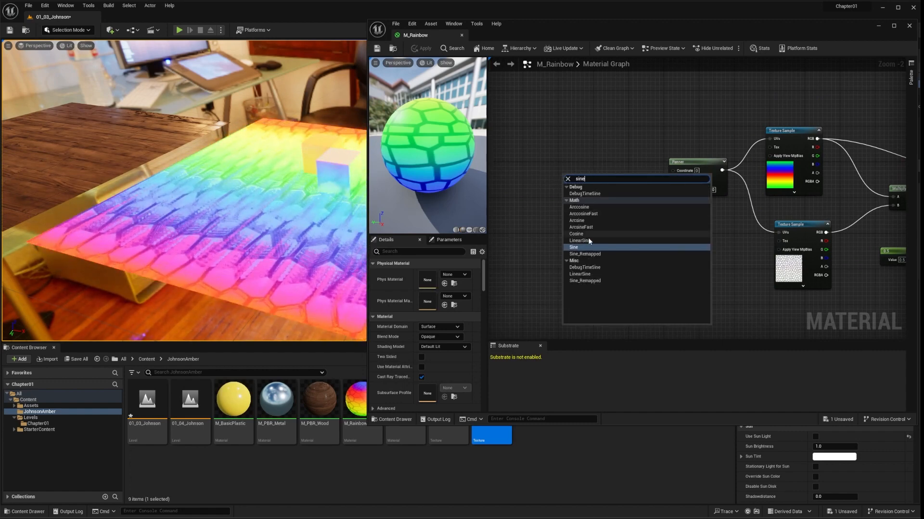
left_click(585, 247)
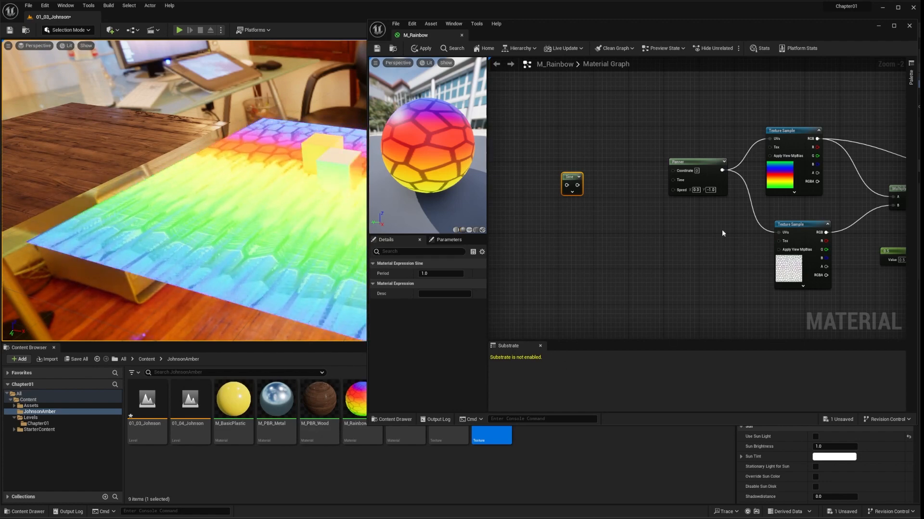
left_click_drag(570, 177, 579, 153)
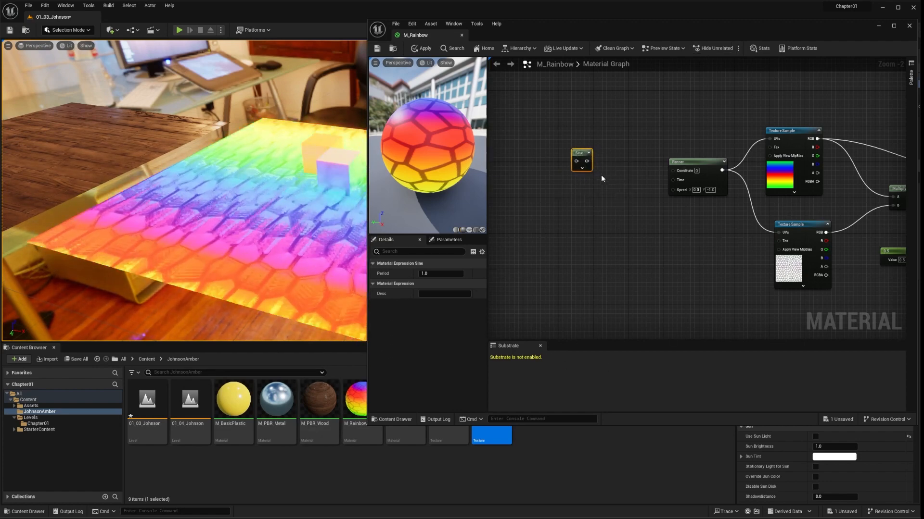
Connect the Sine node's output to the Panner's Speed input, line the two up, and leave the Sine node expanded
left_click(582, 168)
left_click_drag(606, 161, 674, 189)
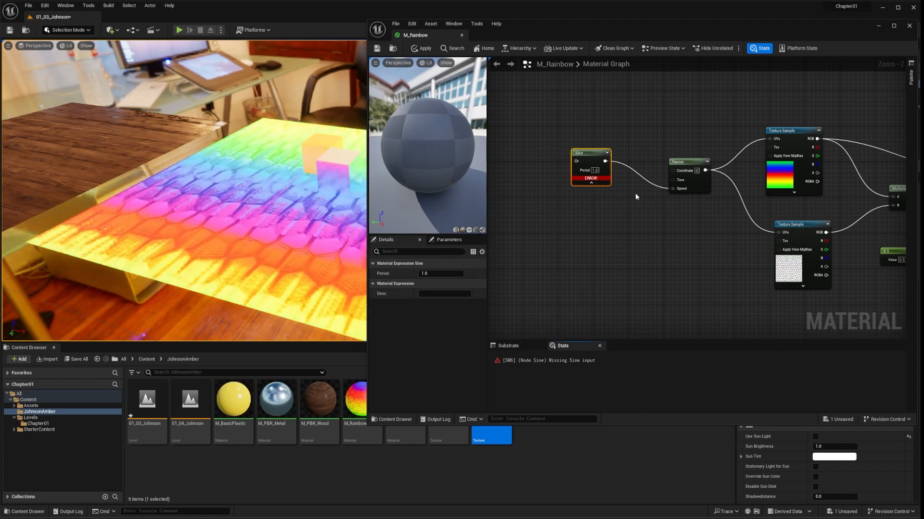
left_click_drag(587, 158, 588, 187)
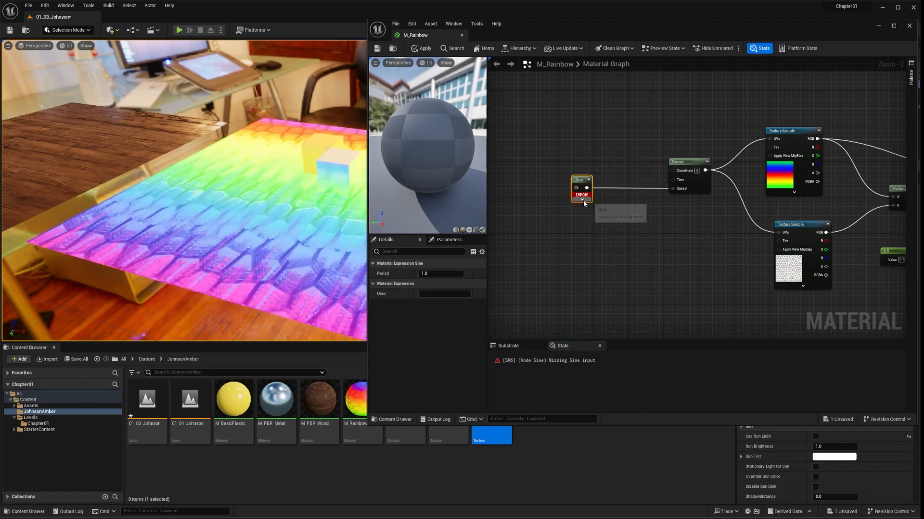
left_click(582, 199)
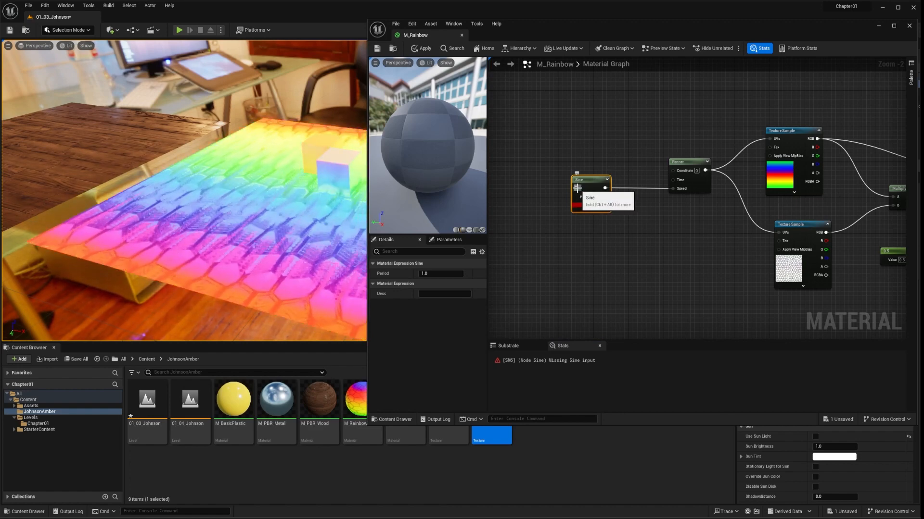
Add a Time node feeding the Sine node's input, space it out to the left of the Sine, and save M_Rainbow
left_click_drag(576, 187, 542, 189)
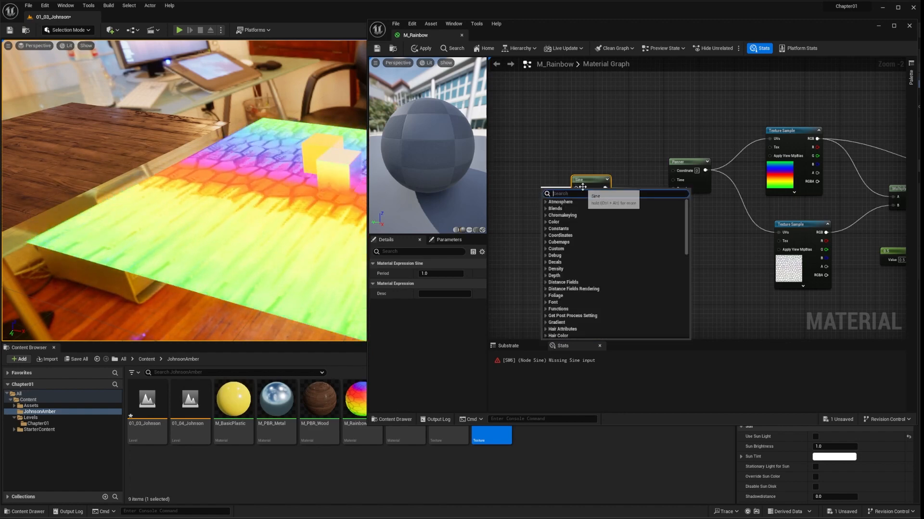
type("time")
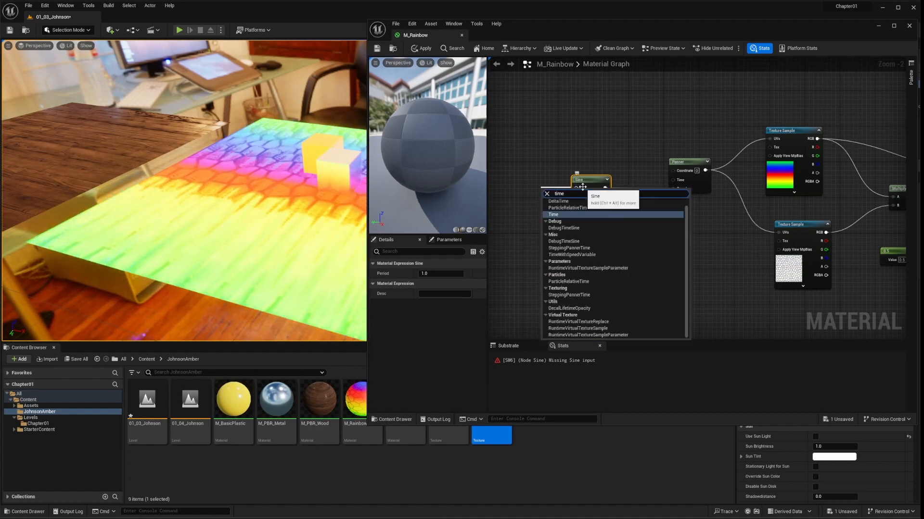
left_click(558, 214)
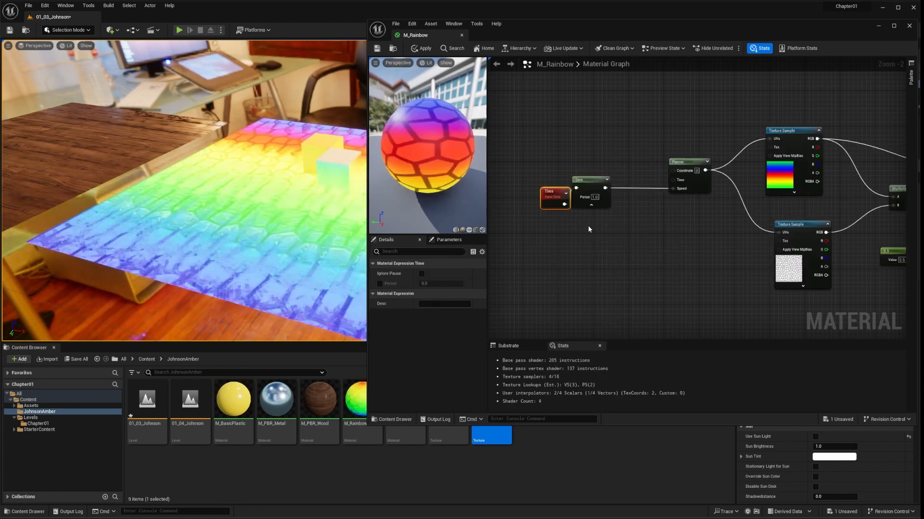
left_click_drag(537, 188, 507, 180)
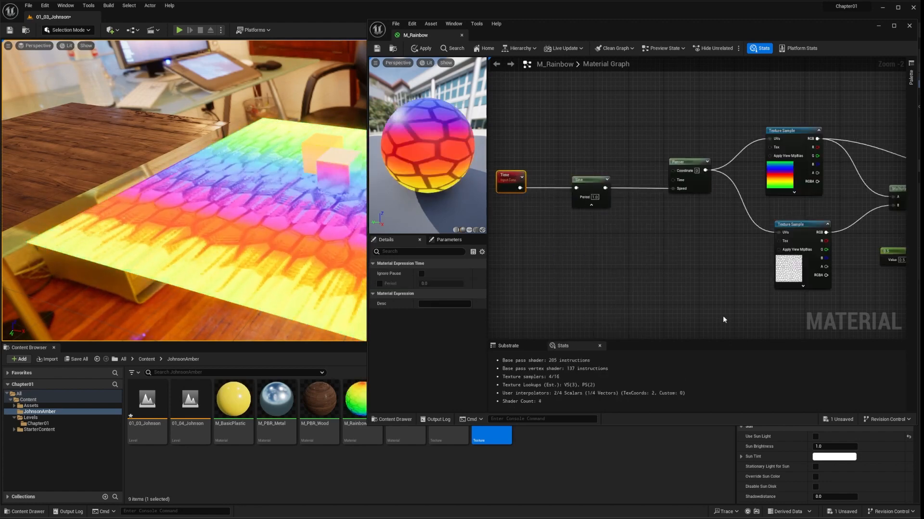
left_click_drag(597, 186, 597, 181)
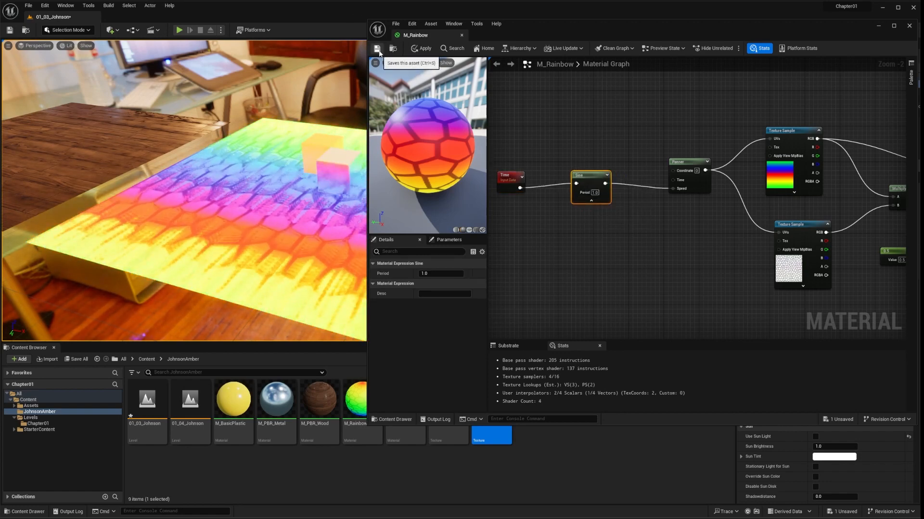
left_click(378, 50)
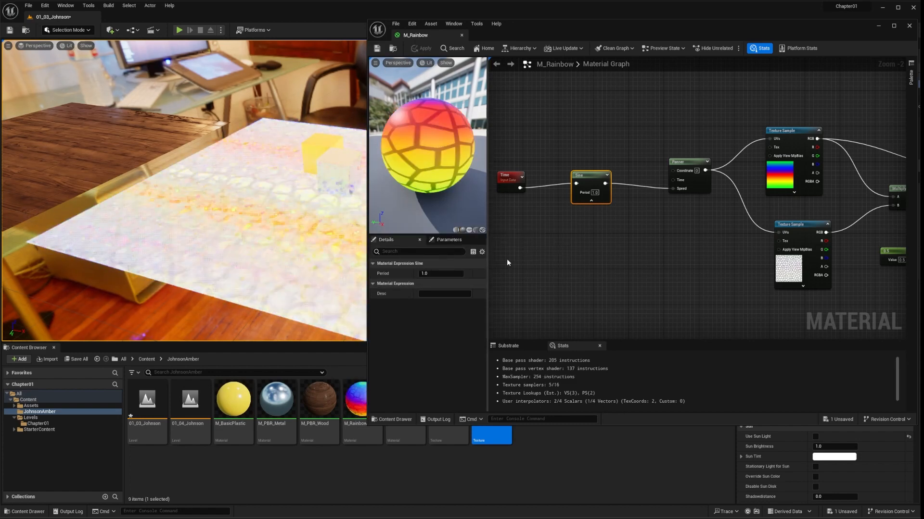
Set the Sine node's Period to 10 and save M_Rainbow
left_click(503, 175)
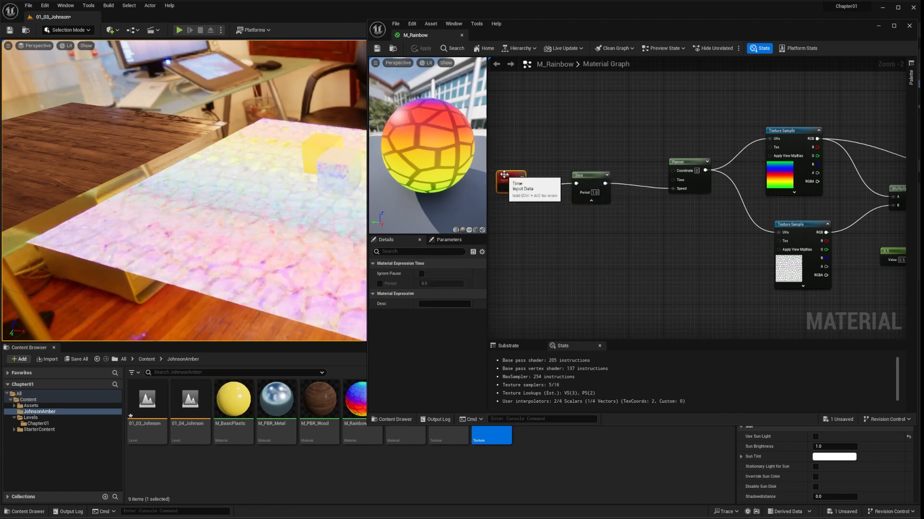
left_click_drag(586, 171, 595, 173)
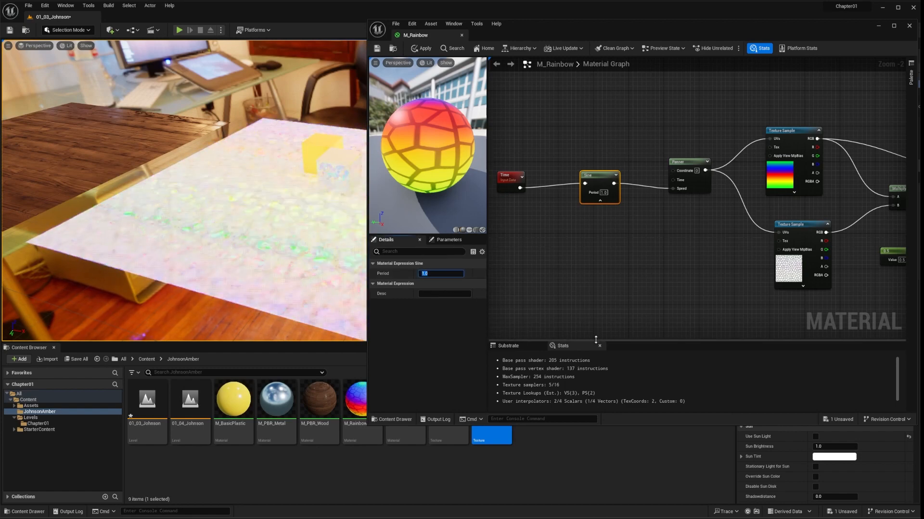
key("Return")
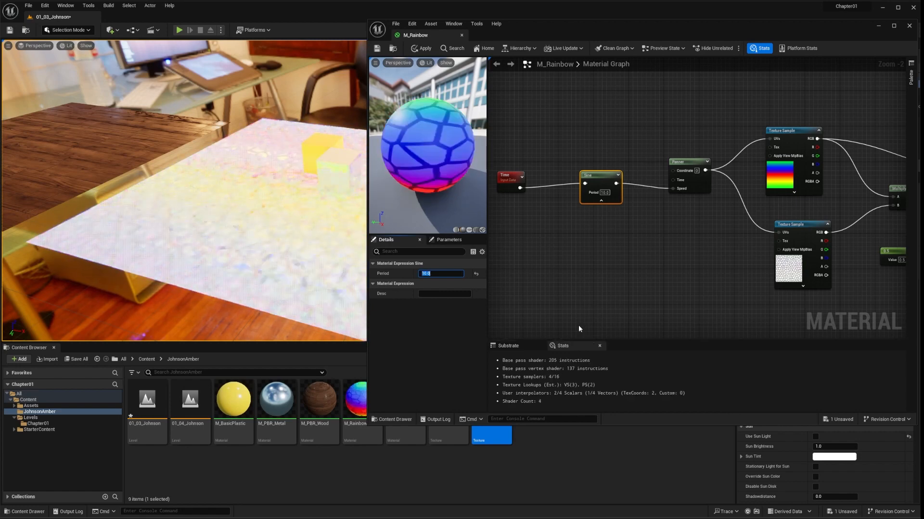
left_click(378, 49)
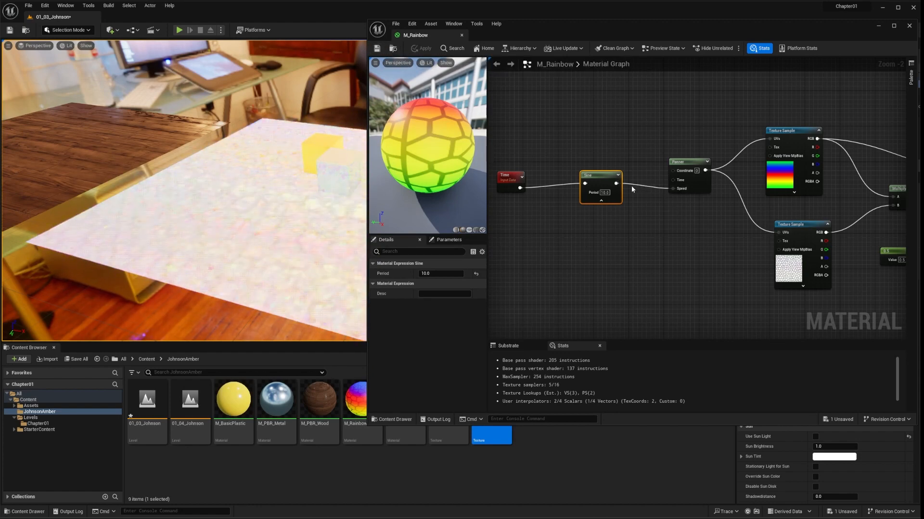
Try feeding the Sine node's output into the Panner's Coordinate input instead of its Speed input
left_click_drag(615, 183, 654, 188)
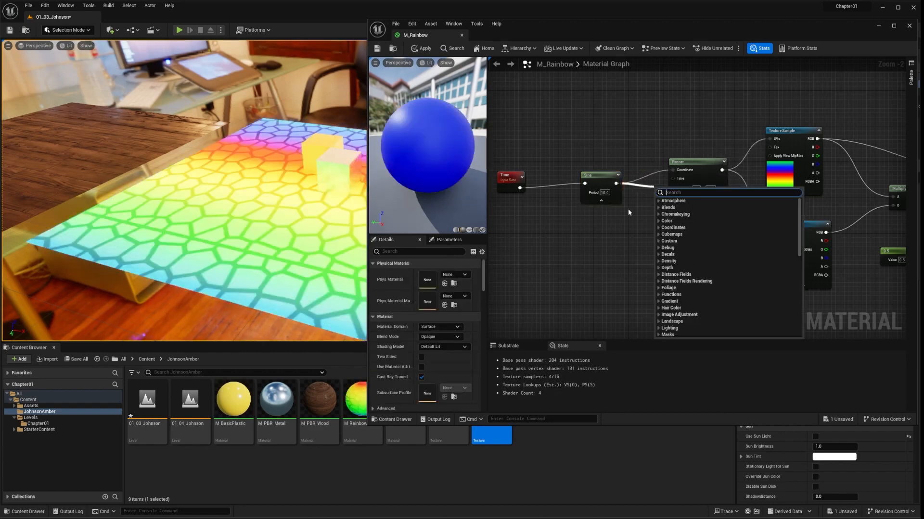
left_click(627, 209)
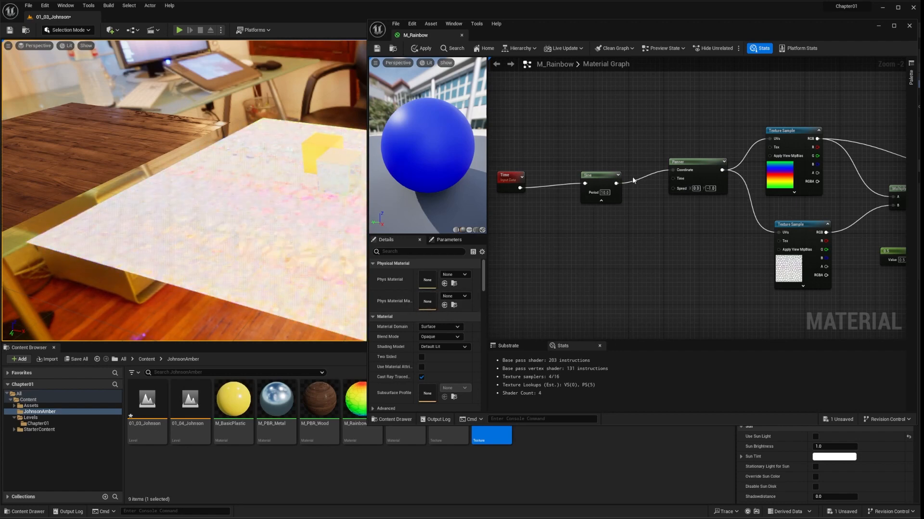
Set the Sine node's Period back to 1 and save M_Rainbow
left_click(600, 188)
left_click(437, 274)
type("1")
key("Return")
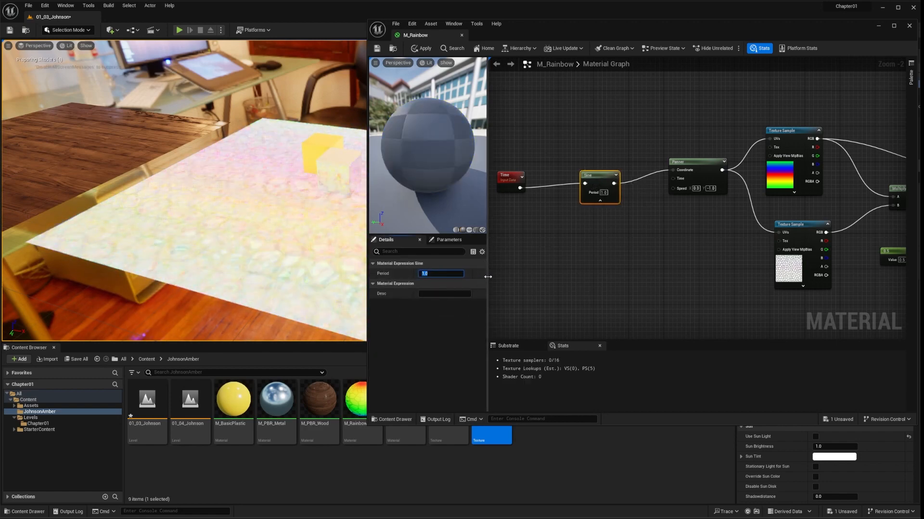
left_click(376, 49)
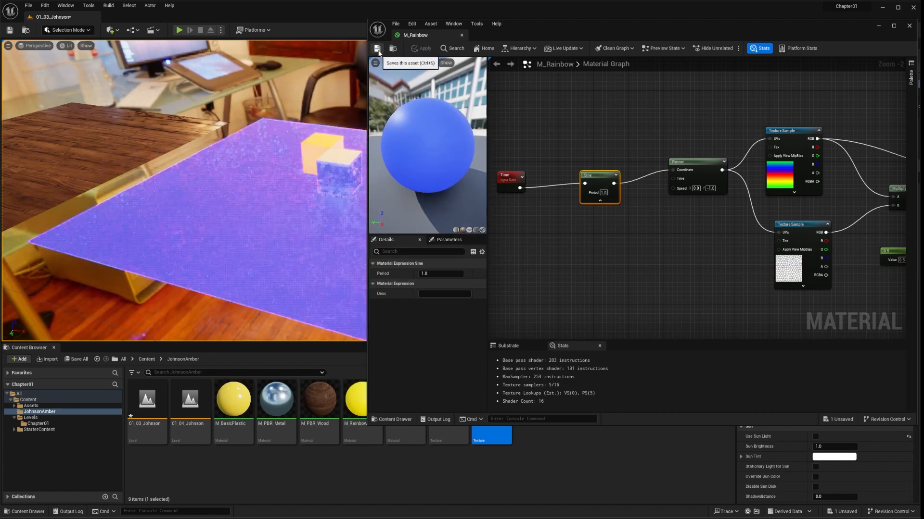
Connect the Sine node's output to the Panner's Time input and break its link to Coordinate
left_click_drag(613, 183, 676, 182)
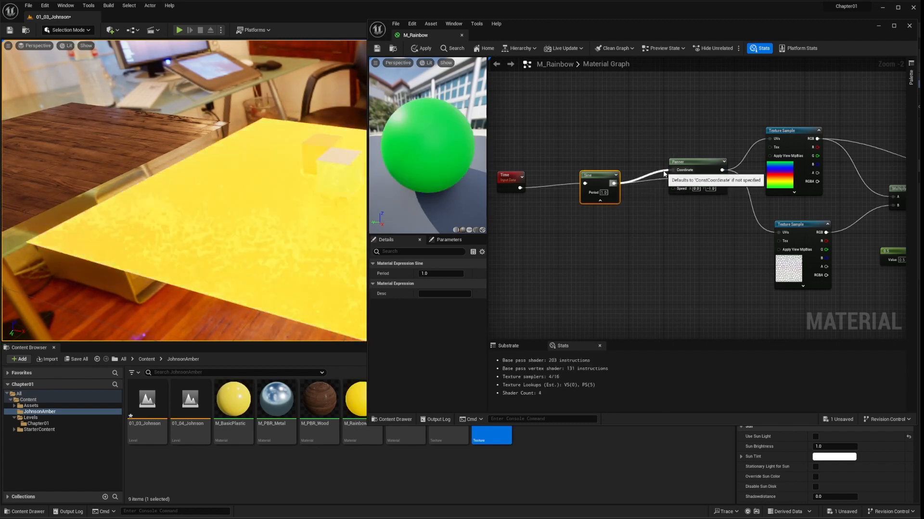
left_click(663, 171, "ctrl")
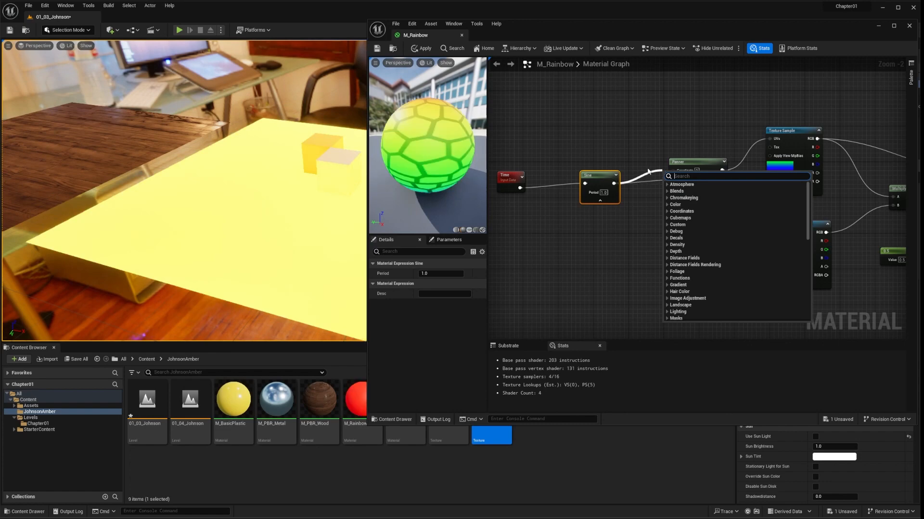
left_click(647, 145)
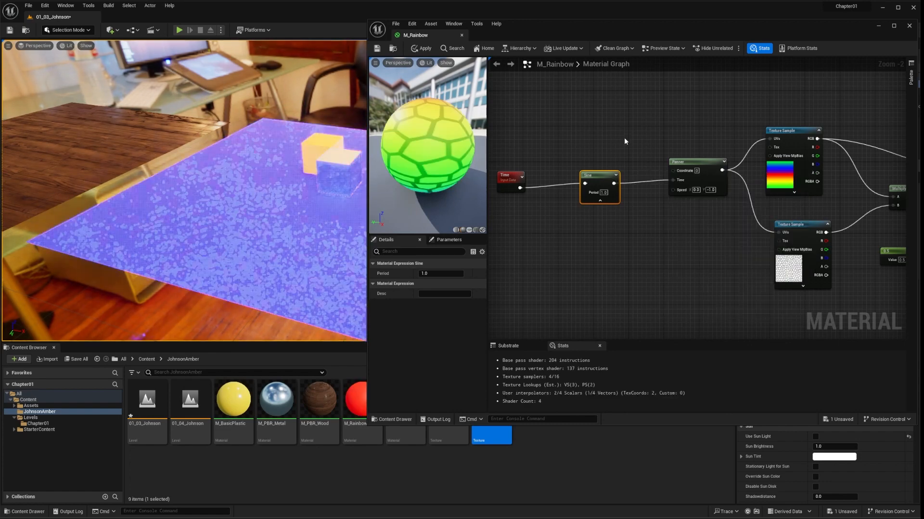
Connect the Sine node's output to the Panner's Speed input and try to break its link to Time
left_click_drag(613, 183, 674, 191)
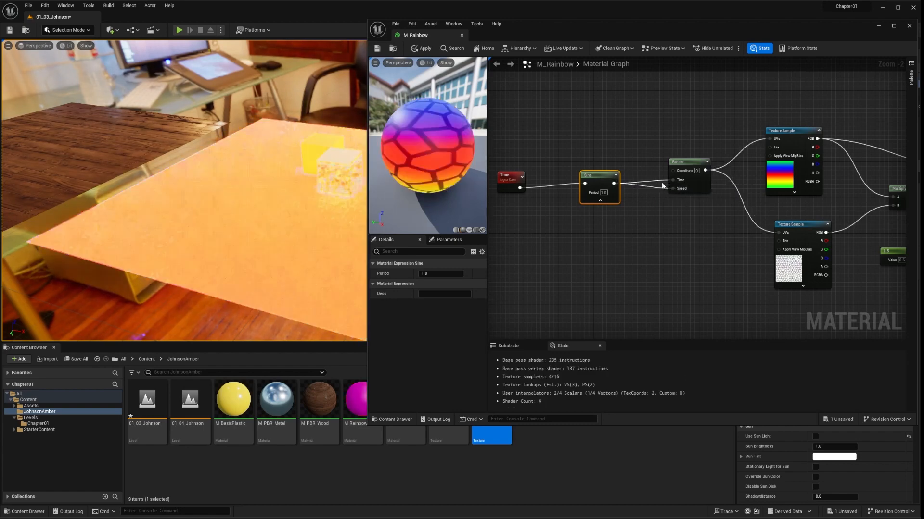
left_click(661, 183)
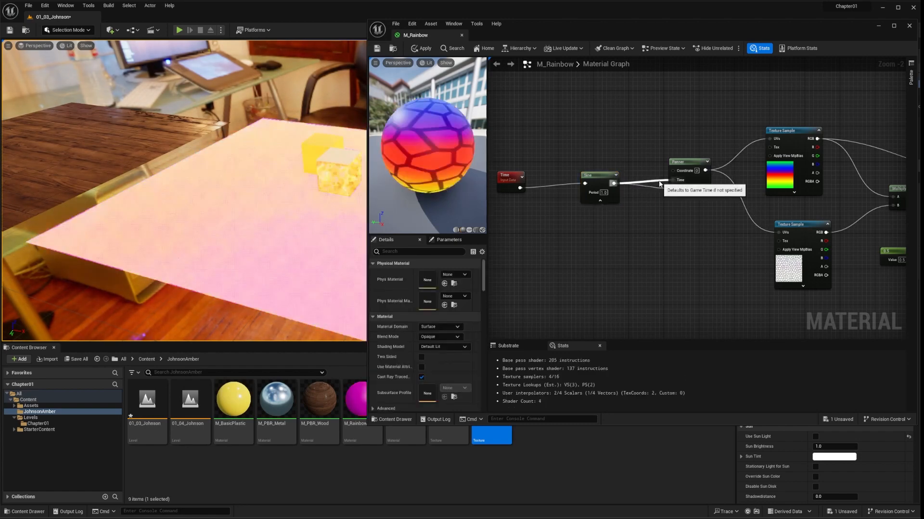
left_click_drag(659, 183, 641, 169)
key("Escape")
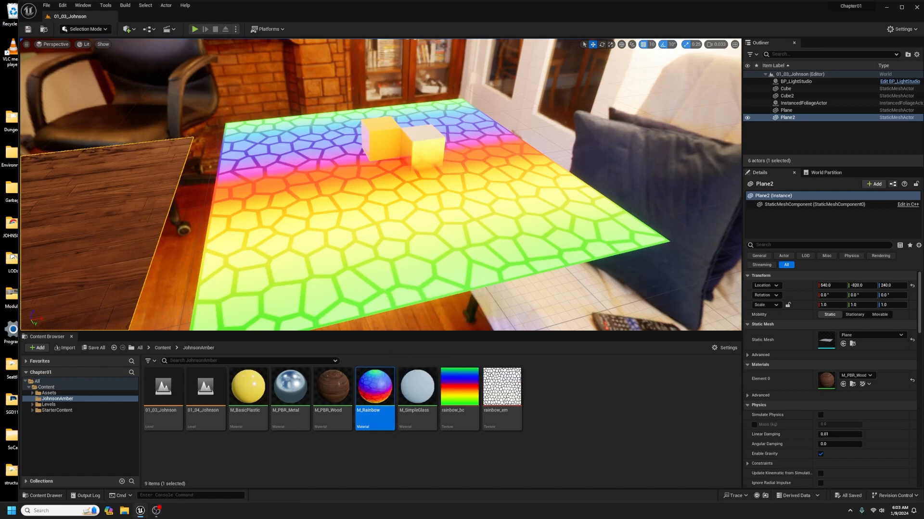
Bring the M_Rainbow material editor over the level editor and check the preview's viewport options for Realtime
left_click_drag(923, 154, 308, 40)
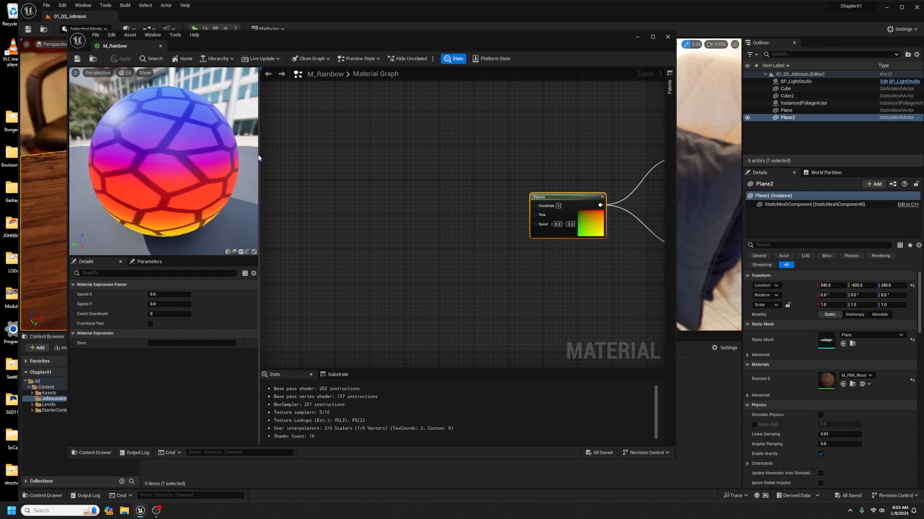
left_click(76, 73)
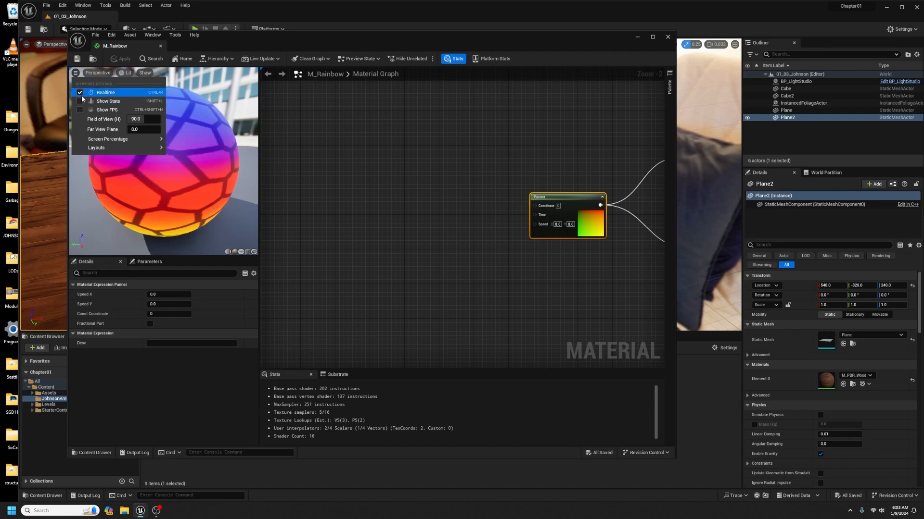
left_click_drag(327, 36, 295, 33)
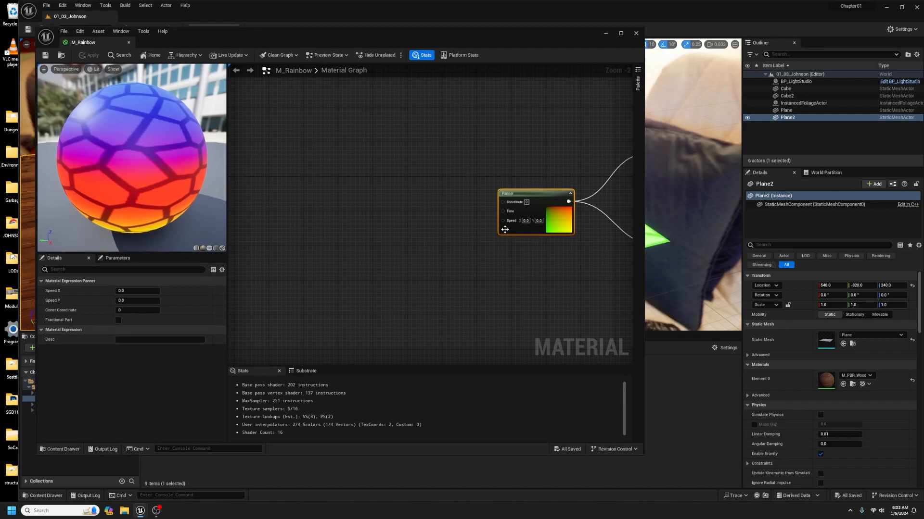
Try Speed X values of 1 and 0.5 on the Panner, and reset Speed X to 0
left_click(129, 291)
type("1")
key("Return")
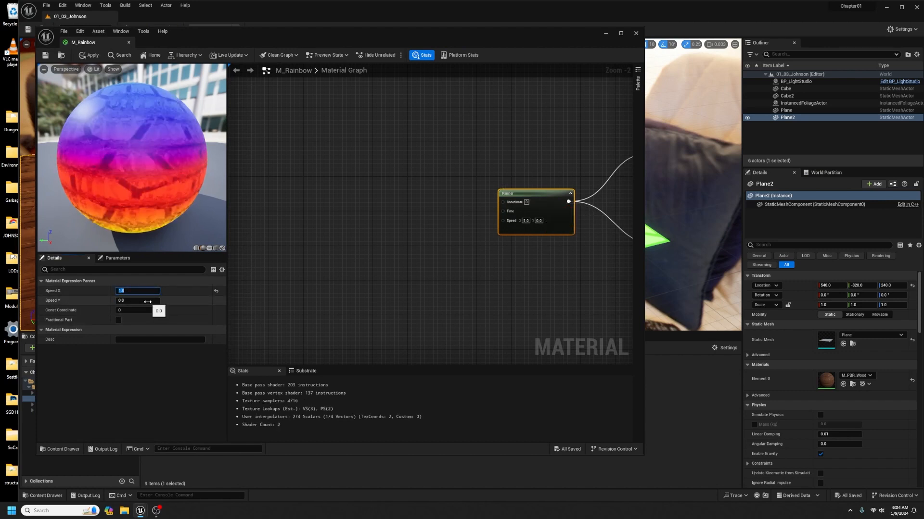
type("0.5")
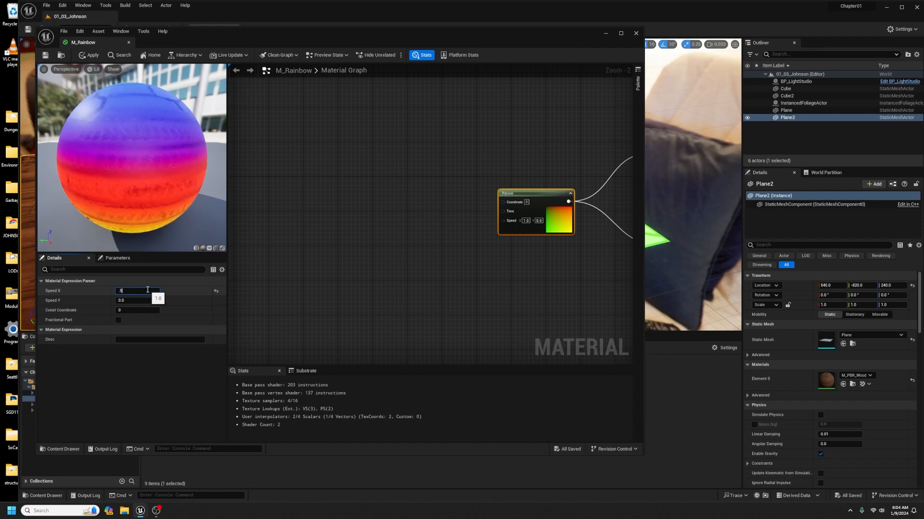
key("Return")
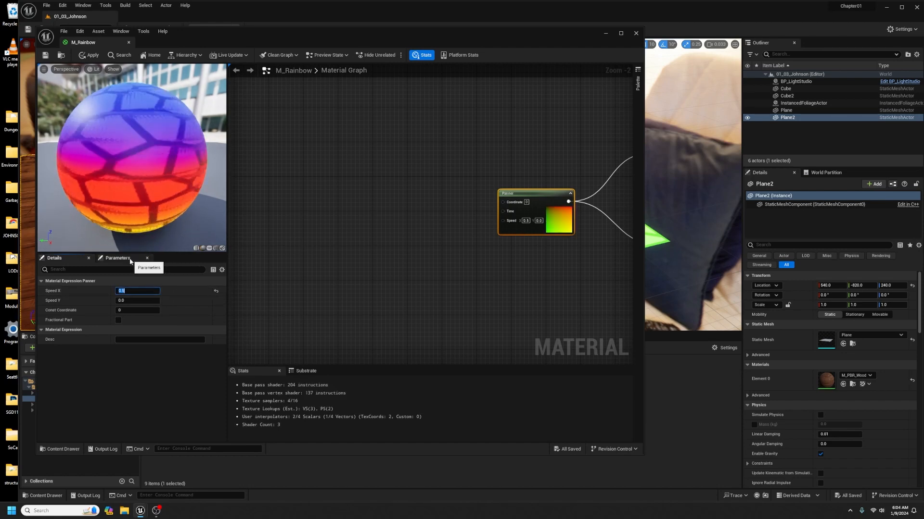
type("0")
key("Return")
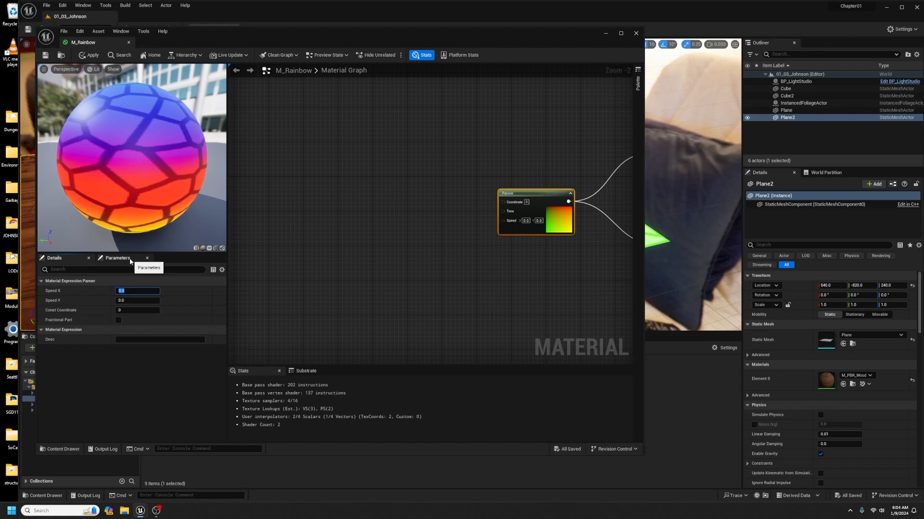
Add a Sine node to the material graph and place it to the left of the Panner
right_click(360, 222)
type("sine")
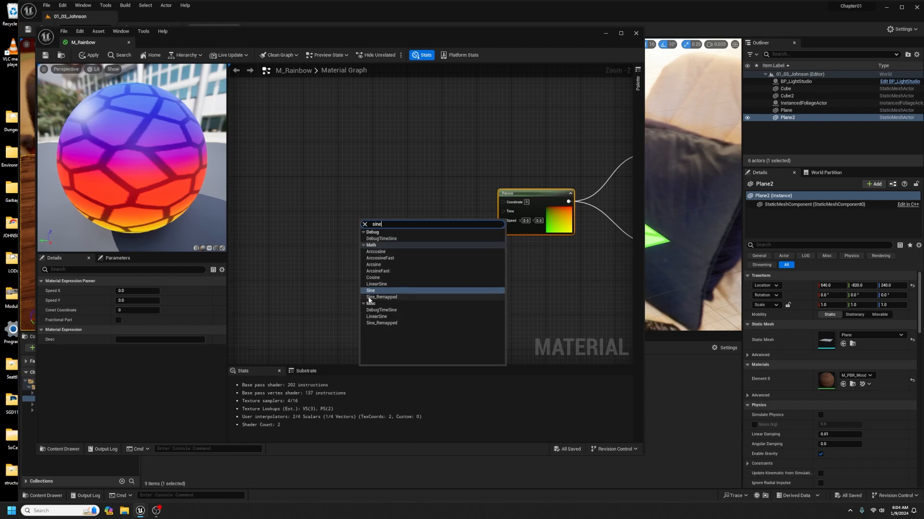
left_click(433, 290)
left_click_drag(362, 222, 367, 180)
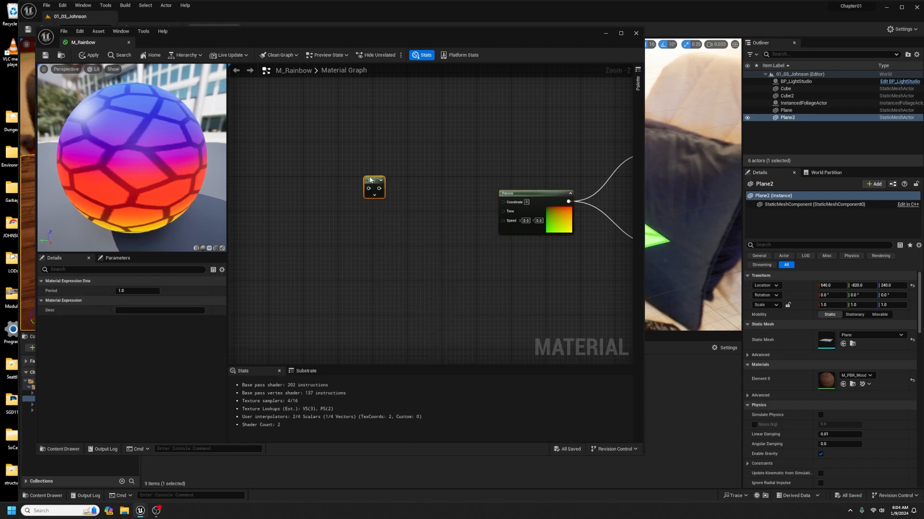
Add a Time node to the left of the Sine and wire Time through Sine into the Panner's Speed input
right_click(375, 254)
type("tim")
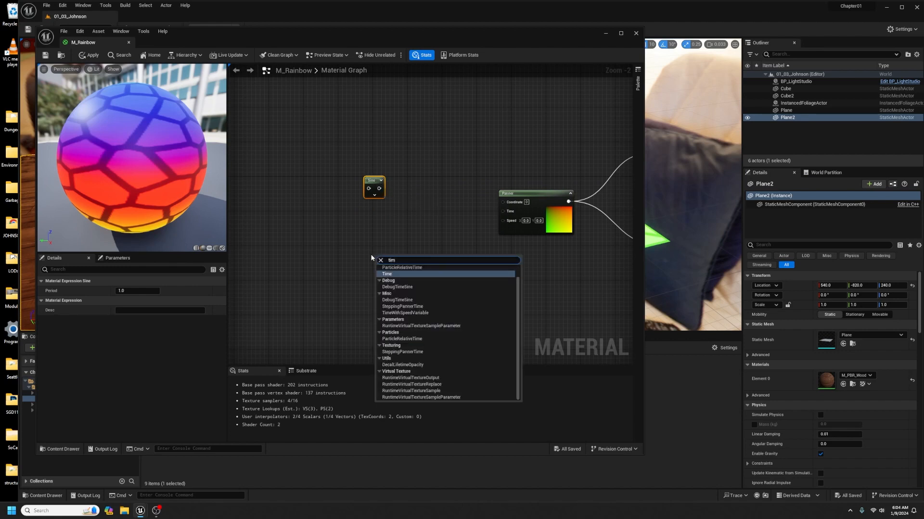
key("Return")
left_click_drag(378, 261, 502, 219)
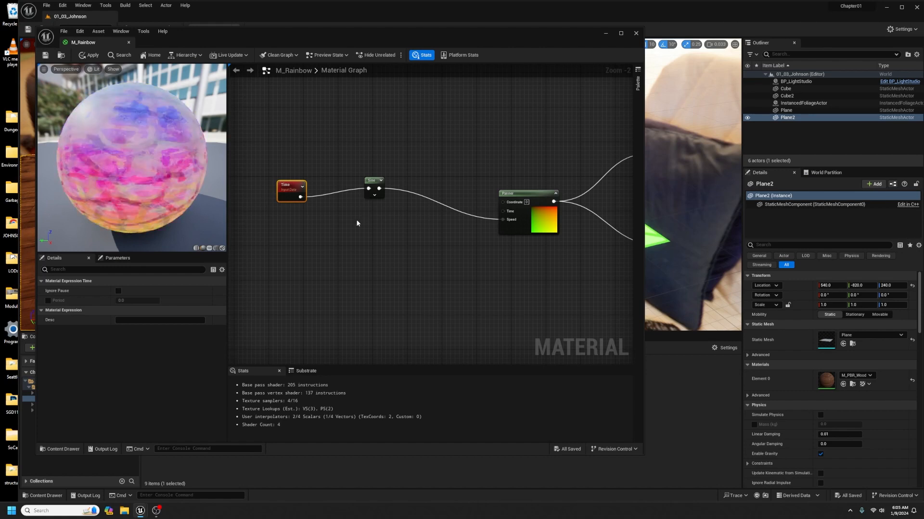
Insert a Multiply node between the Sine node's output and the Panner's Speed input, using its A input
right_click(397, 255)
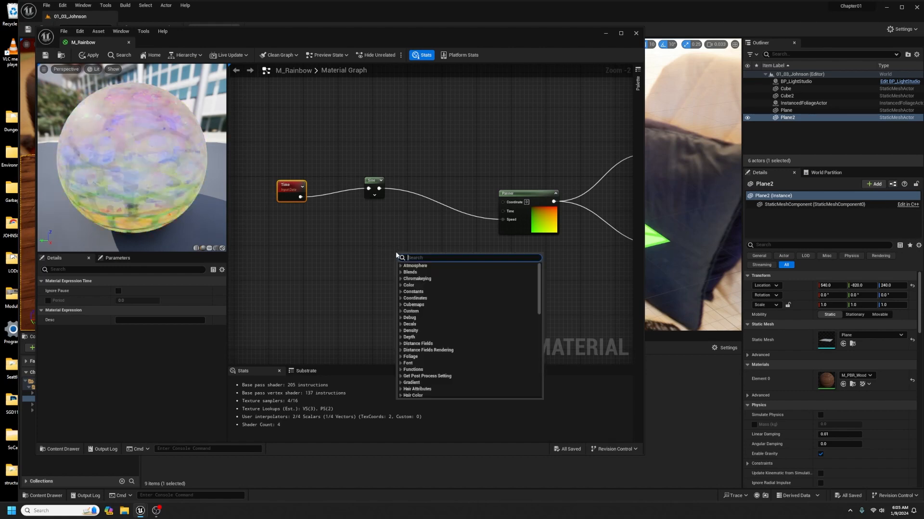
type("mult")
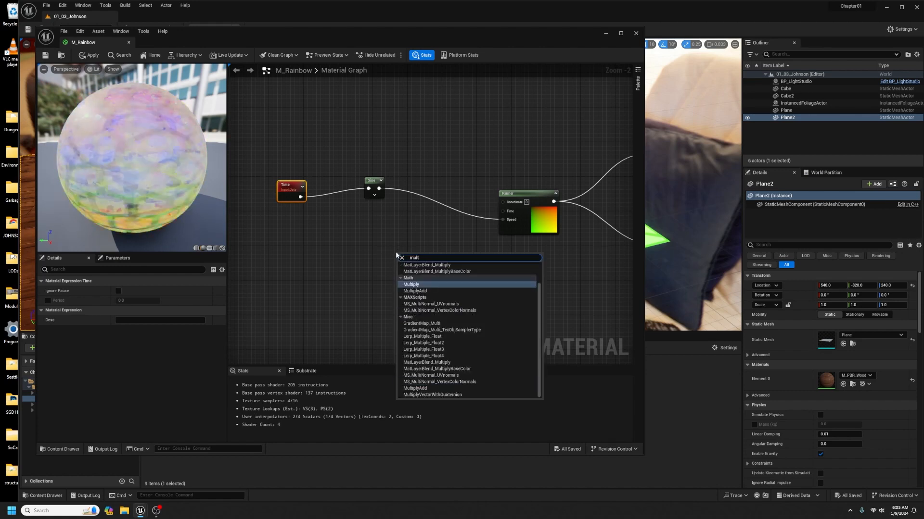
key("Return")
left_click_drag(396, 255, 408, 228)
left_click_drag(378, 188, 412, 236)
left_click_drag(434, 235, 503, 218)
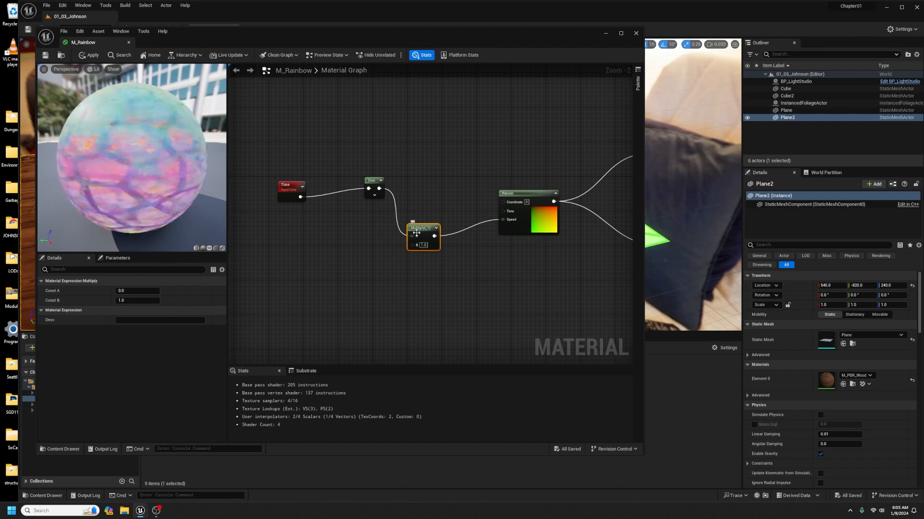
Add a Constant node with the value 0.00001 and connect it to the Multiply node's B input
scroll(357, 275, "up", 1)
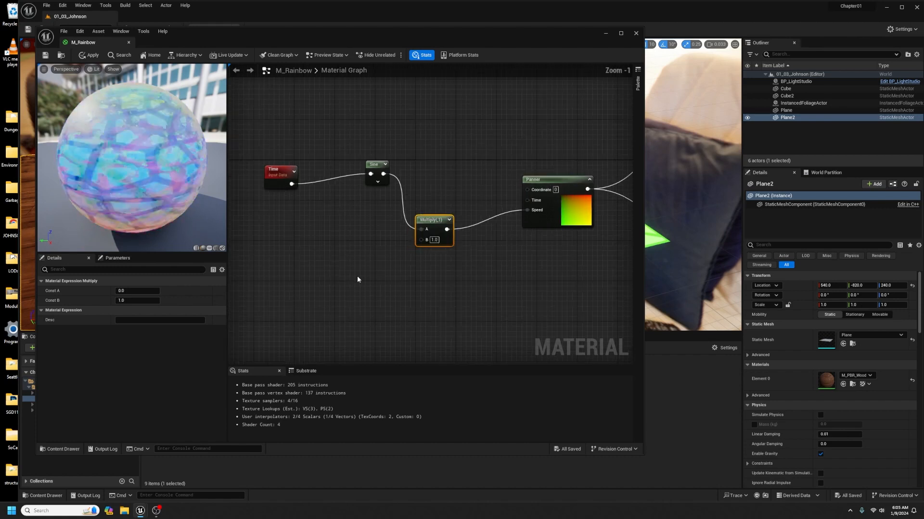
left_click(336, 266)
left_click_drag(384, 281, 423, 240)
left_click(346, 250)
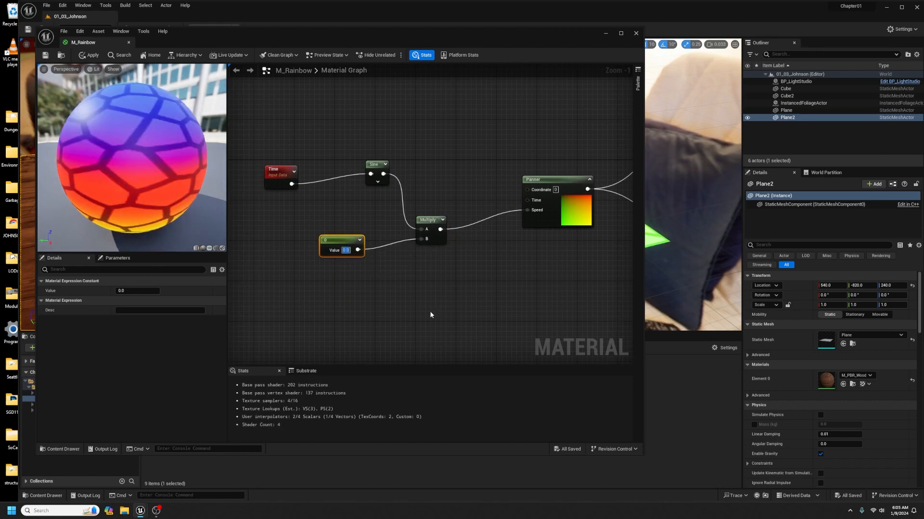
type("1")
type("00")
type("00")
type("1")
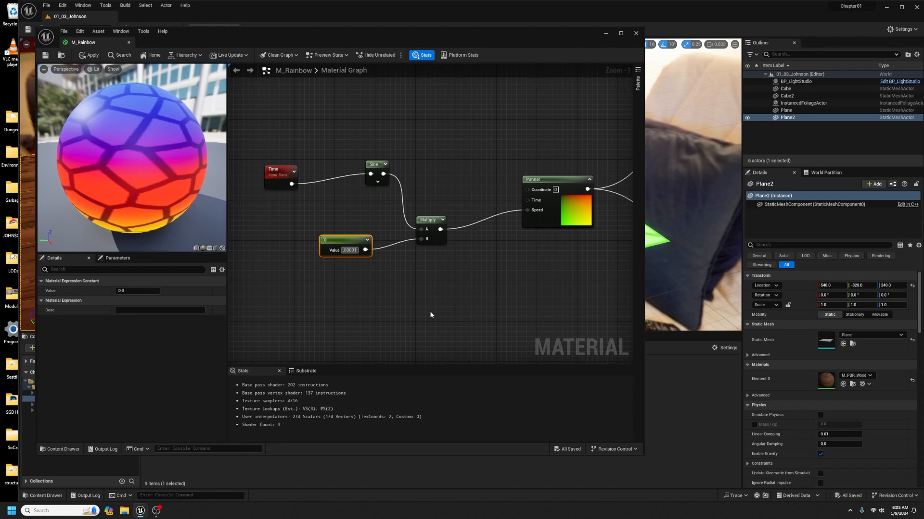
key("Return")
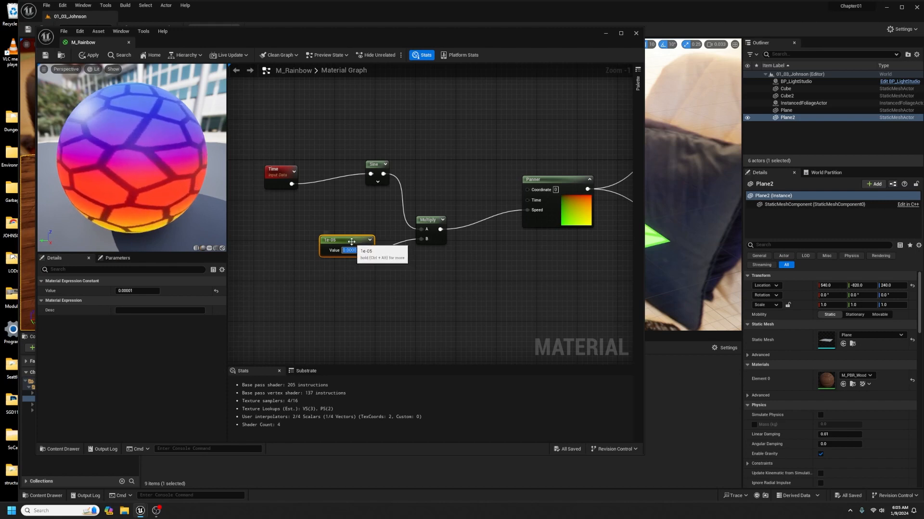
Rearrange the Time, Sine, Multiply and Constant nodes into a tidy group up and to the left of the Panner
left_click_drag(352, 241, 331, 242)
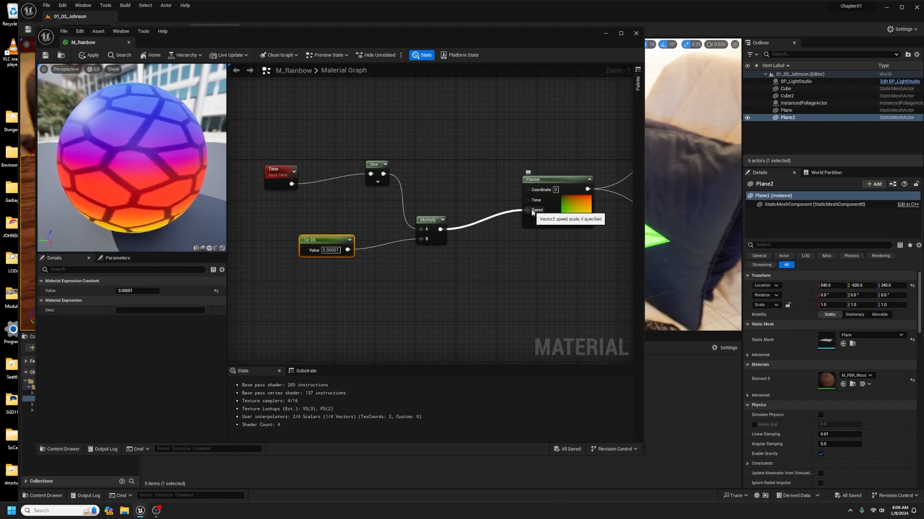
left_click(282, 172)
left_click_drag(282, 172, 296, 131)
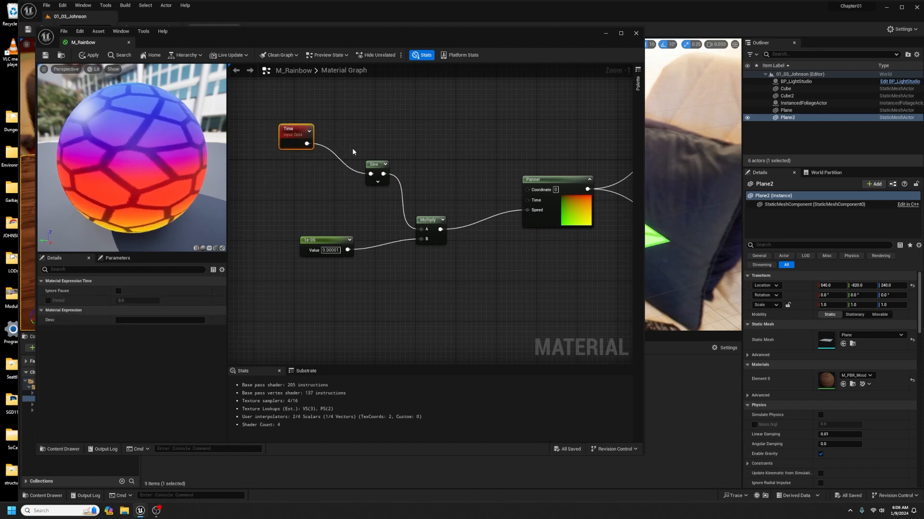
left_click_drag(375, 165, 355, 130)
left_click_drag(427, 220, 397, 178)
left_click_drag(316, 240, 291, 200)
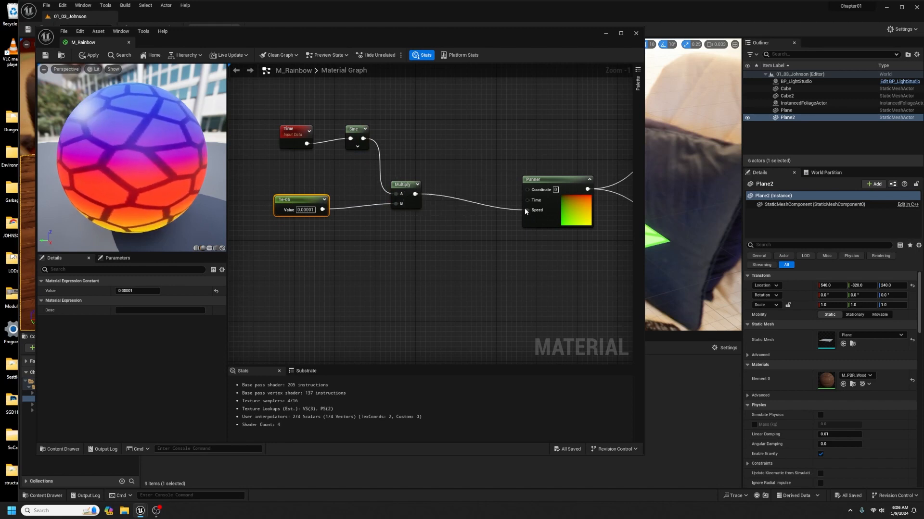
left_click(550, 183)
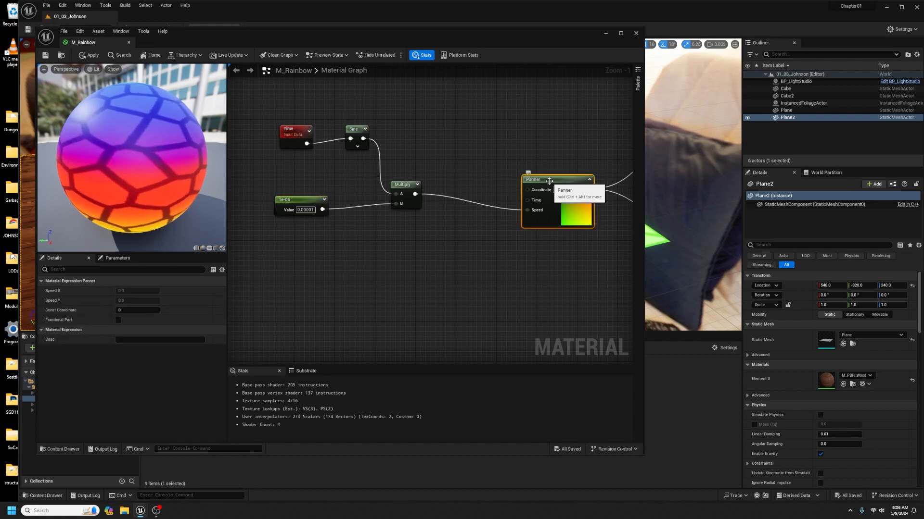
right_click(465, 252)
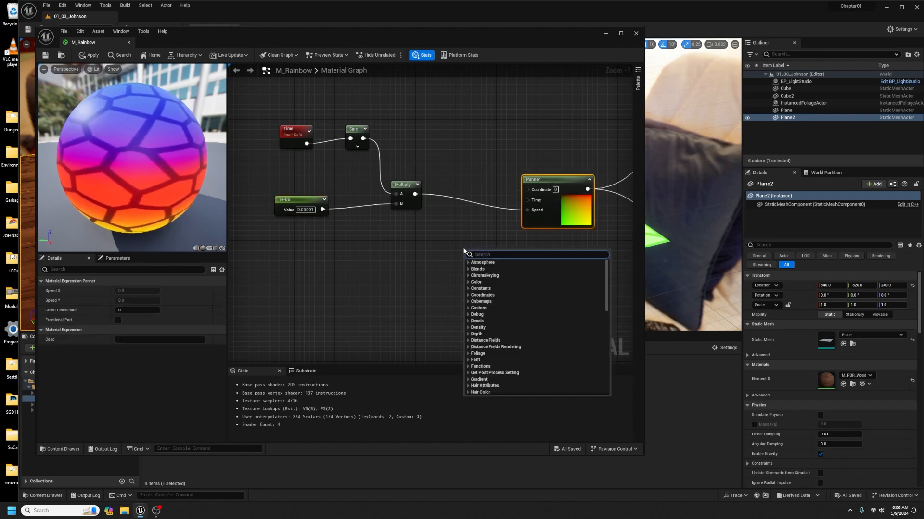
type("float")
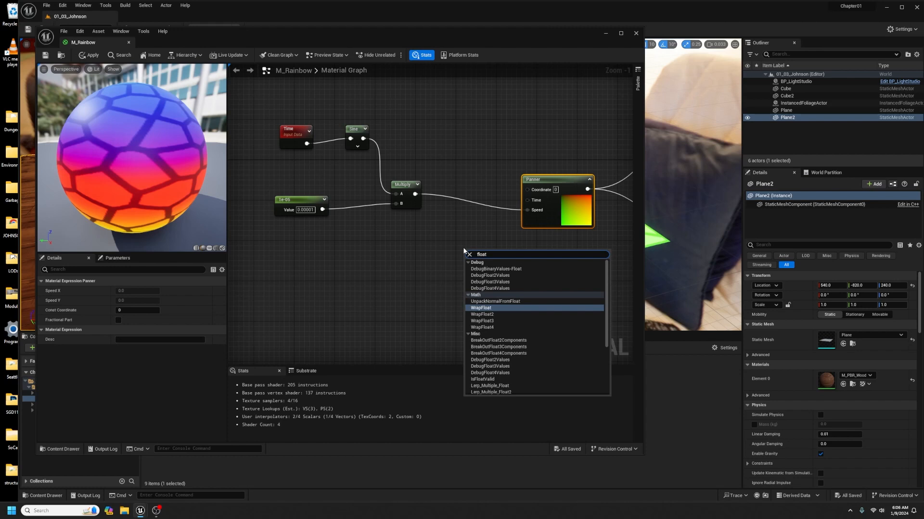
key("BackSpace")
key("BackSpace")
key("BackSpace")
key("BackSpace")
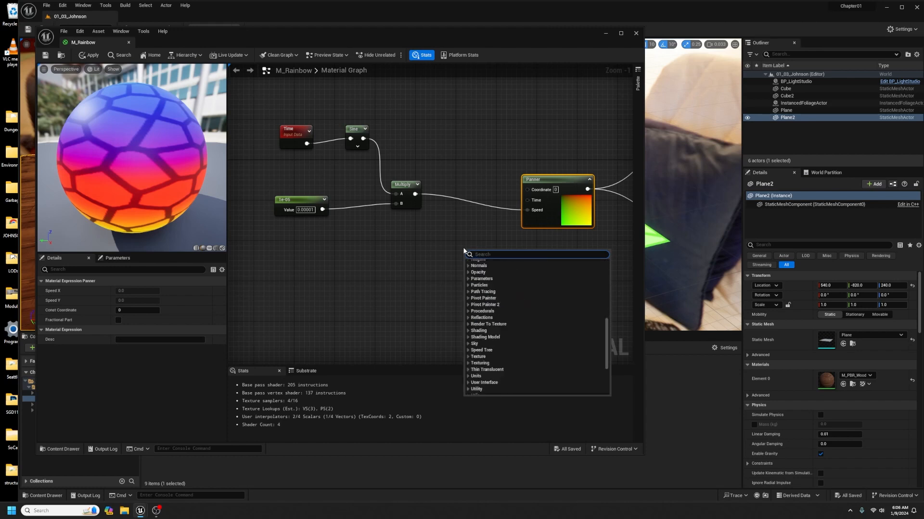
type("float2")
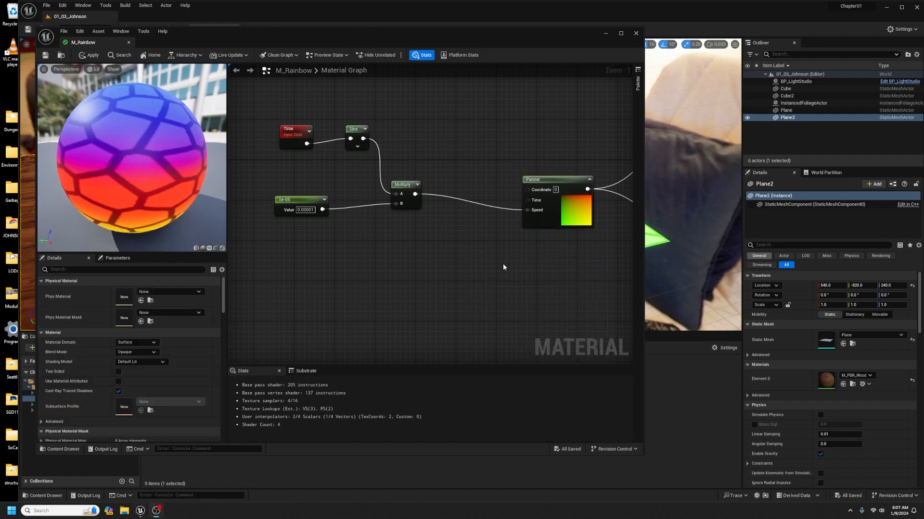
Insert a MakeFloat2 node between the Multiply node and the Panner, feeding Multiply into X and Result into Speed
right_click(451, 255)
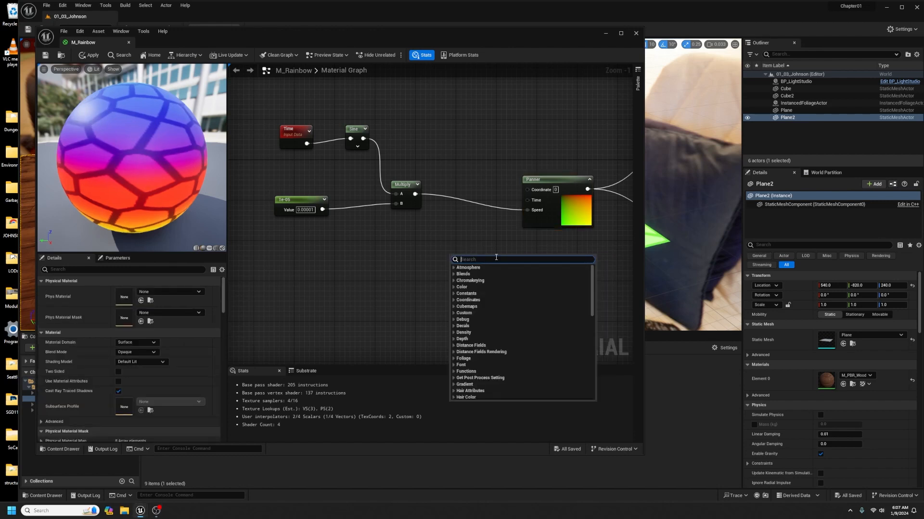
type("make")
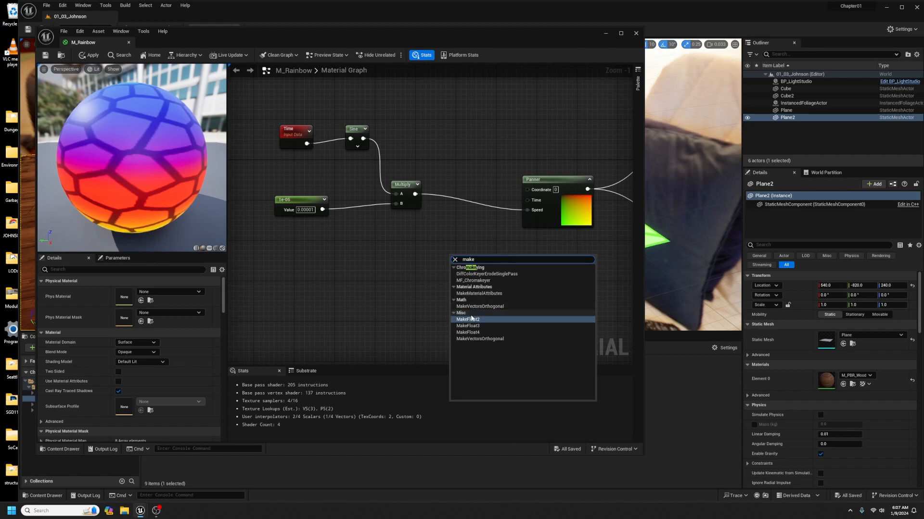
left_click(467, 320)
left_click_drag(470, 258, 472, 170)
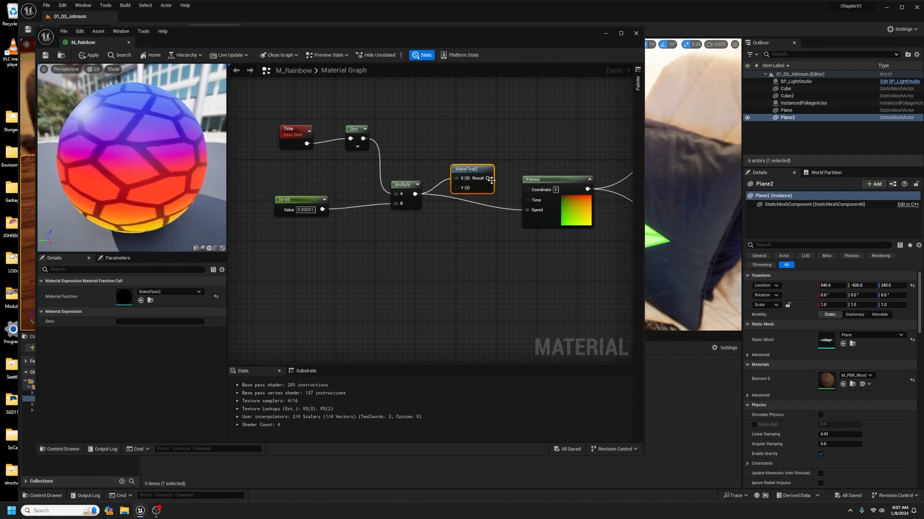
left_click_drag(488, 178, 528, 212)
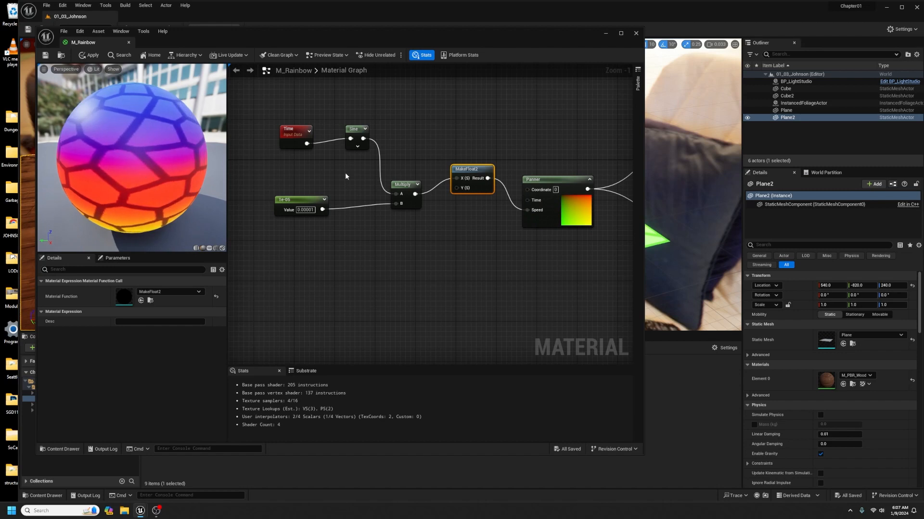
Feed the Multiply output into both X and Y of MakeFloat2, and shift the Time, Sine, Multiply and Constant nodes upward
left_click(456, 179, "alt")
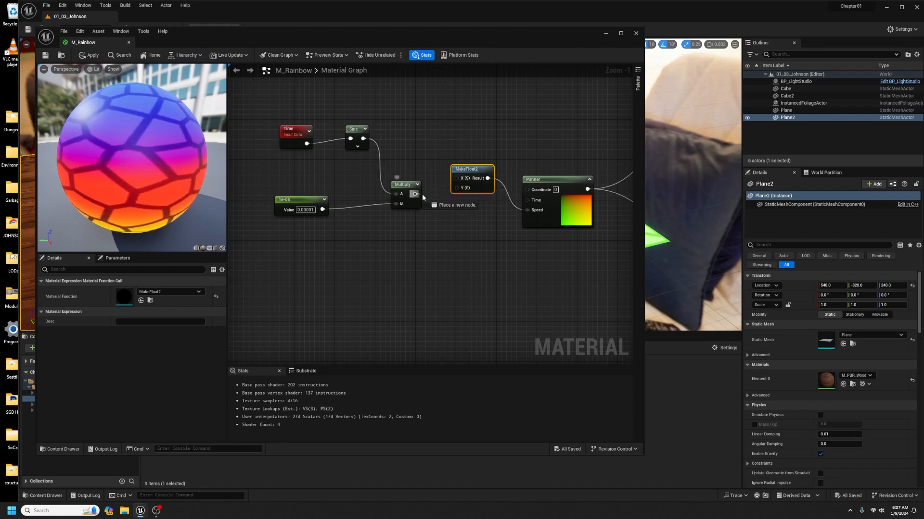
left_click_drag(456, 191, 457, 188)
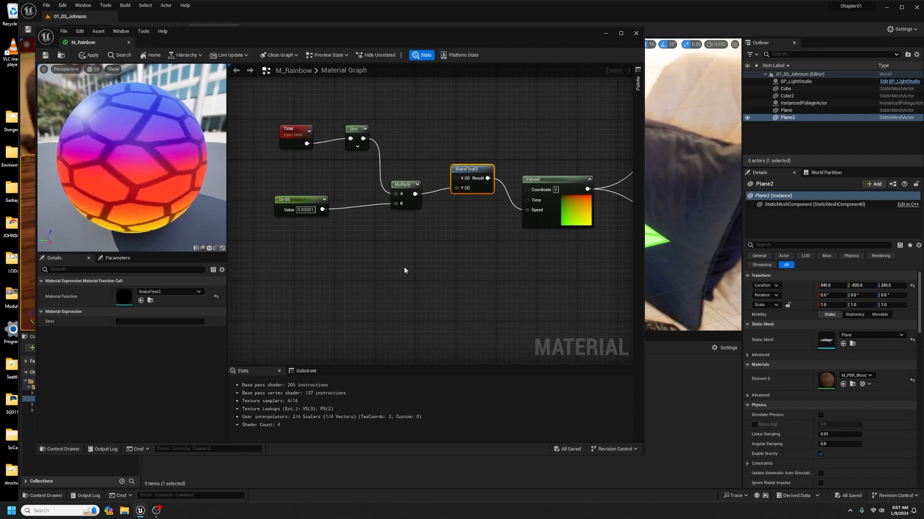
left_click_drag(306, 138, 295, 123)
left_click(367, 133)
left_click_drag(403, 185, 397, 154)
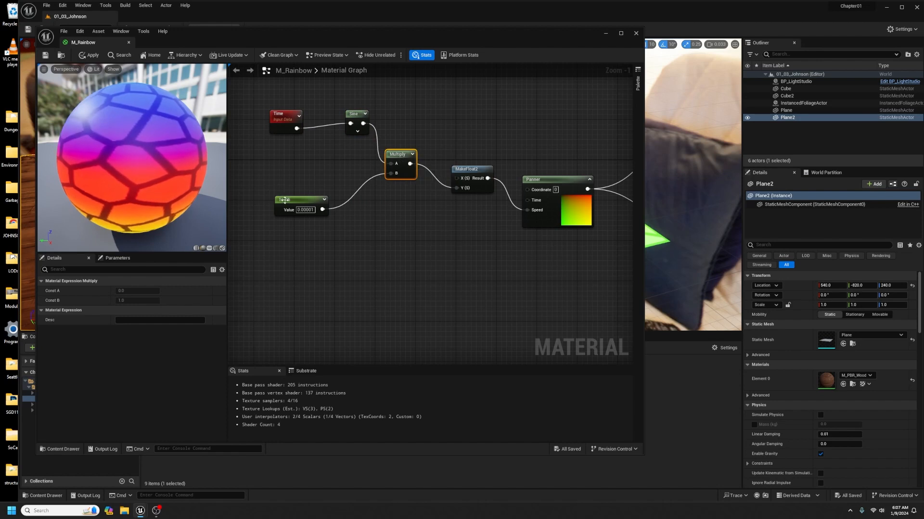
left_click_drag(288, 203, 288, 169)
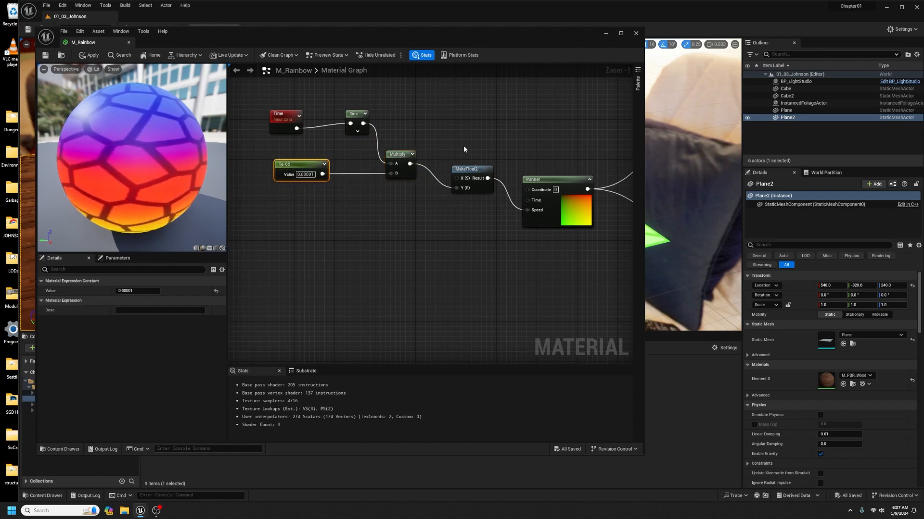
left_click_drag(409, 164, 455, 177)
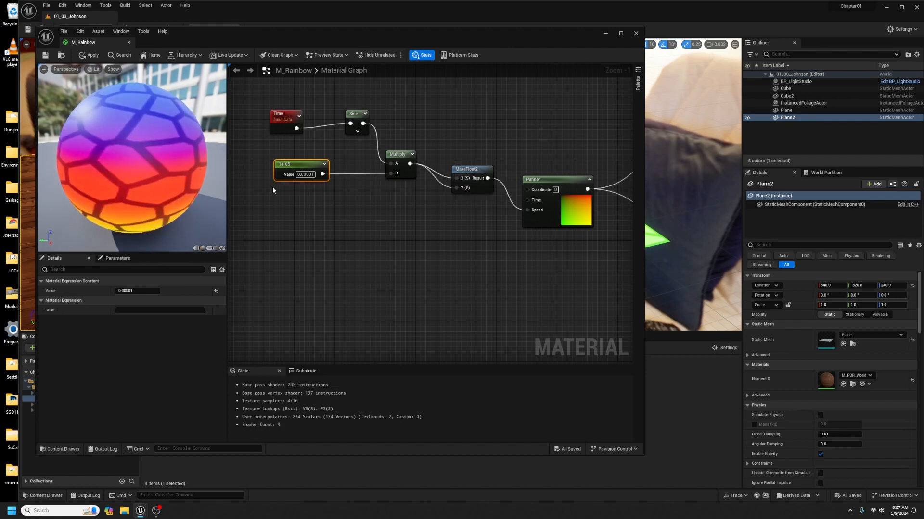
Duplicate the Time, Sine, Constant and Multiply group and place the copy directly below the original
left_click_drag(250, 93, 424, 219)
key("ctrl+c")
key("ctrl+v")
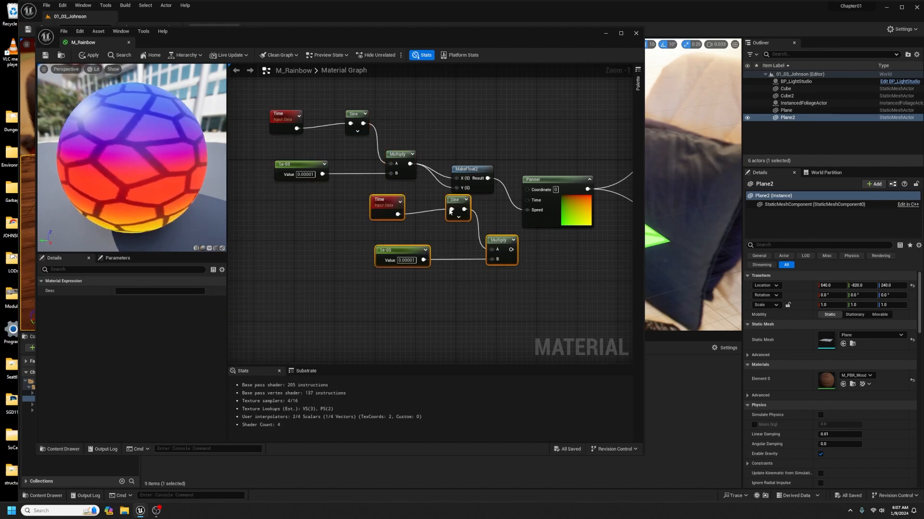
left_click_drag(451, 211, 350, 231)
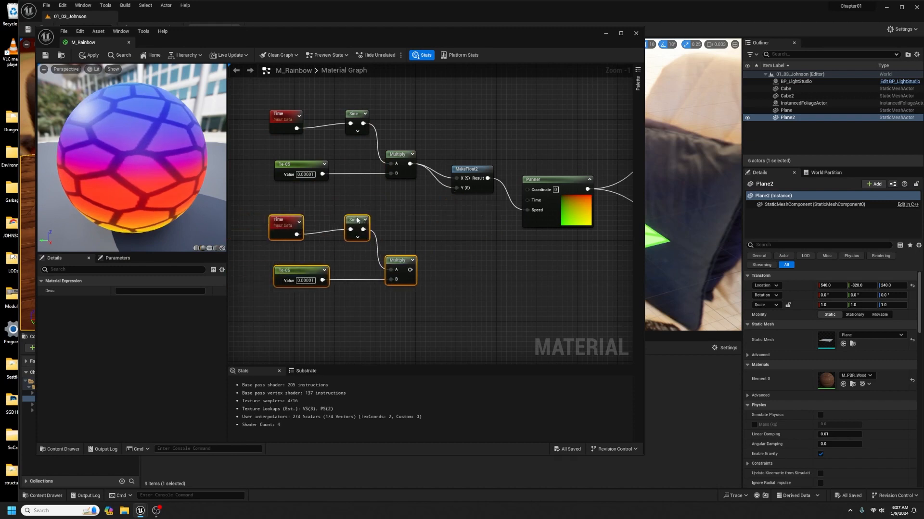
Connect the duplicated Multiply output to MakeFloat2's Y input and set the duplicated Constant to 0.00005
left_click(432, 219)
left_click_drag(409, 270, 457, 187)
left_click(308, 281)
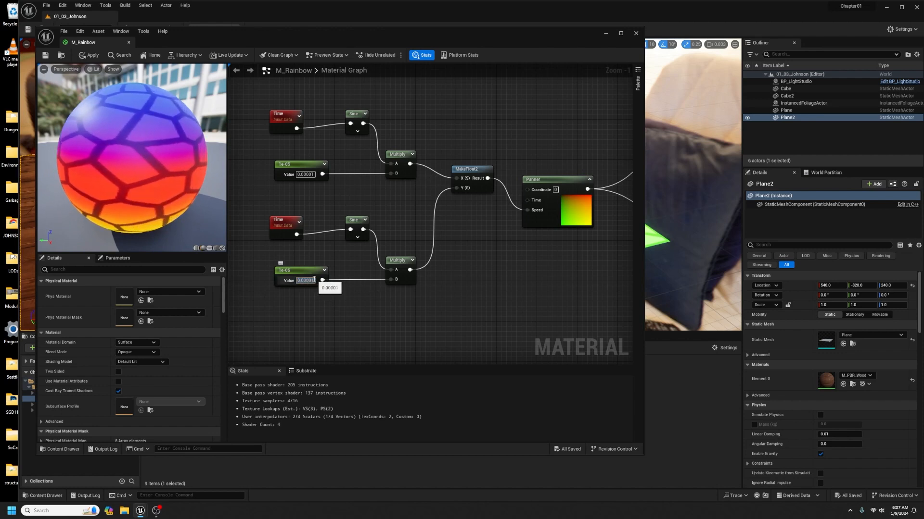
left_click(393, 298)
type("5")
key("Return")
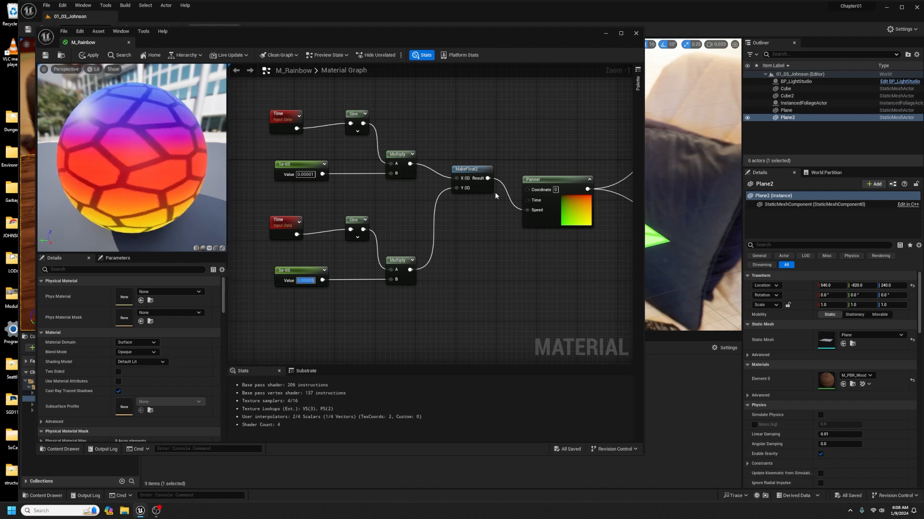
Save M_Rainbow and move its editor window aside to check the animated plane in the level
left_click(45, 55)
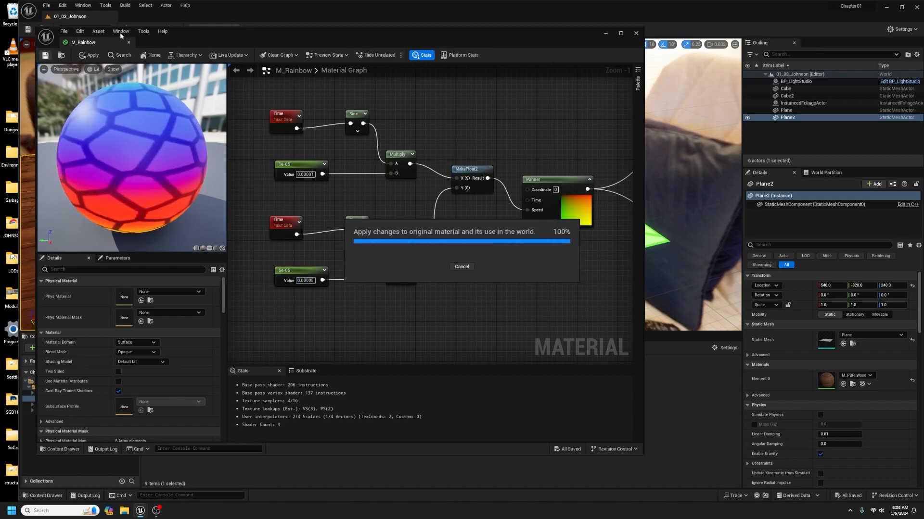
left_click_drag(208, 33, 923, 101)
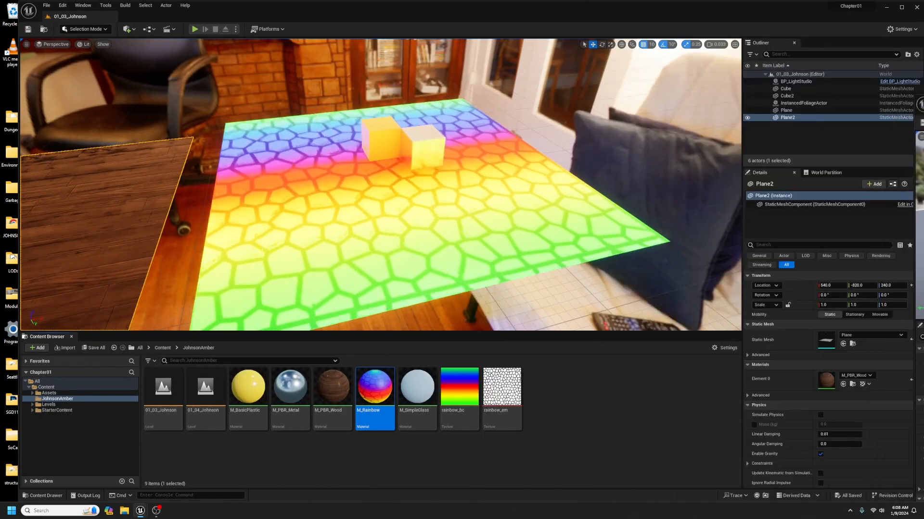
left_click_drag(923, 101, 701, 66)
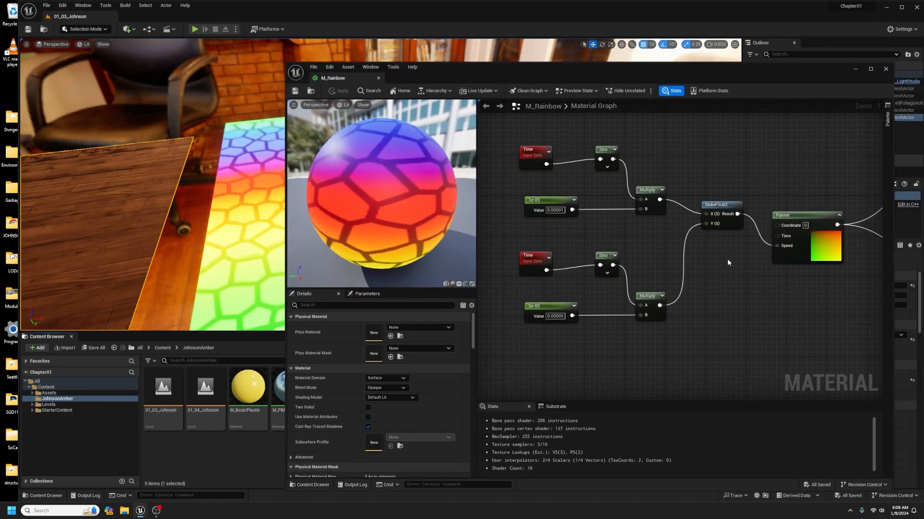
Disconnect the second Multiply from MakeFloat2's Y input and save the material
left_click(706, 223, "alt")
left_click(294, 91)
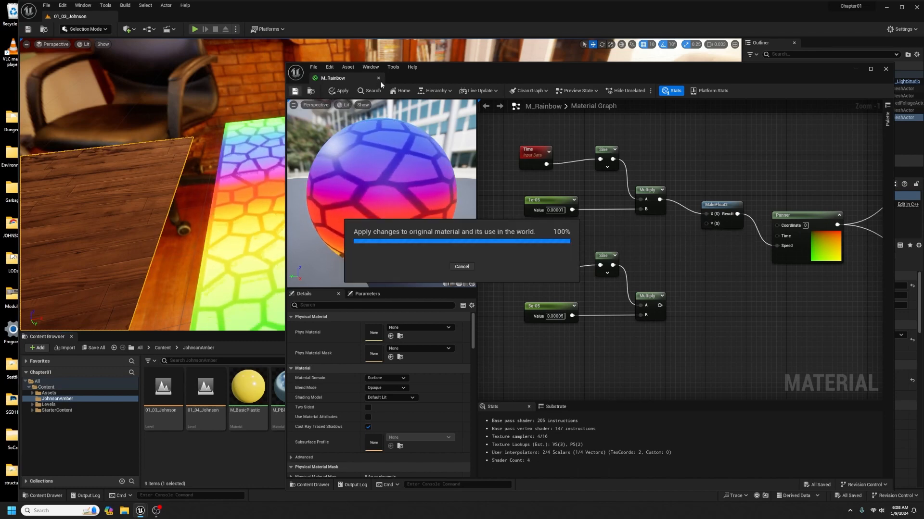
left_click_drag(456, 71, 352, 44)
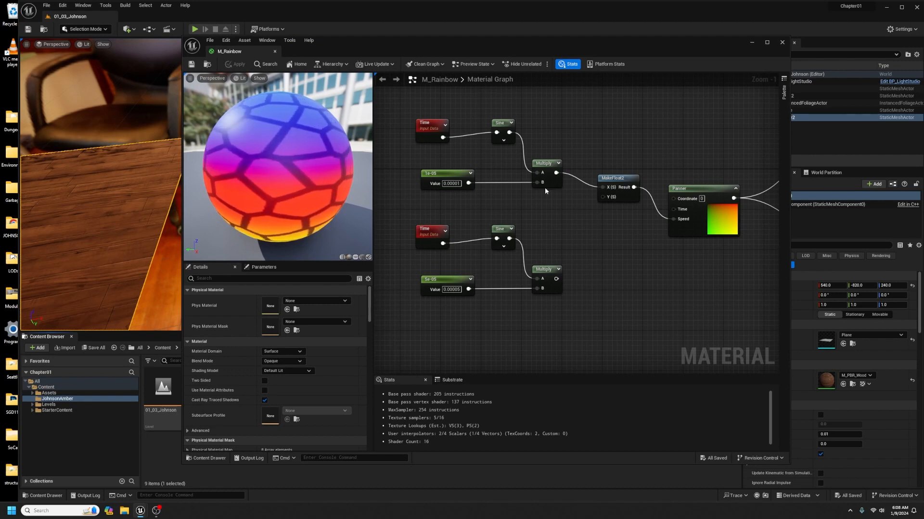
Set the upper Sine node's Period to 2, apply the material change and check the plane in the level
left_click(497, 122)
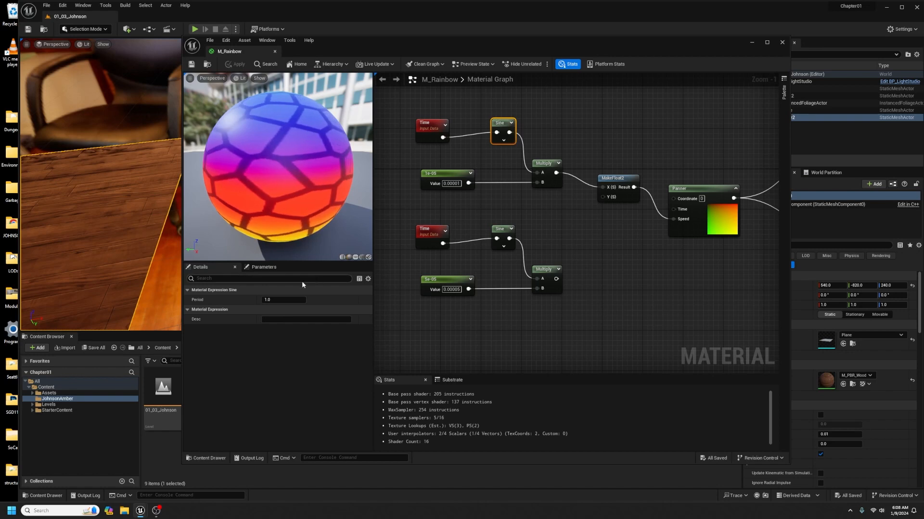
type("2")
key("Return")
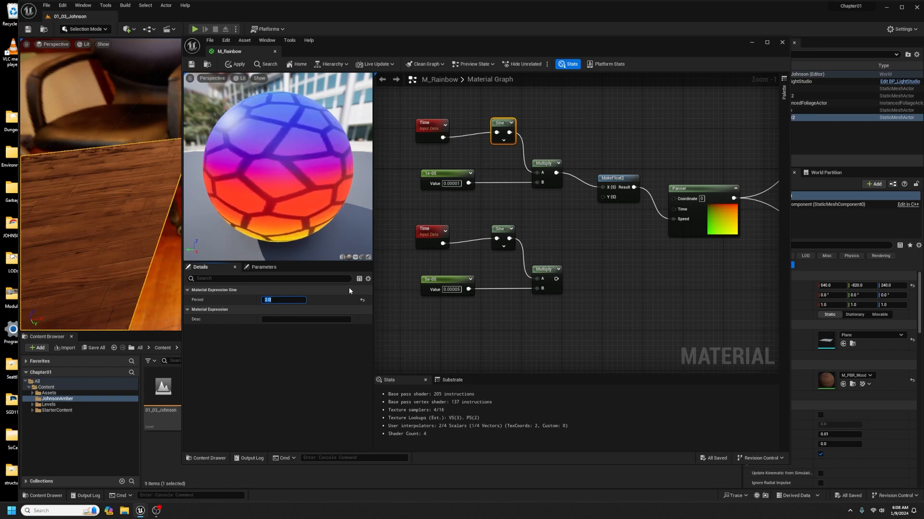
left_click(236, 64)
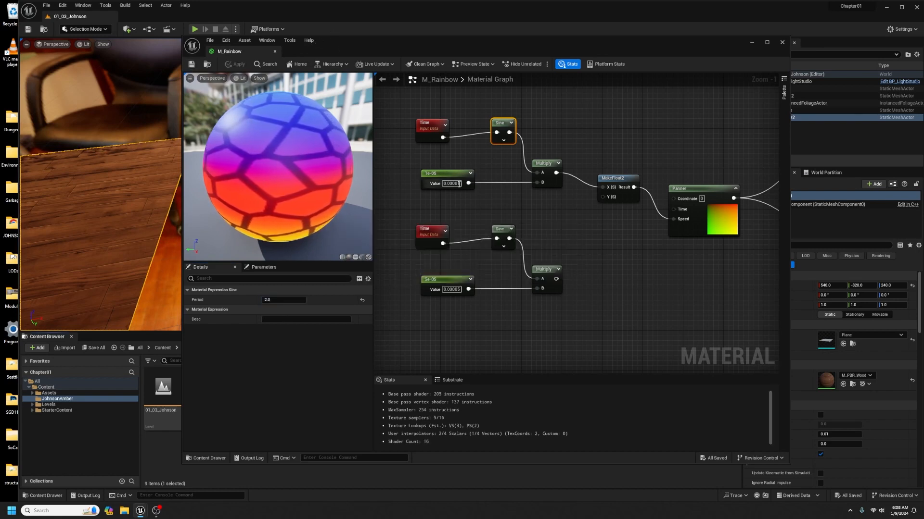
left_click_drag(411, 48, 850, 117)
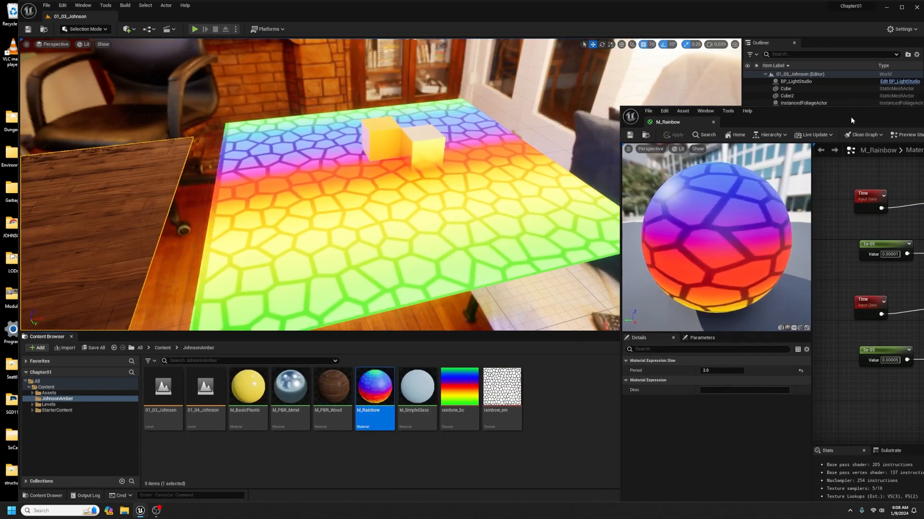
left_click_drag(846, 116, 330, 72)
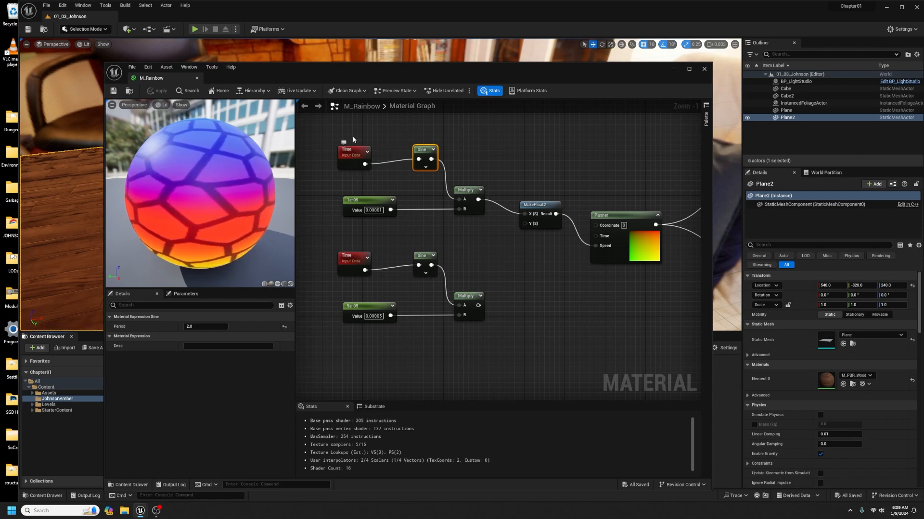
Close the M_Rainbow material editor and show the personal content folder holding the materials and levels in File Explorer
left_click(705, 69)
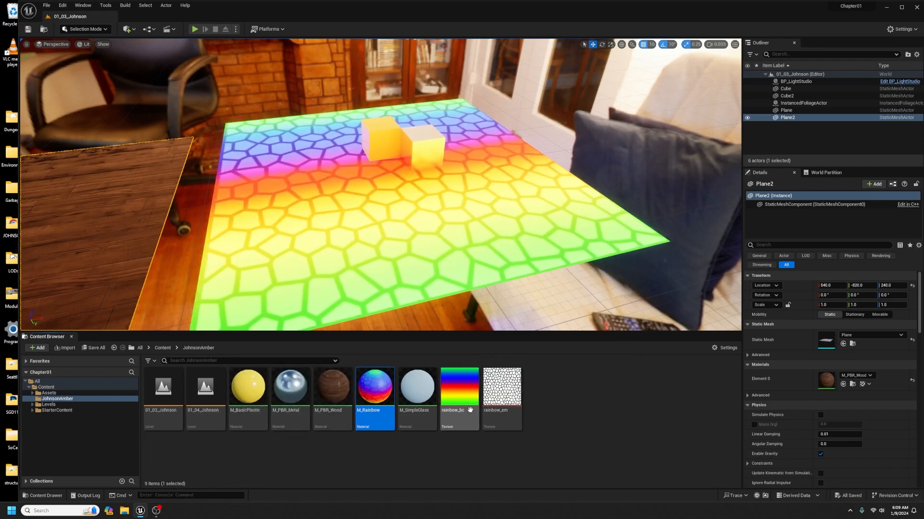
left_click(542, 398)
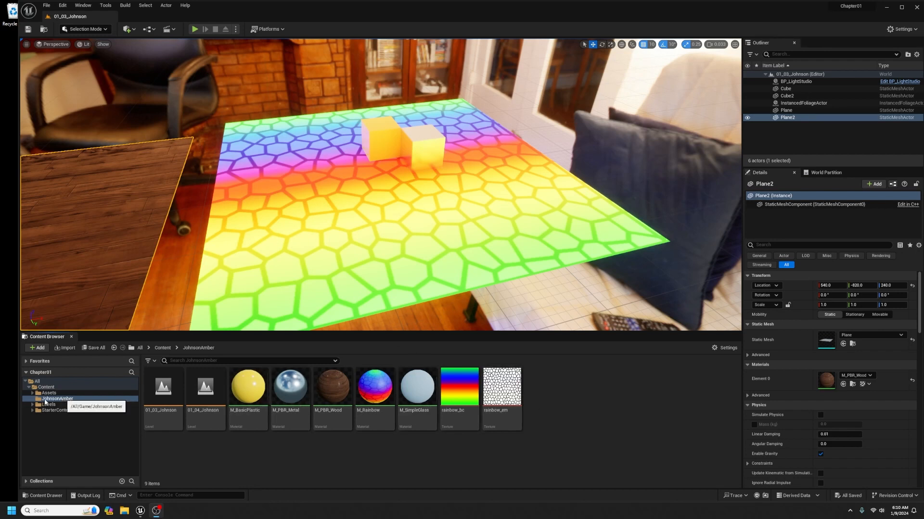
right_click(63, 401)
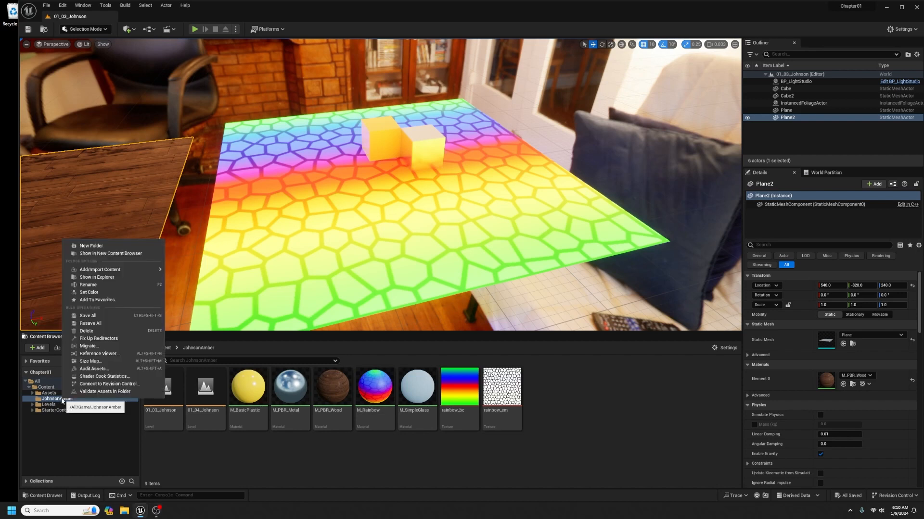
left_click(111, 278)
left_click_drag(923, 48, 327, 68)
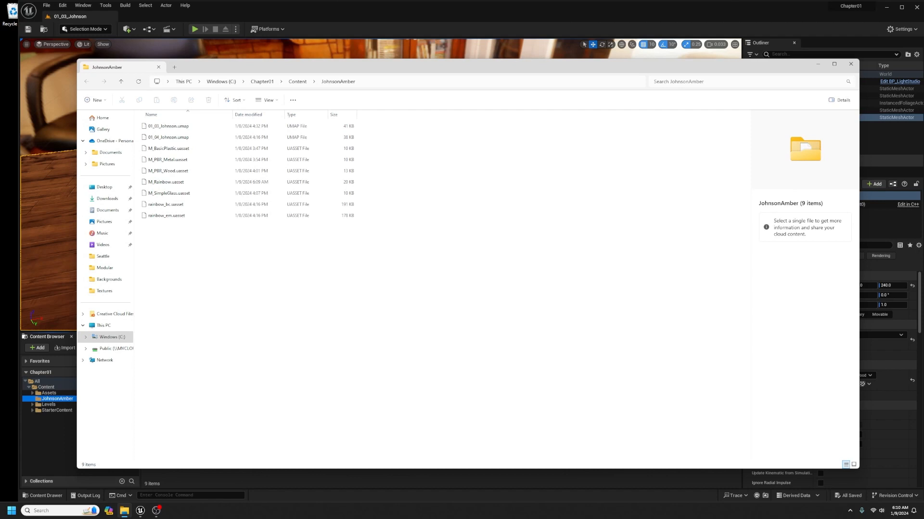
Close Unreal Editor, select all files in the personal content folder, and go up to the Content folder
left_click(918, 7)
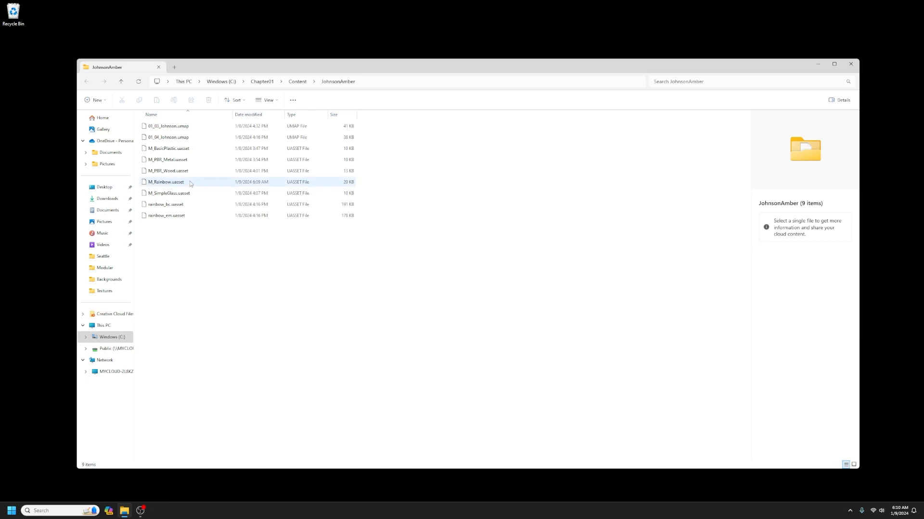
left_click_drag(328, 291, 151, 114)
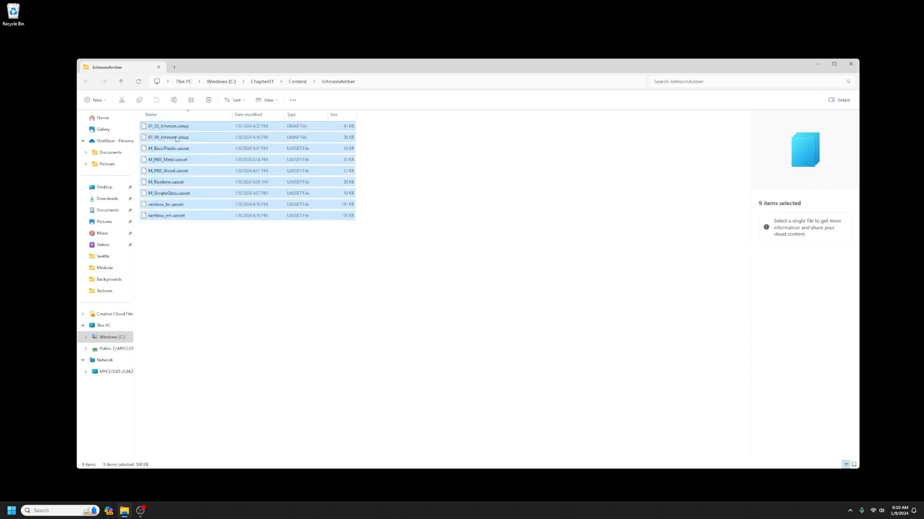
left_click(297, 82)
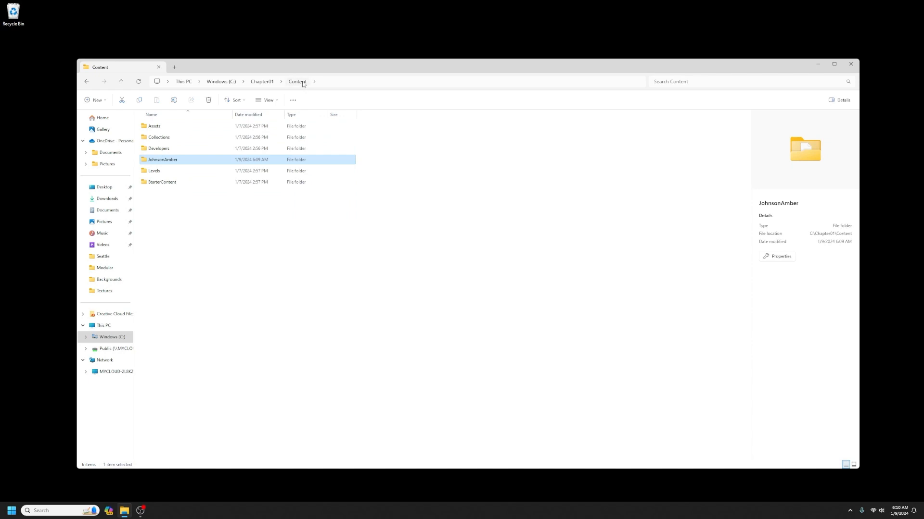
Compress the personal content folder inside Content into a ZIP file, keeping the suggested name
right_click(167, 161)
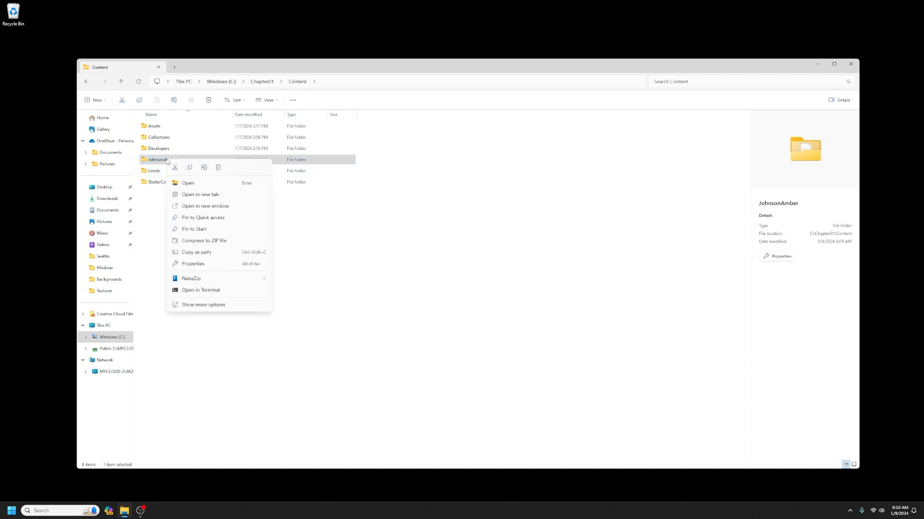
left_click(228, 243)
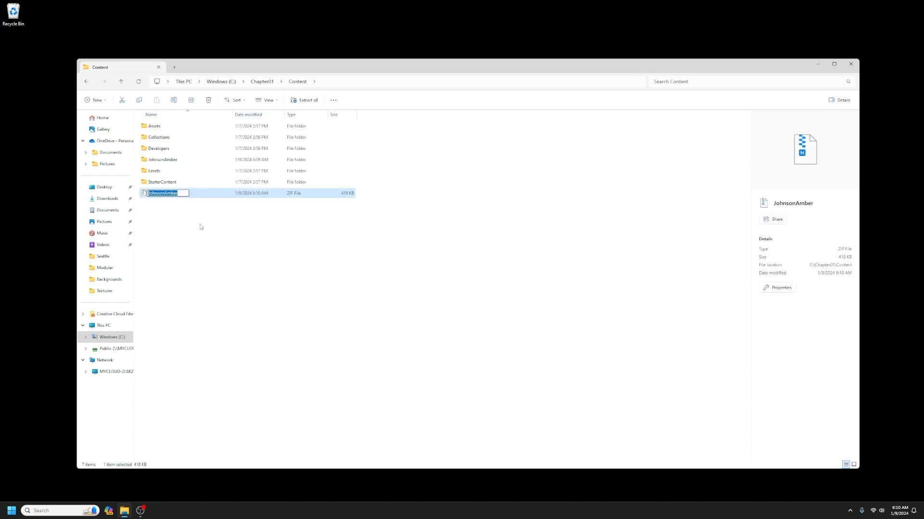
left_click(164, 204)
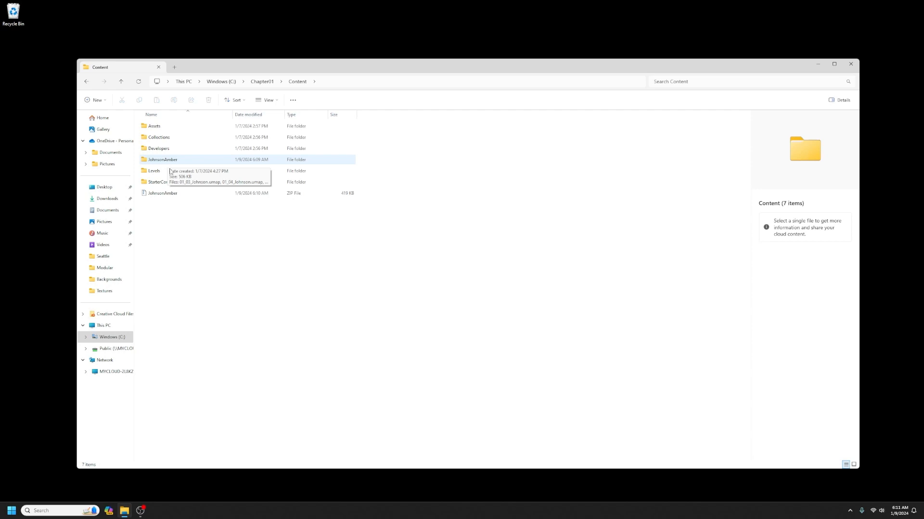
Open the new ZIP archive, check the level, material and texture files in its folder, and close the archive window
double_click(164, 193)
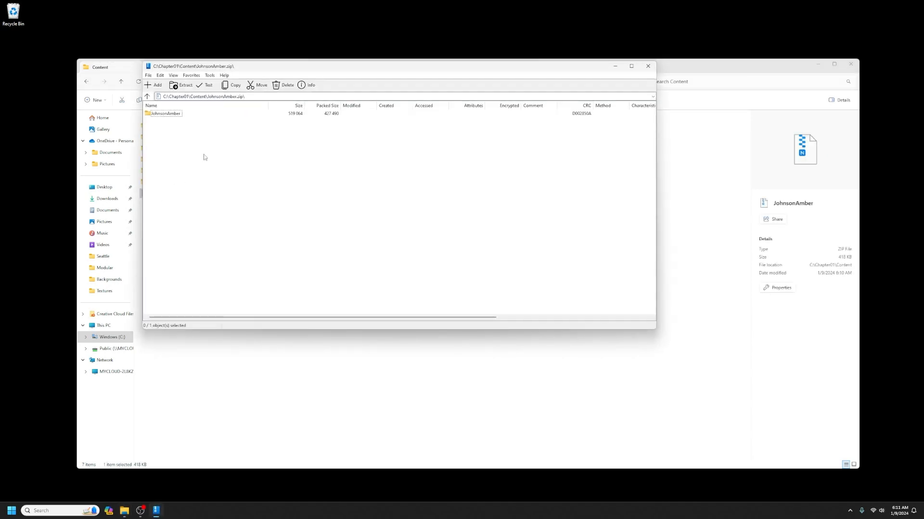
double_click(166, 114)
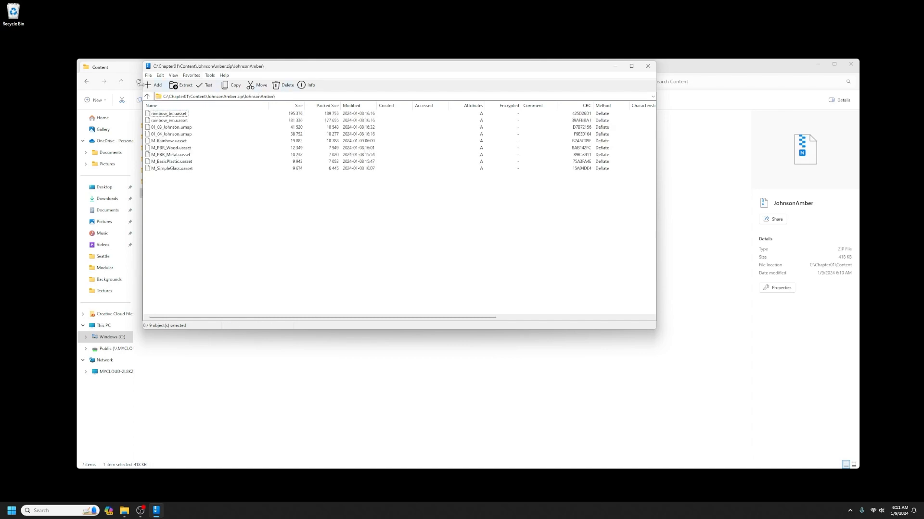
left_click(647, 66)
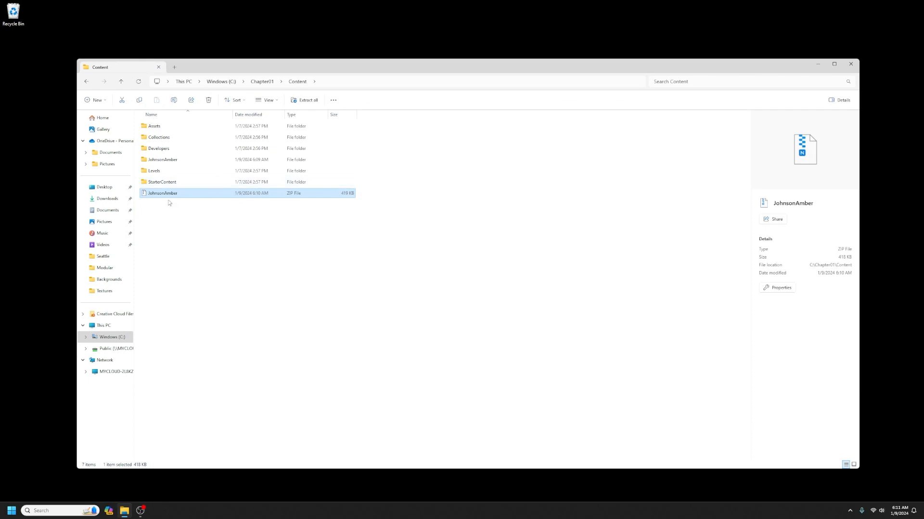
Move the ZIP archive from the Content folder to the desktop and extract all its files there into the suggested folder
left_click_drag(232, 62, 475, 57)
left_click_drag(404, 189, 221, 126)
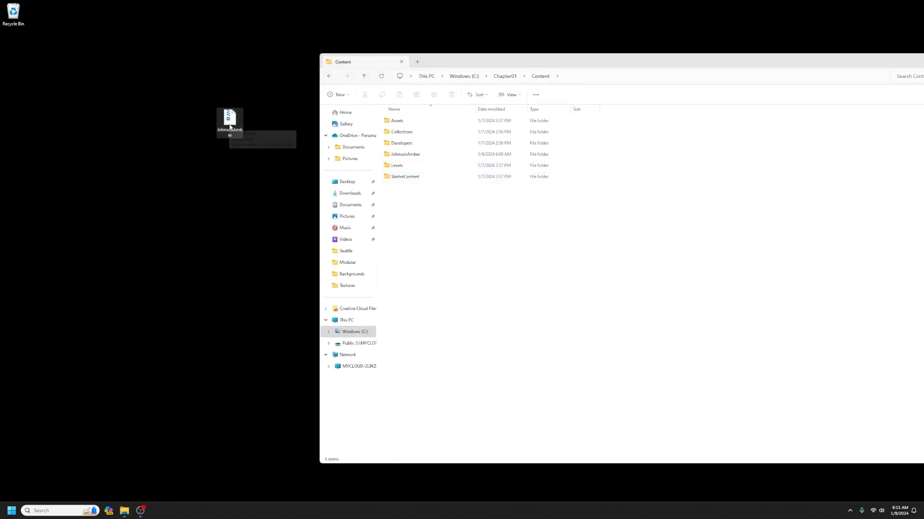
right_click(230, 124)
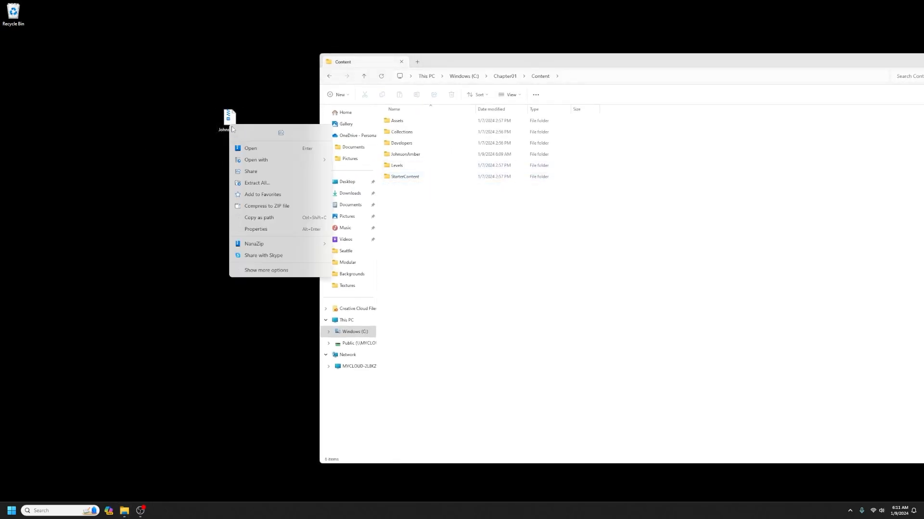
left_click(275, 184)
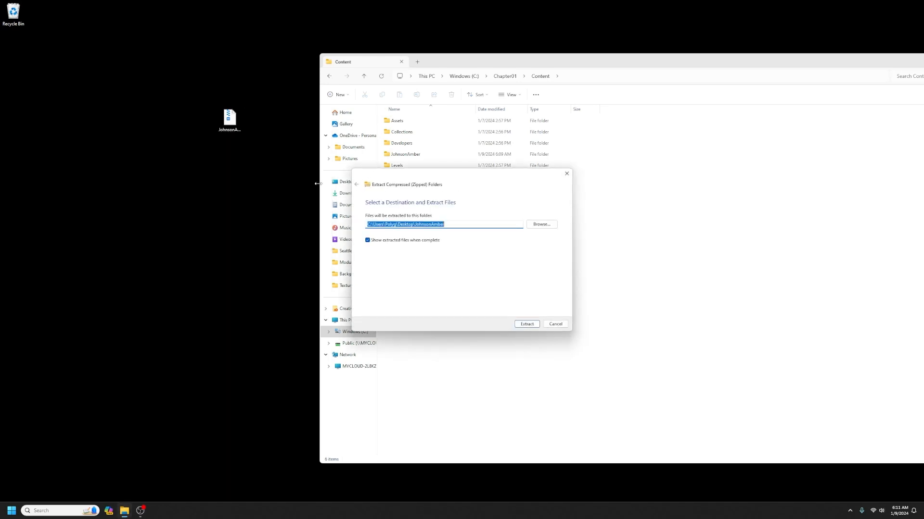
left_click(528, 325)
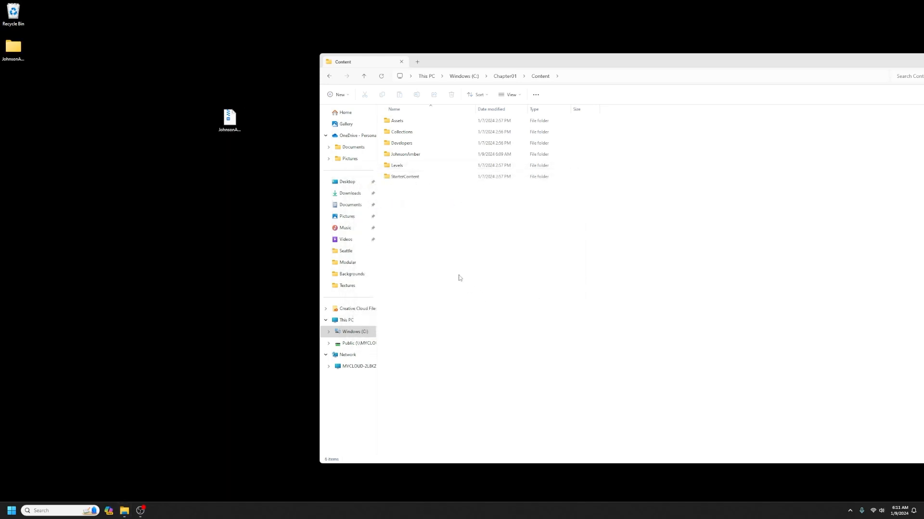
Place the extracted folder below the ZIP archive on the desktop and check the files in its nested folder
left_click_drag(13, 47, 239, 193)
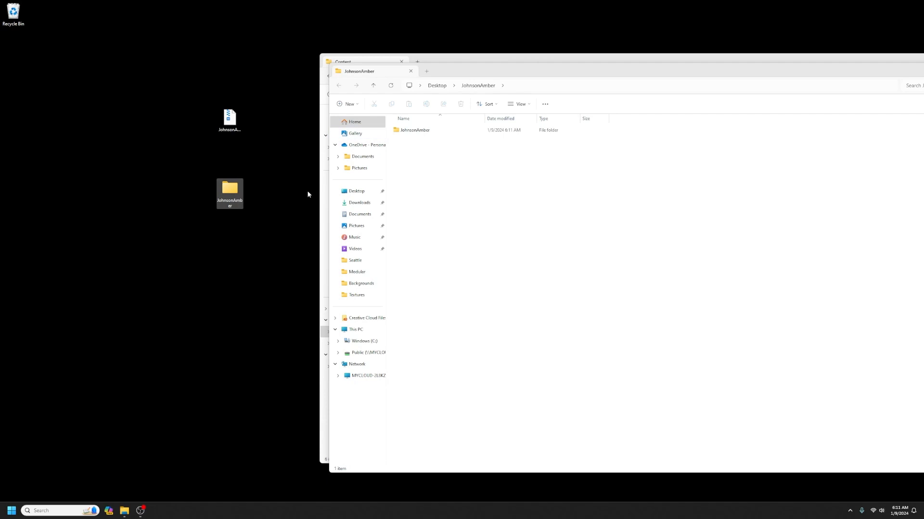
double_click(235, 195)
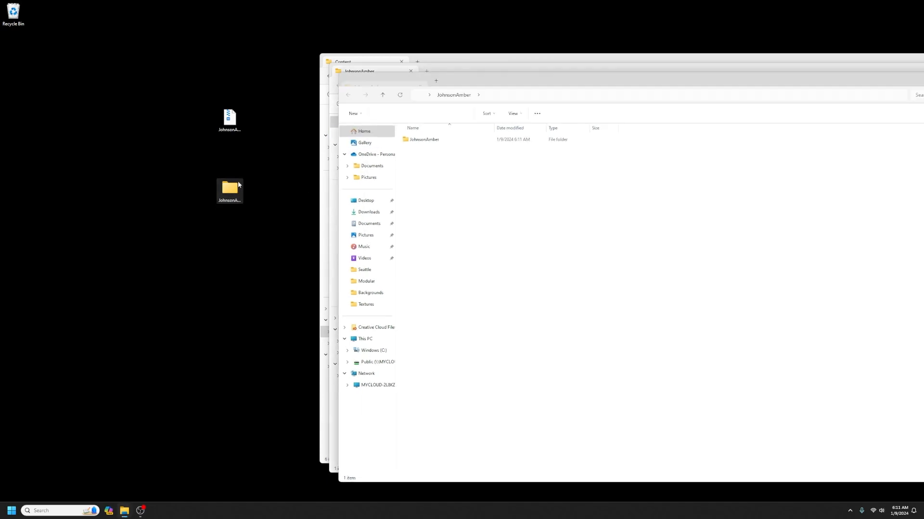
left_click(425, 142)
double_click(425, 142)
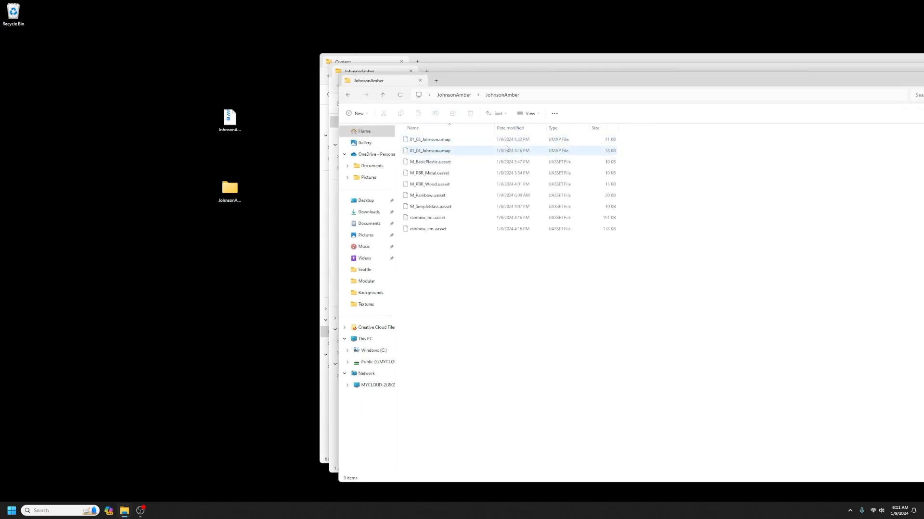
Close the open File Explorer windows and delete the ZIP archive and the extracted folder from the desktop
key("ctrl+w")
key("ctrl+w")
key("ctrl+w")
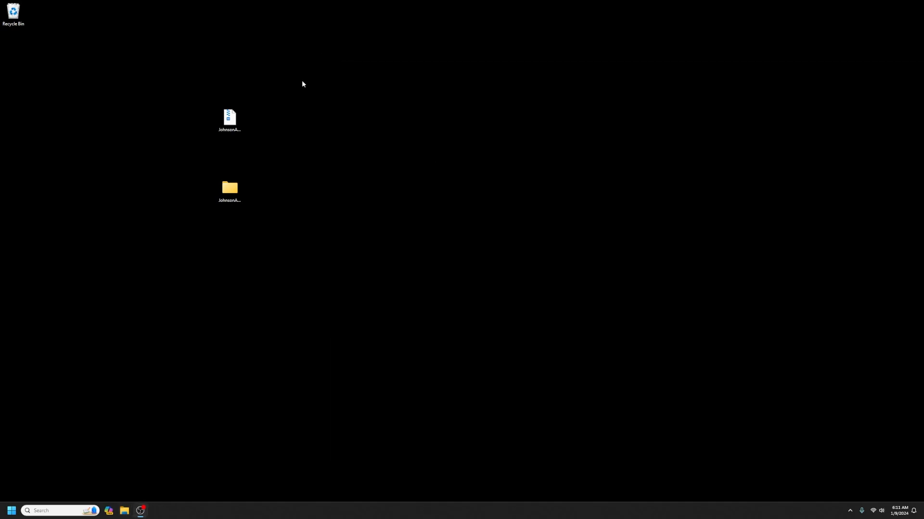
left_click_drag(301, 68, 168, 286)
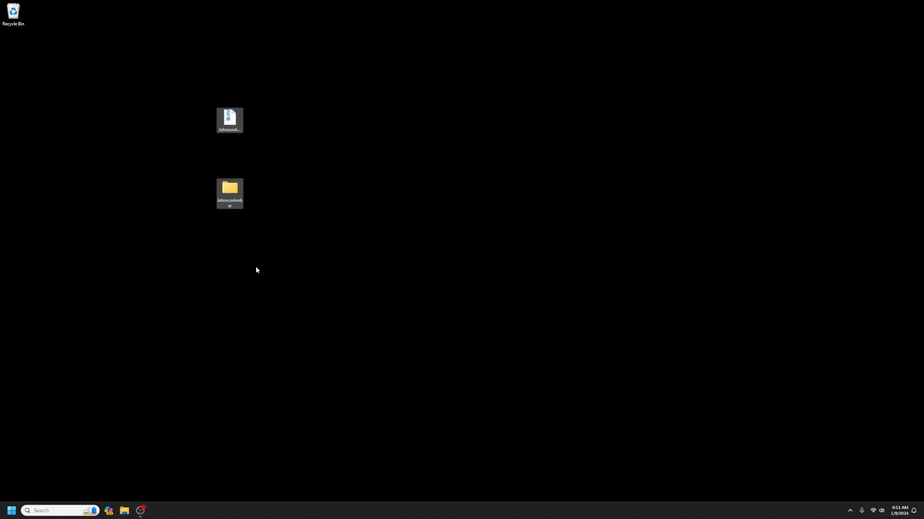
key("Delete")
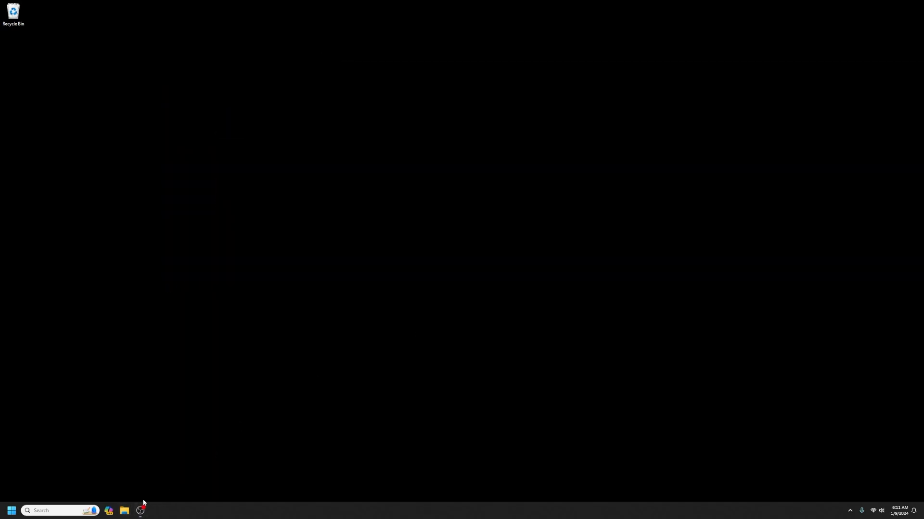